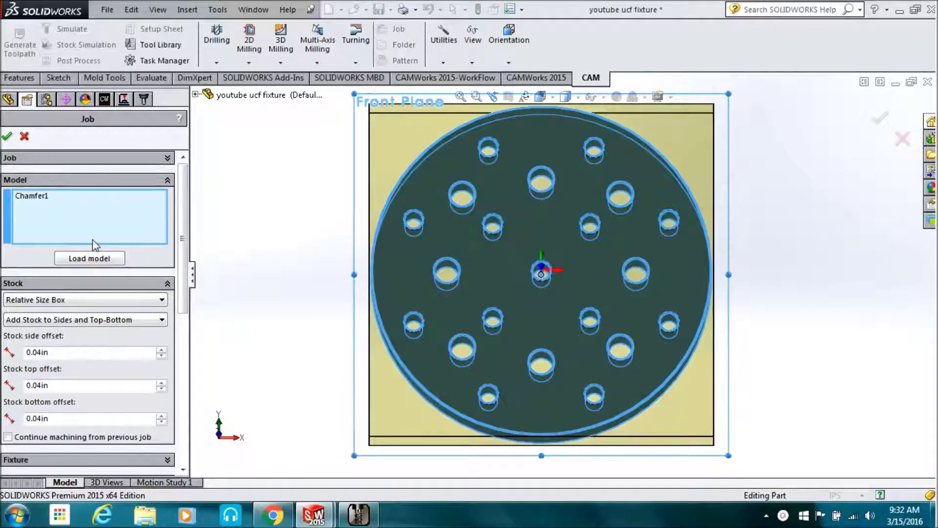
Set the job's stock to Cylindrical, using the plate's outer circular edge as its reference
{"action": "left_click", "coordinate": [133, 299]}
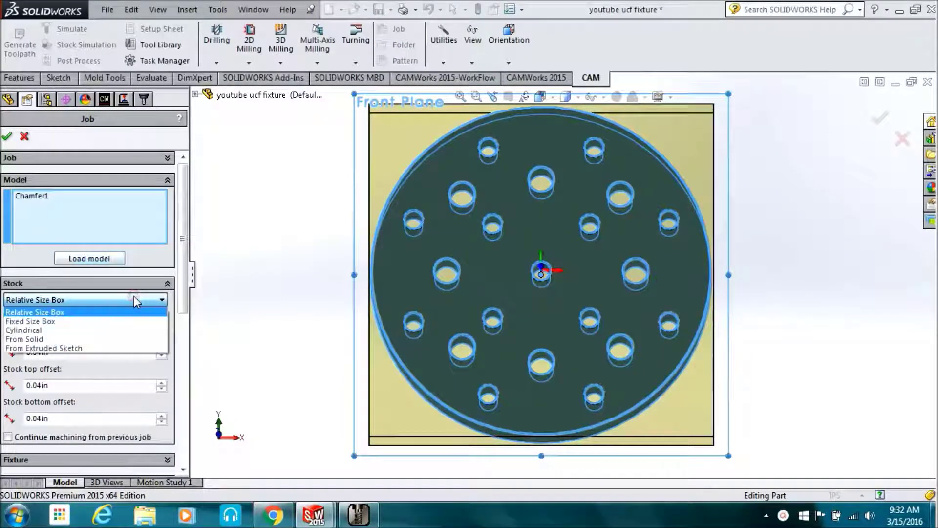
{"action": "left_click", "coordinate": [72, 331]}
{"action": "left_click", "coordinate": [98, 320]}
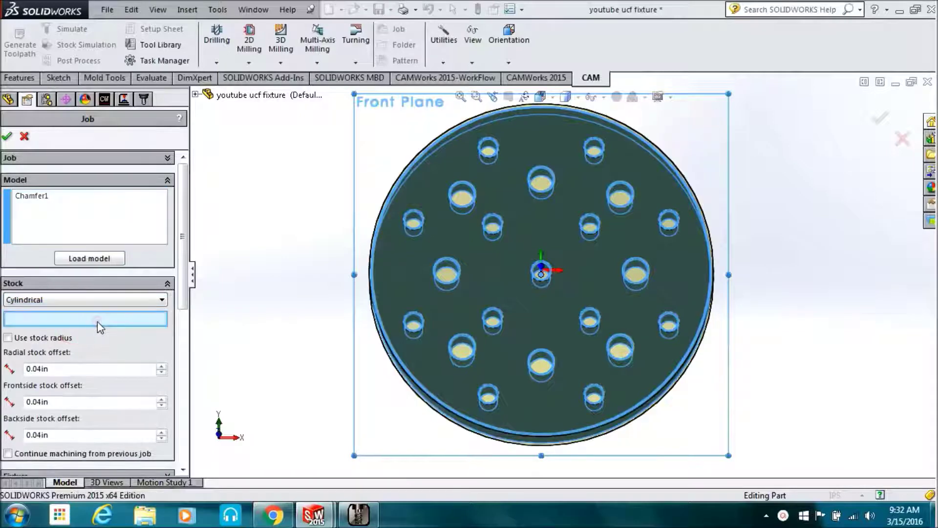
{"action": "left_click", "coordinate": [388, 333]}
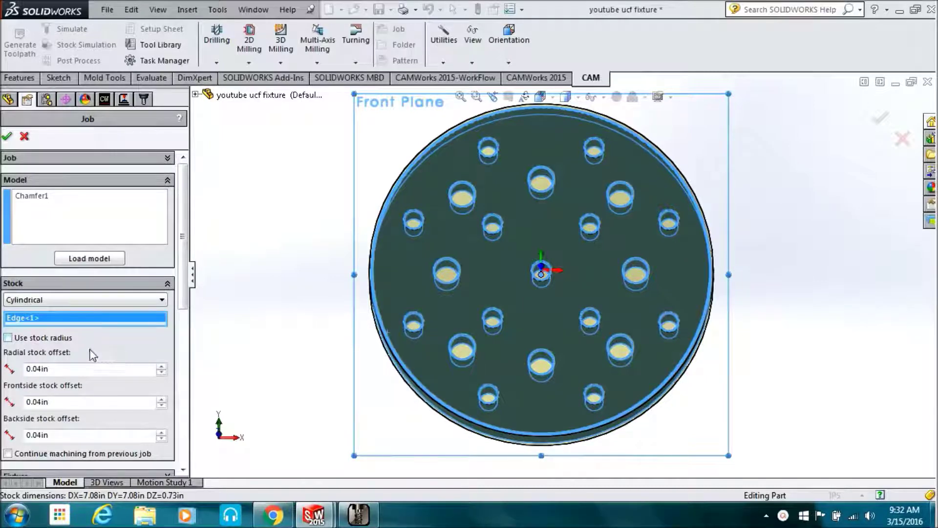
Enable the use of a stock radius for the cylindrical stock and set it to 5 in
{"action": "left_click", "coordinate": [8, 338]}
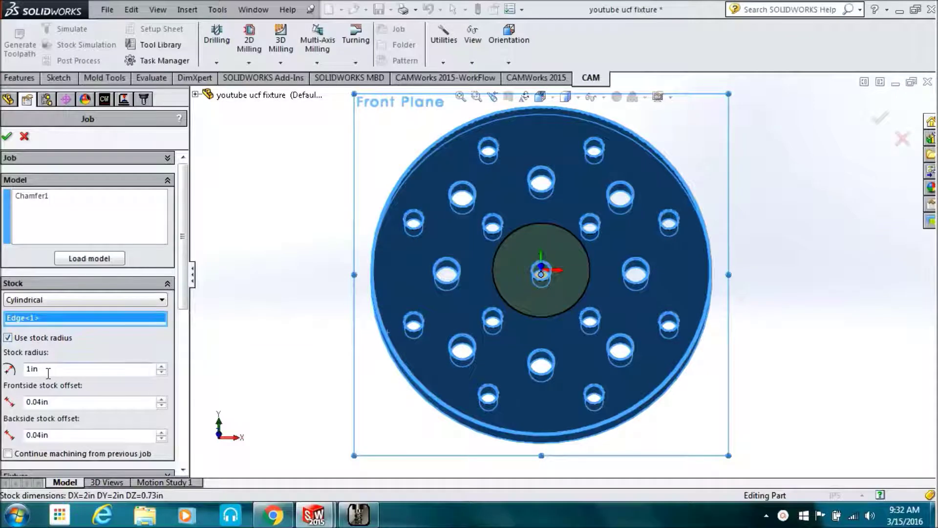
{"action": "left_click", "coordinate": [48, 371]}
{"action": "double_click", "coordinate": [49, 373]}
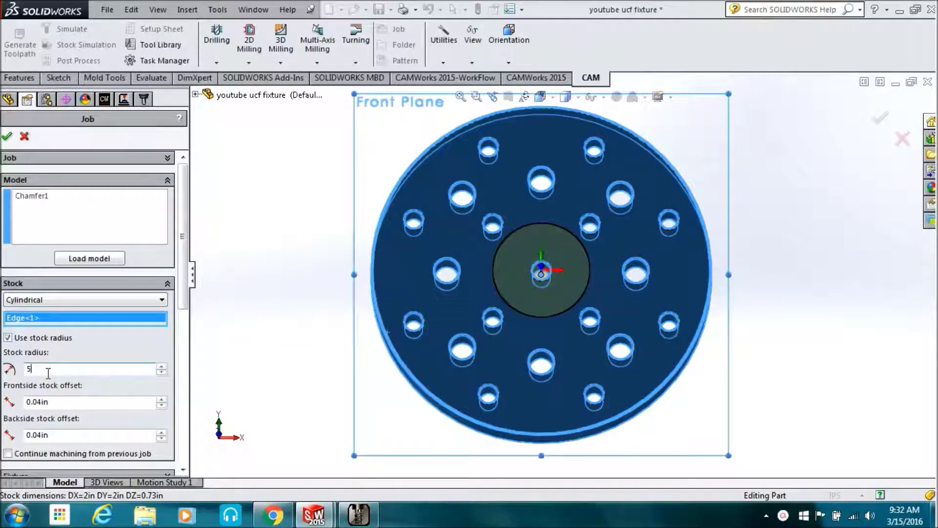
{"action": "key", "text": "Return"}
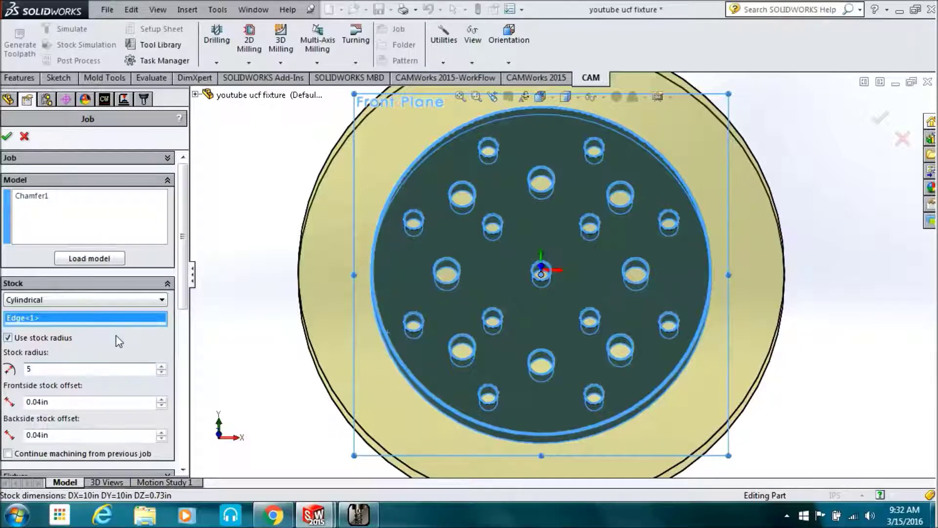
Set both the frontside and backside stock offsets to 0 in
{"action": "left_click_drag", "start_coordinate": [182, 298], "coordinate": [152, 328]}
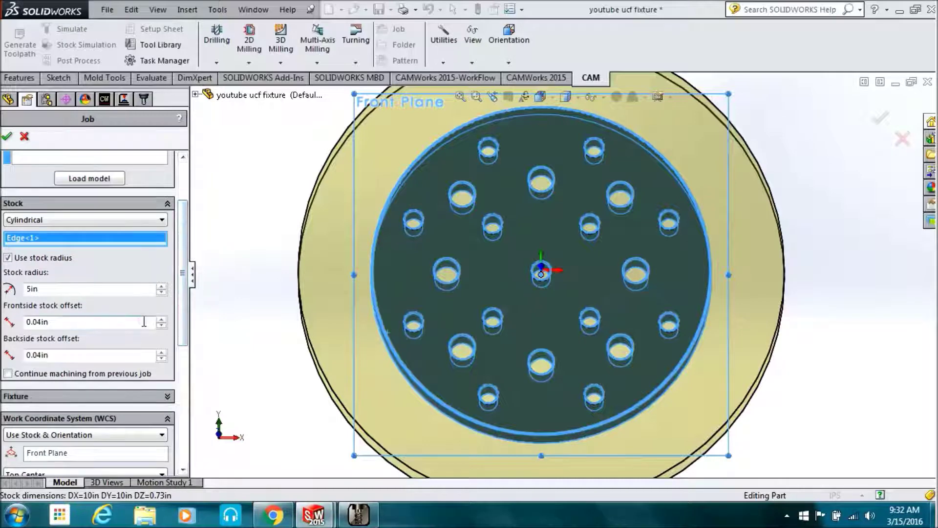
{"action": "double_click", "coordinate": [144, 321]}
{"action": "type", "text": "0"}
{"action": "key", "text": "Return"}
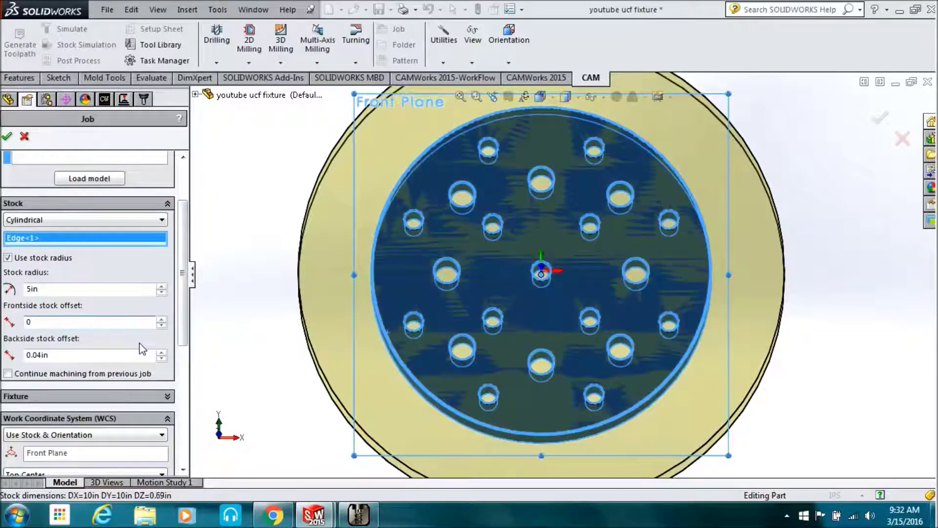
{"action": "double_click", "coordinate": [140, 355]}
{"action": "type", "text": "0"}
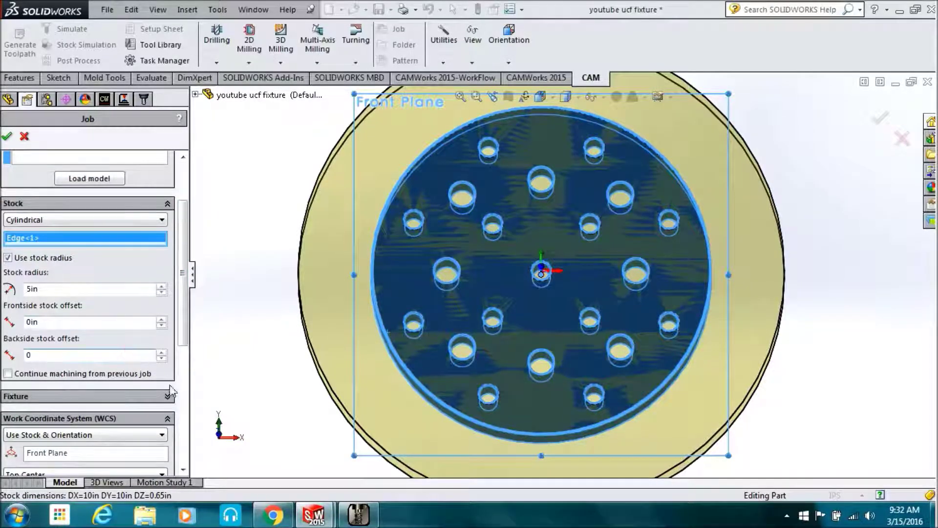
Orient the work coordinate system to the plate's front face instead of the Front Plane and accept the job
{"action": "scroll", "coordinate": [161, 371], "scroll_direction": "down", "scroll_amount": 4}
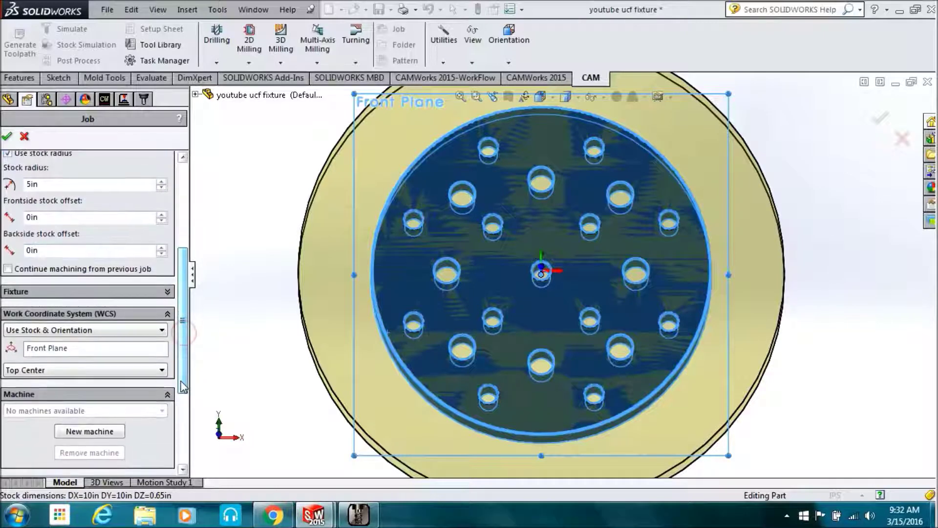
{"action": "left_click", "coordinate": [146, 348]}
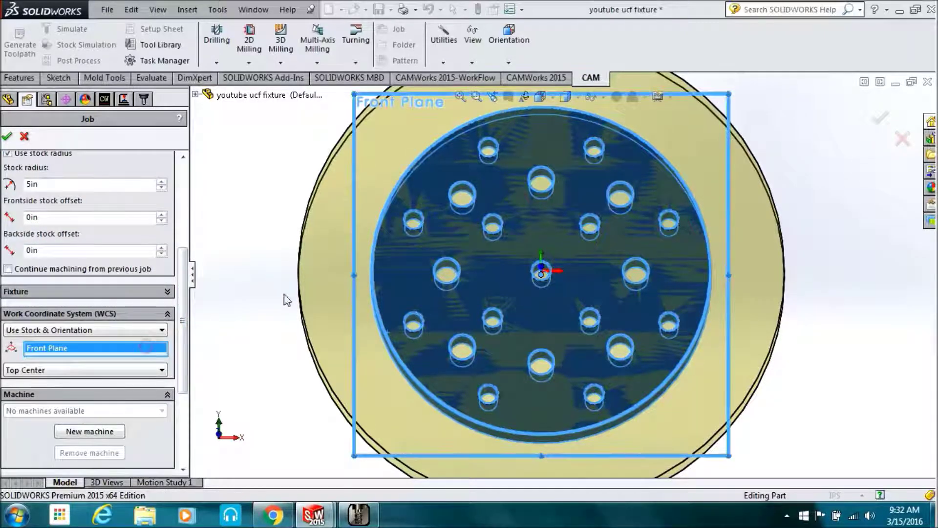
{"action": "left_click", "coordinate": [393, 285]}
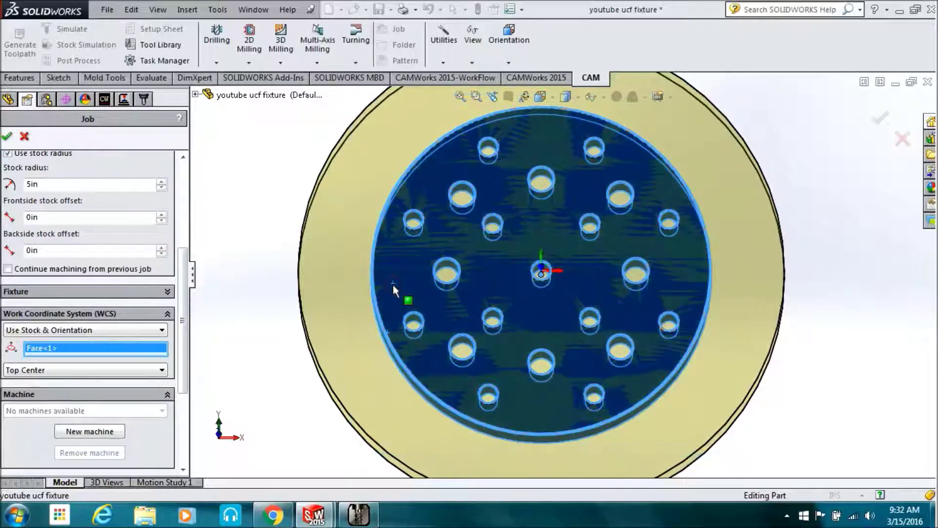
{"action": "left_click", "coordinate": [249, 251]}
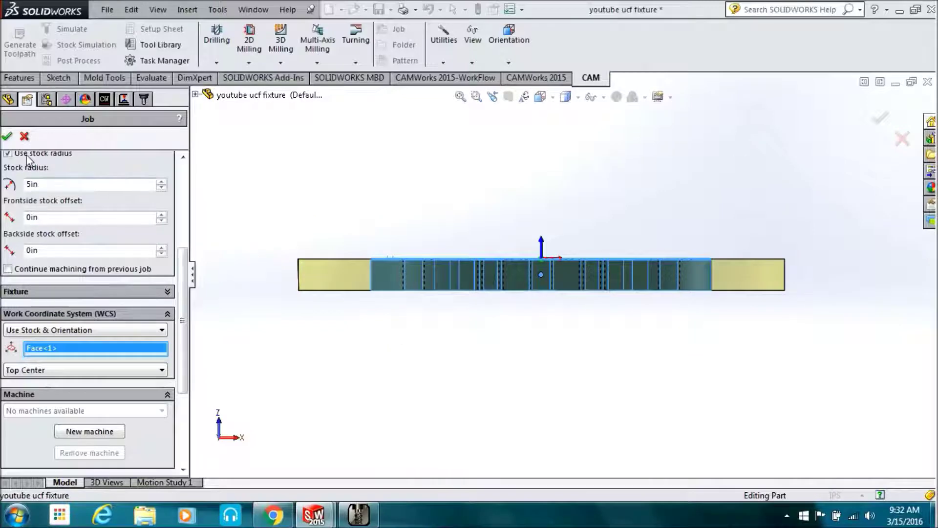
{"action": "left_click", "coordinate": [8, 137]}
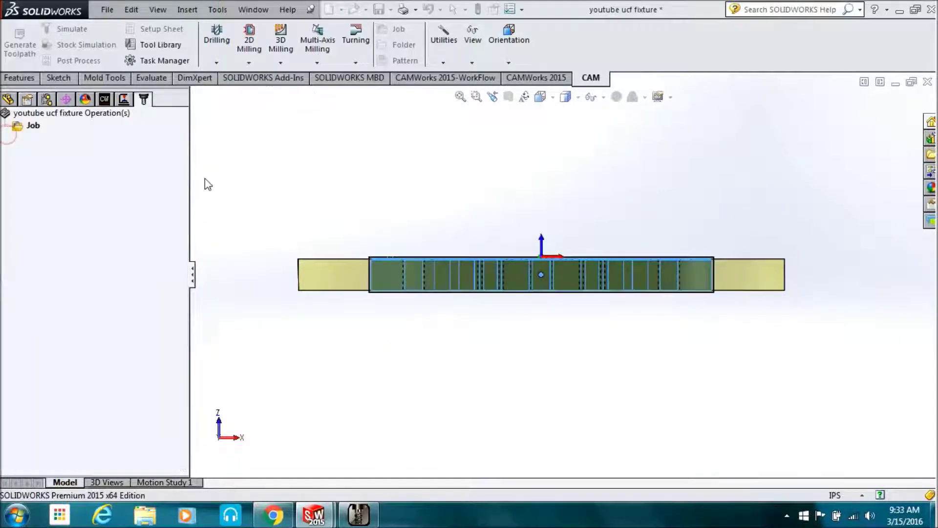
Add a 3D Adaptive Clearing operation and assign it a newly created 1/2 in Flat Mill
{"action": "left_click", "coordinate": [280, 61]}
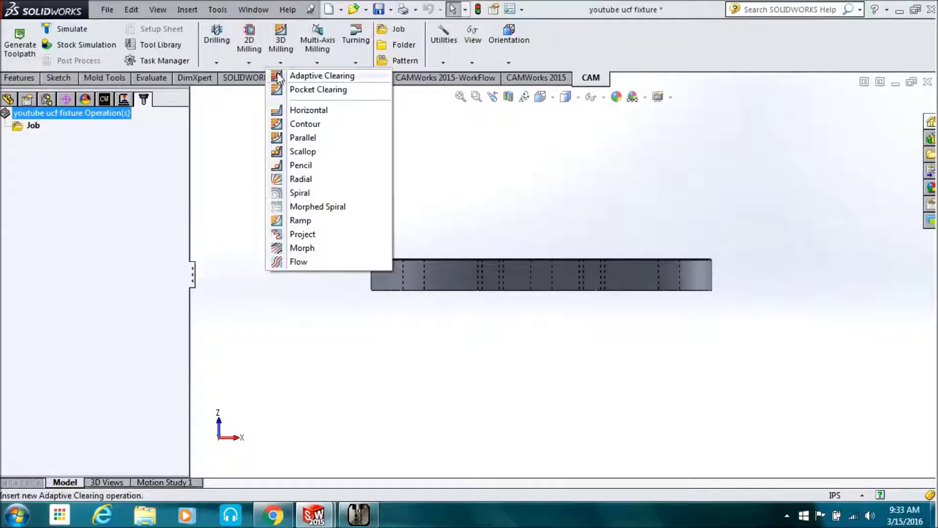
{"action": "left_click", "coordinate": [277, 76]}
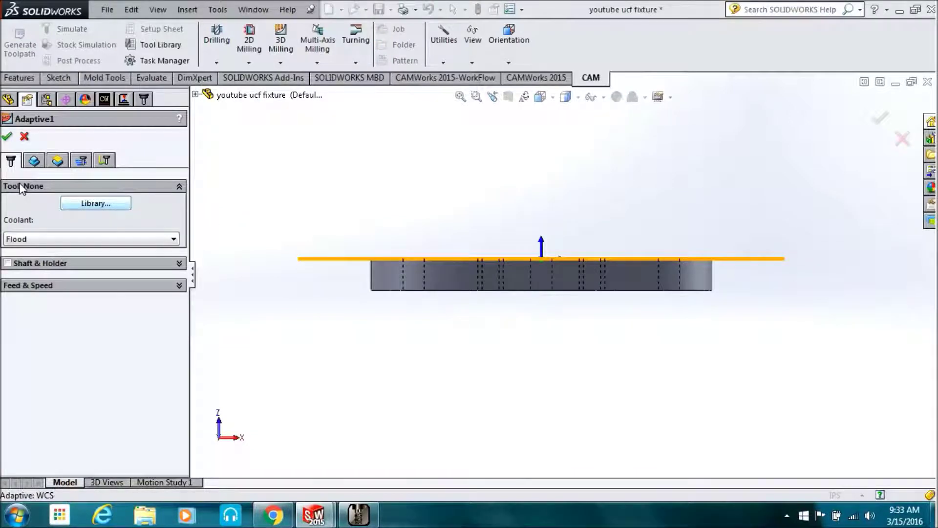
{"action": "left_click", "coordinate": [81, 205]}
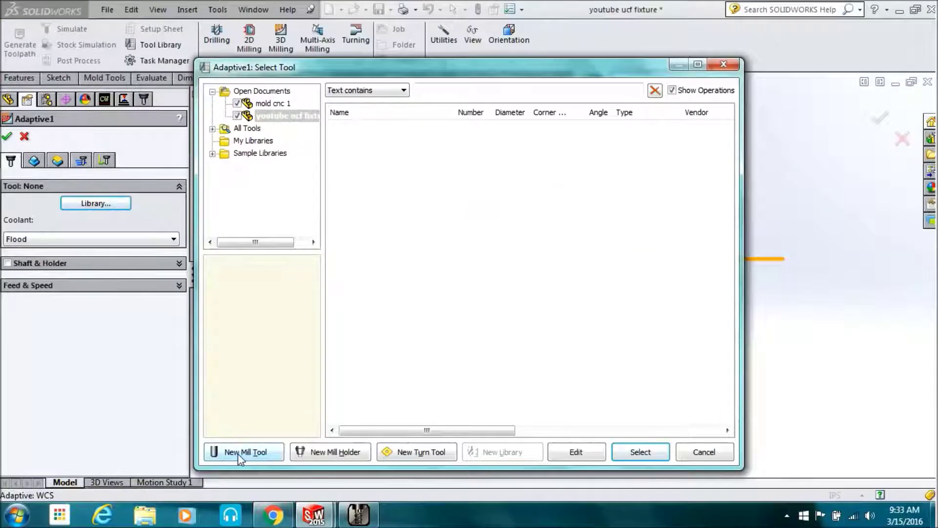
{"action": "left_click", "coordinate": [239, 452]}
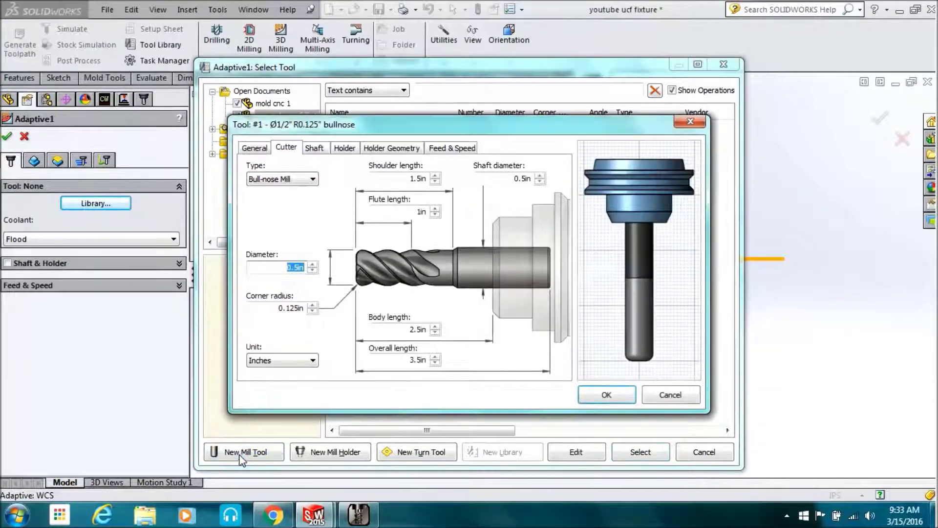
{"action": "left_click", "coordinate": [313, 179]}
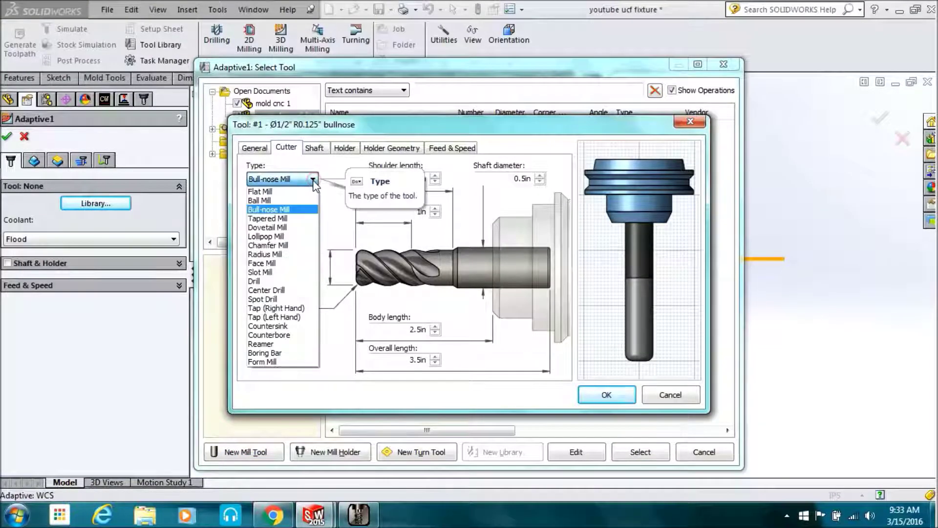
{"action": "left_click", "coordinate": [299, 187]}
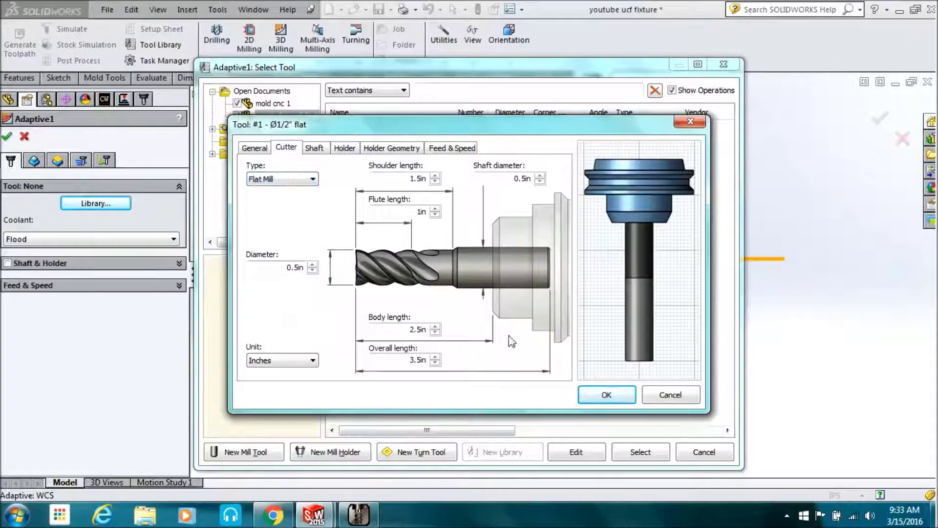
{"action": "left_click", "coordinate": [597, 397]}
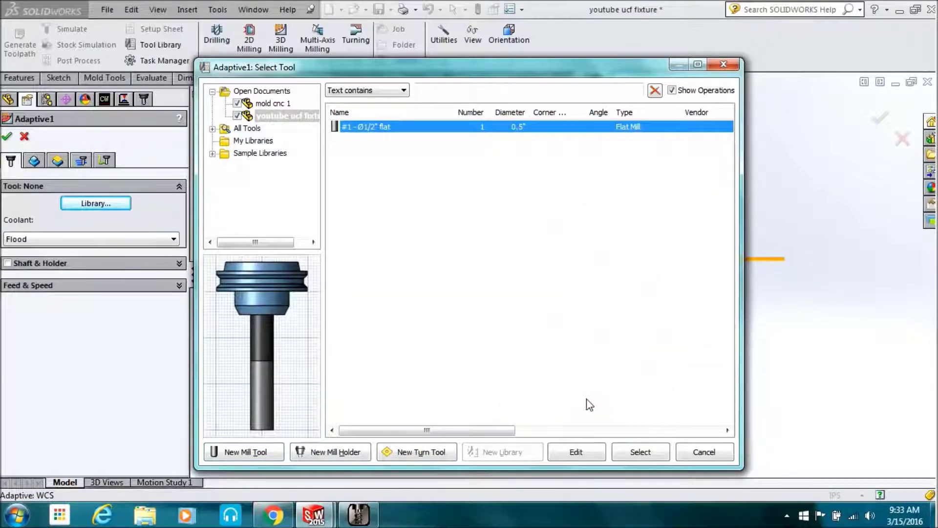
{"action": "left_click", "coordinate": [628, 454]}
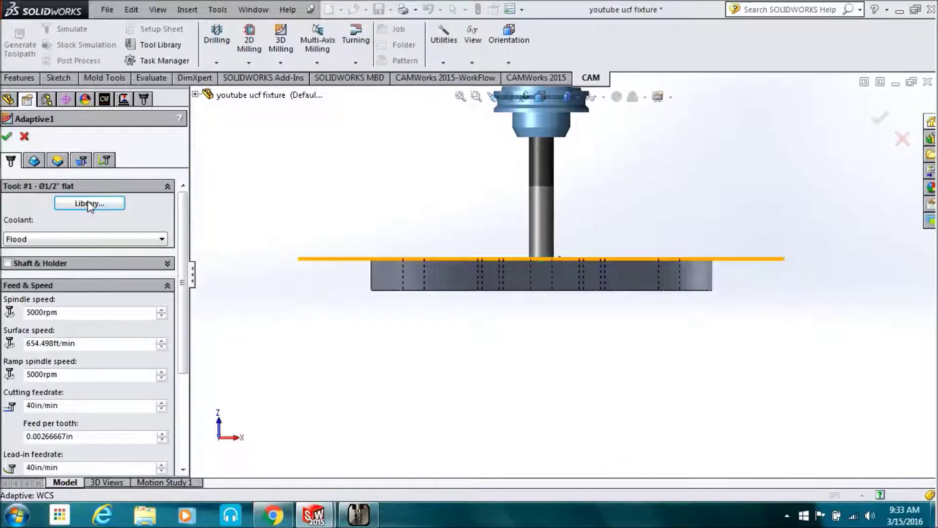
Set the adaptive clearing's optimal load to 0.05 in and its maximum roughing stepdown to 0.9 in
{"action": "left_click", "coordinate": [249, 222]}
{"action": "key", "text": "Down"}
{"action": "key", "text": "Down"}
{"action": "key", "text": "Down"}
{"action": "key", "text": "Down"}
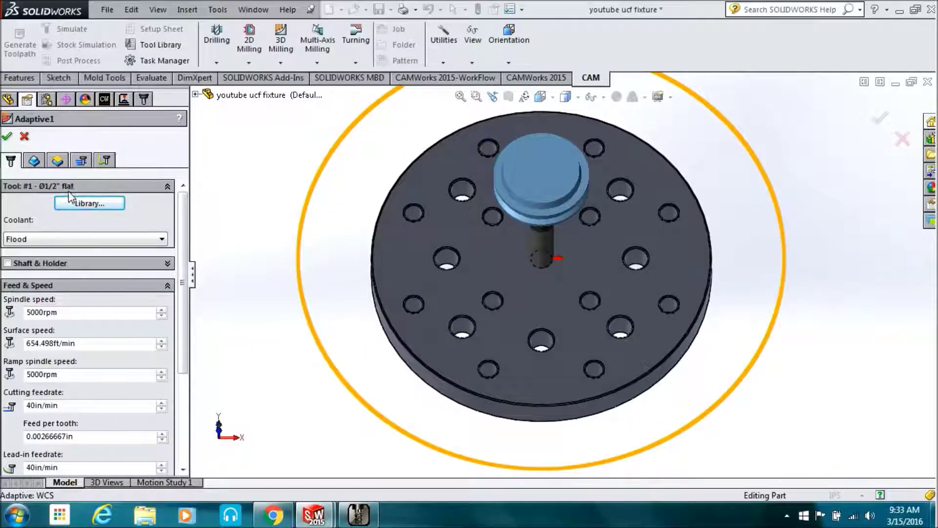
{"action": "left_click", "coordinate": [81, 161]}
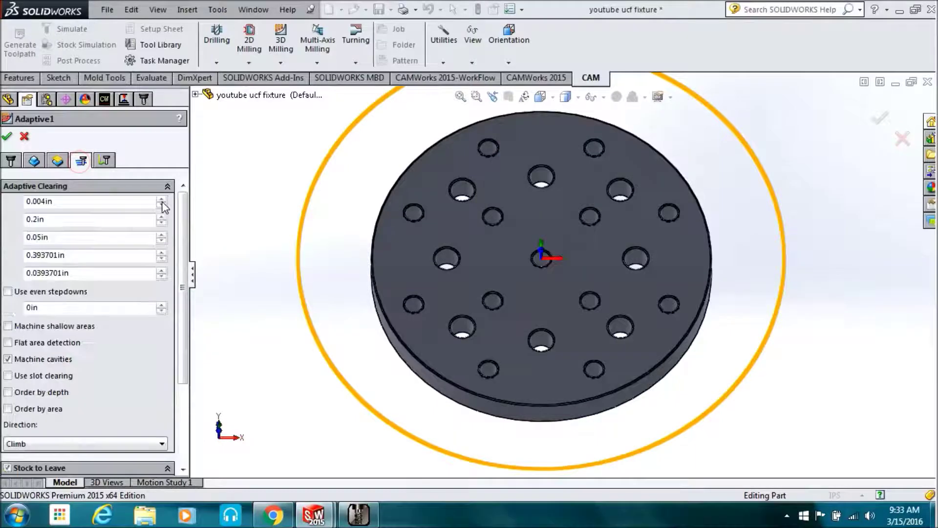
{"action": "double_click", "coordinate": [89, 219]}
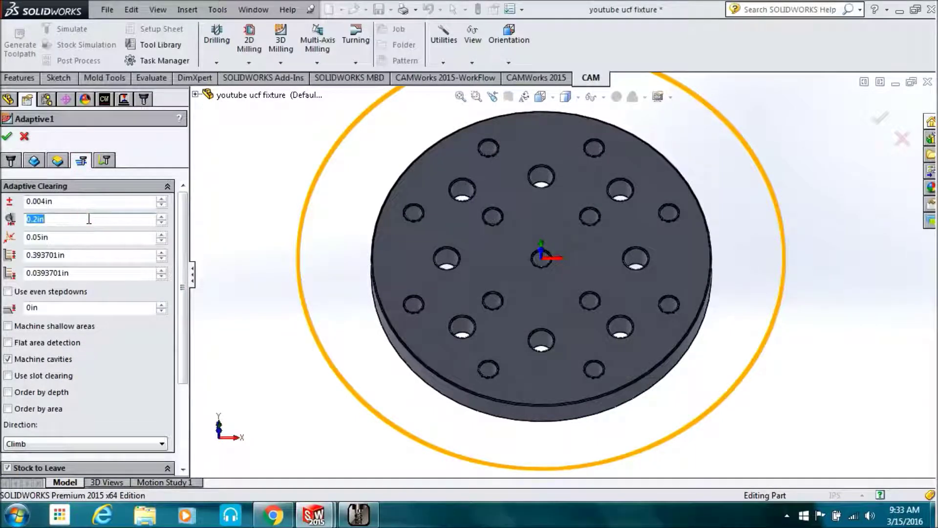
{"action": "key", "text": "BackSpace"}
{"action": "type", "text": ".05"}
{"action": "double_click", "coordinate": [87, 256]}
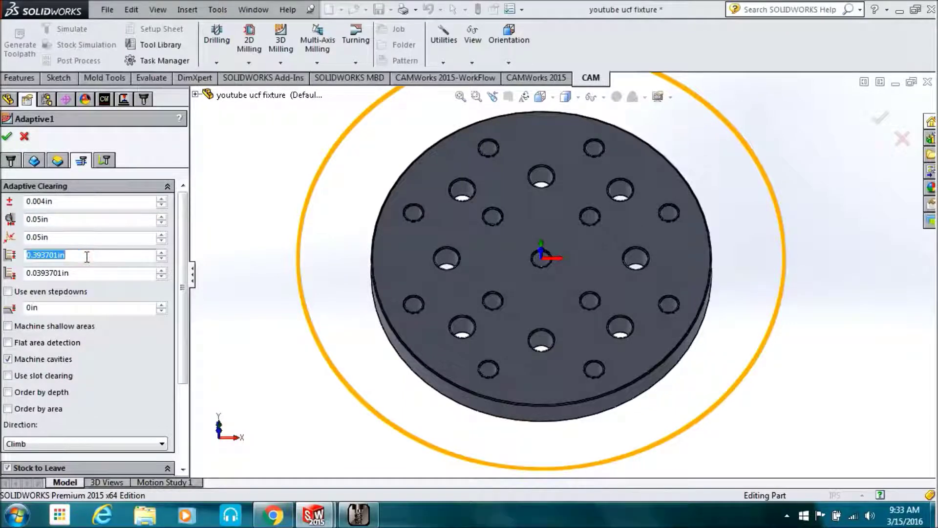
{"action": "type", "text": ".9"}
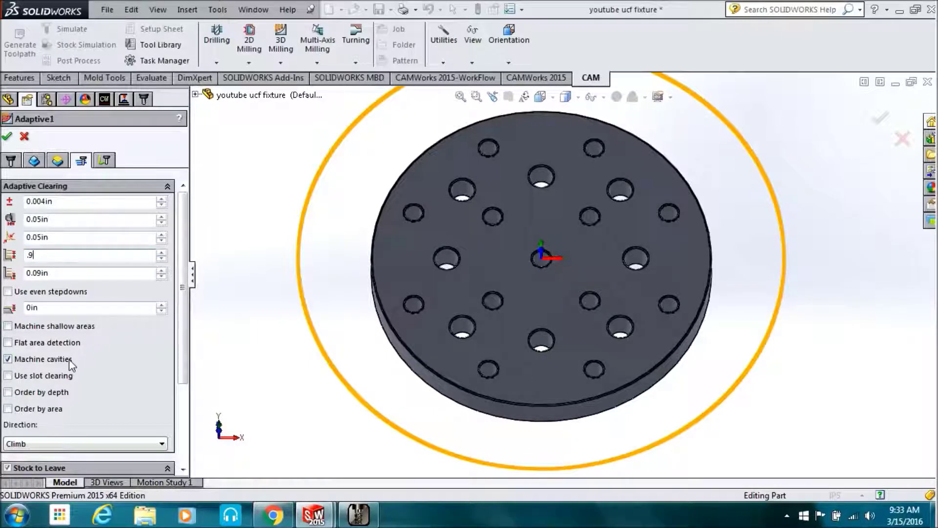
Turn off machining of cavities, set the axial stock to leave to 0, and accept the adaptive operation
{"action": "left_click", "coordinate": [9, 359]}
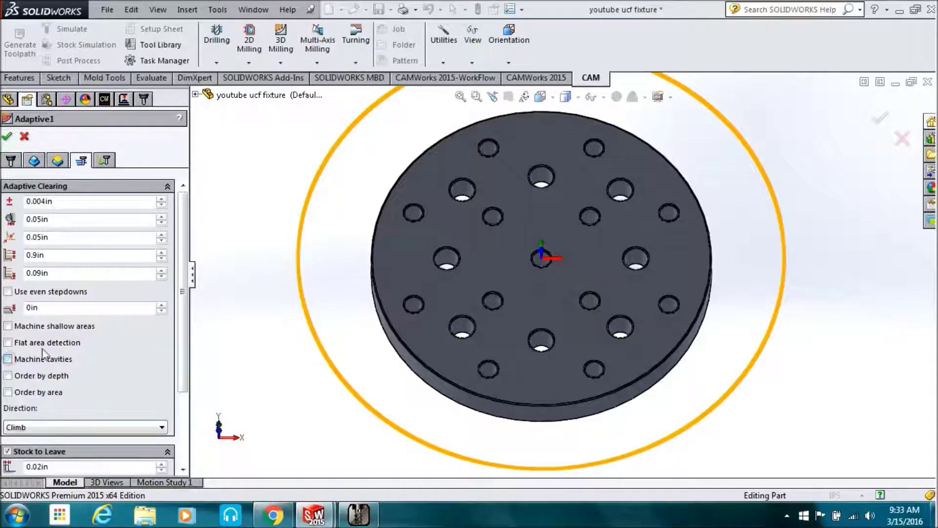
{"action": "left_click_drag", "start_coordinate": [186, 328], "coordinate": [192, 377]}
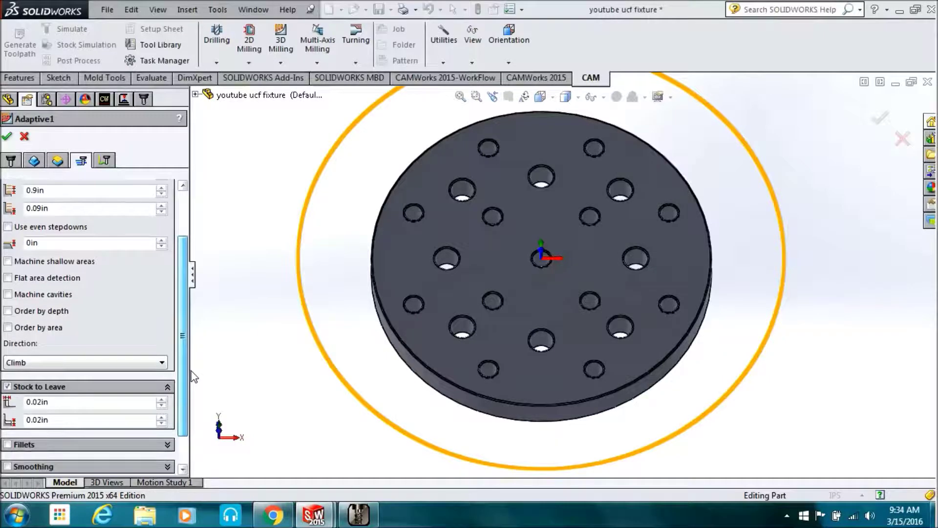
{"action": "double_click", "coordinate": [78, 419]}
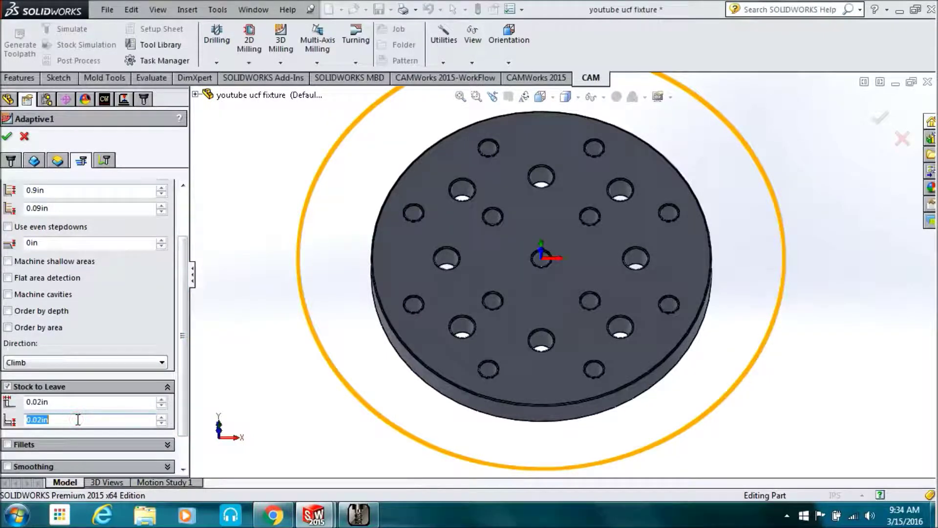
{"action": "type", "text": "0"}
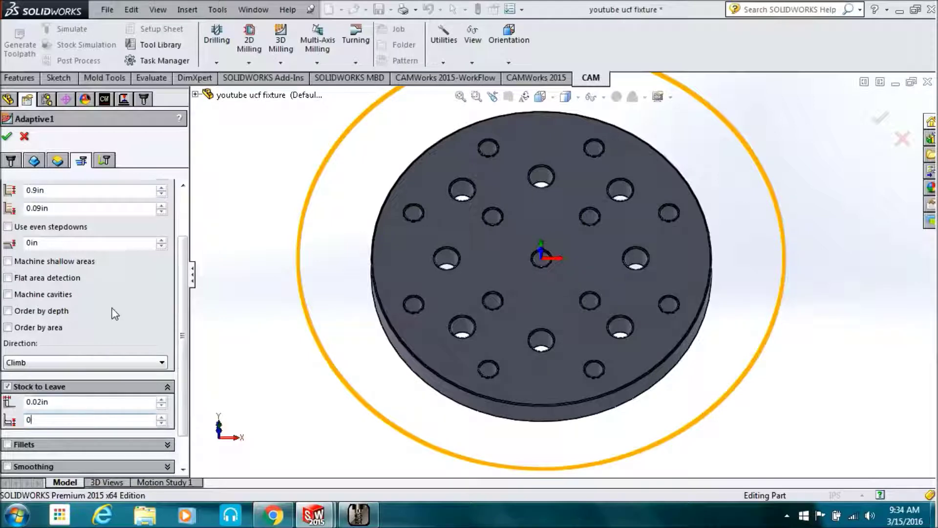
{"action": "left_click", "coordinate": [7, 138]}
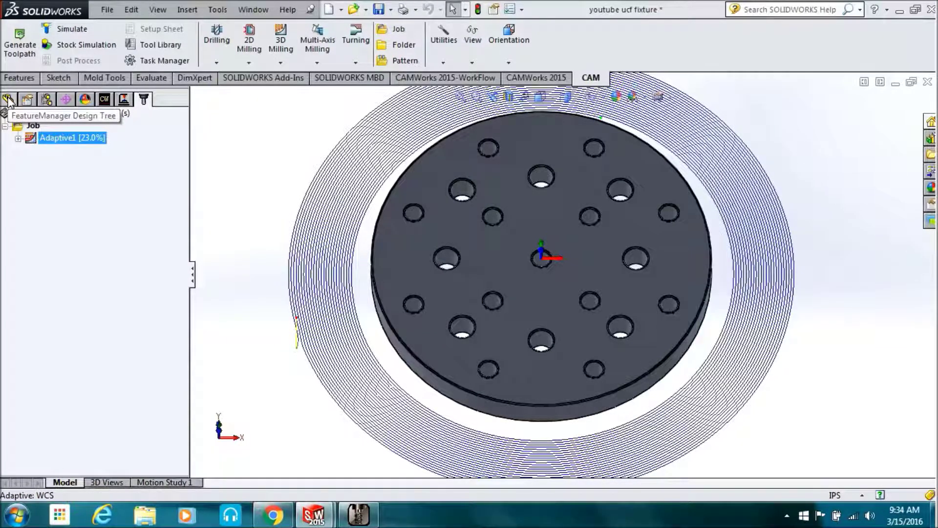
Sketch a circle of about 1.81 in radius centred on the origin on the plate's front face
{"action": "left_click", "coordinate": [232, 191]}
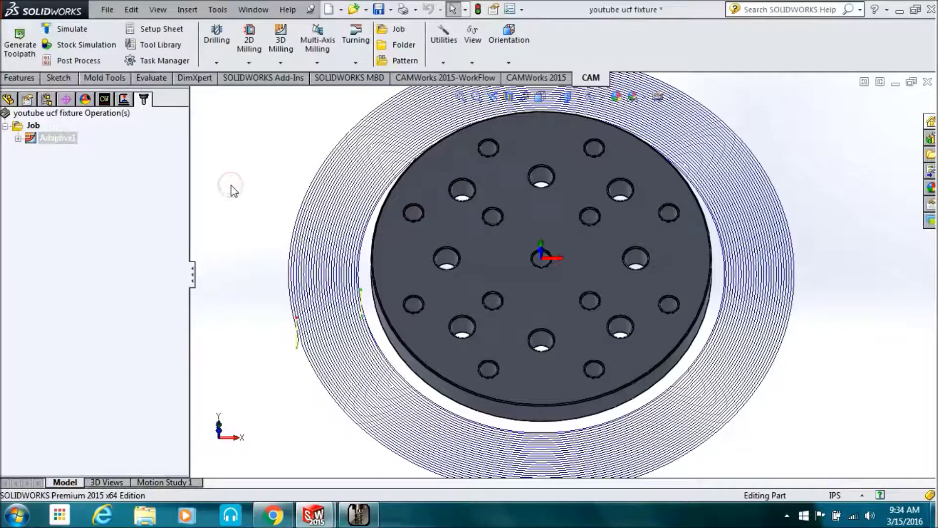
{"action": "key", "text": "ctrl+1"}
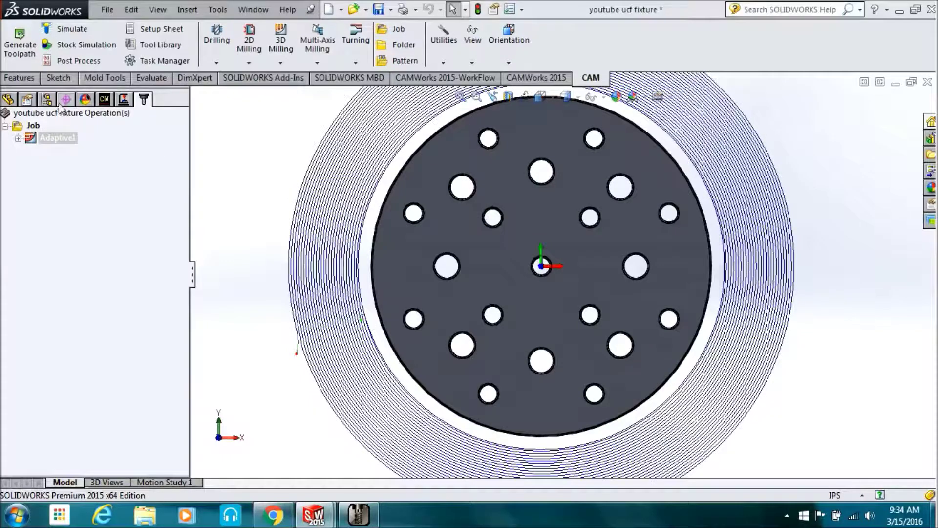
{"action": "left_click", "coordinate": [56, 76]}
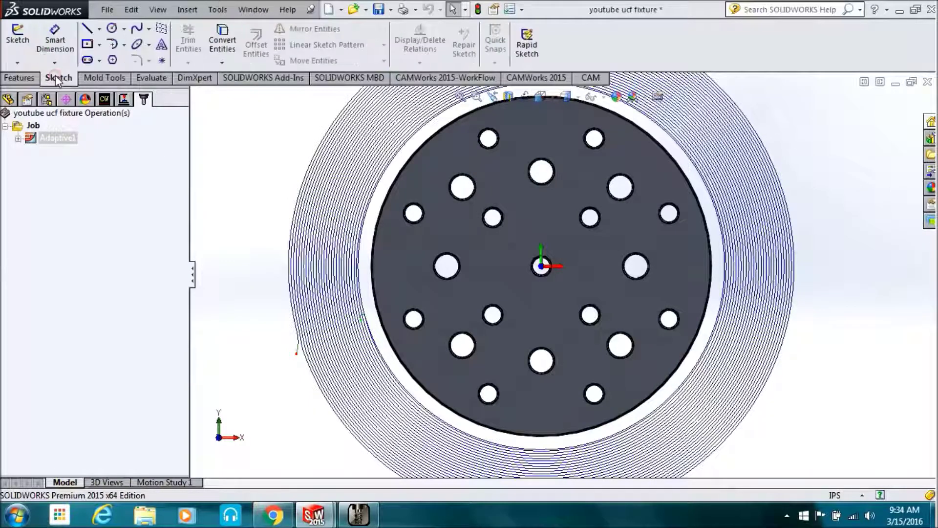
{"action": "left_click", "coordinate": [112, 29]}
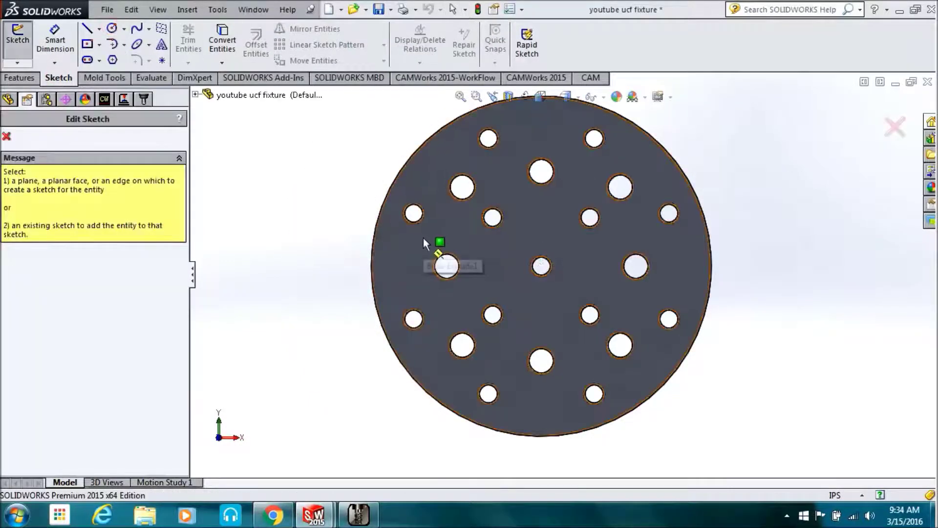
{"action": "left_click", "coordinate": [423, 238]}
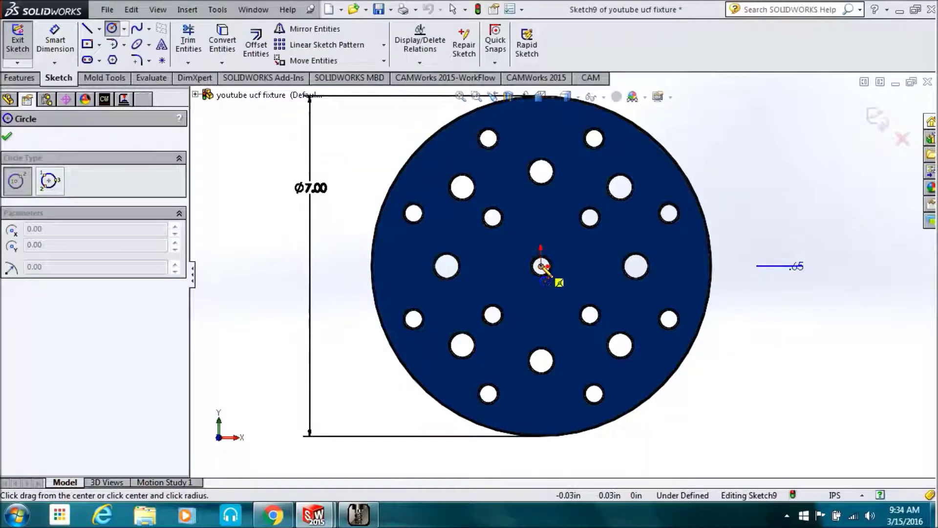
{"action": "left_click", "coordinate": [542, 266]}
{"action": "left_click", "coordinate": [569, 354]}
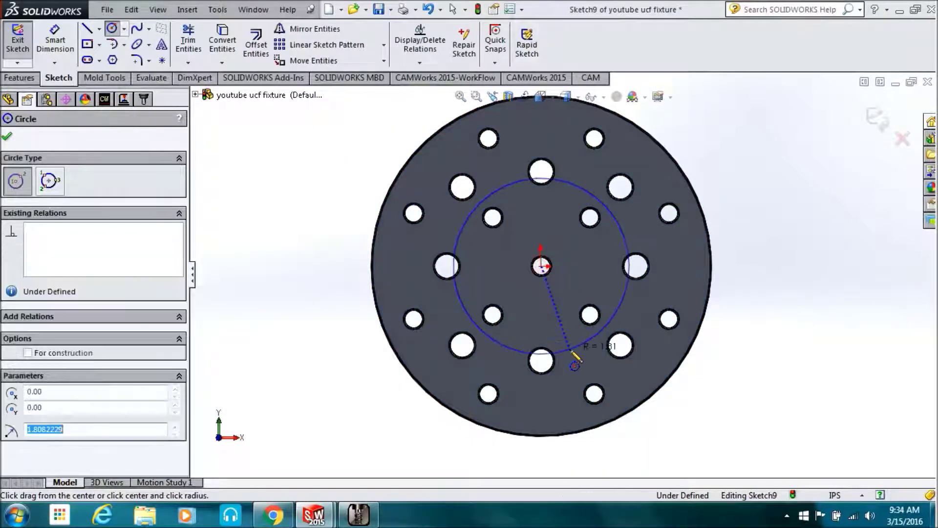
Dimension the sketched circle's diameter to 6.99 in
{"action": "left_click", "coordinate": [55, 40]}
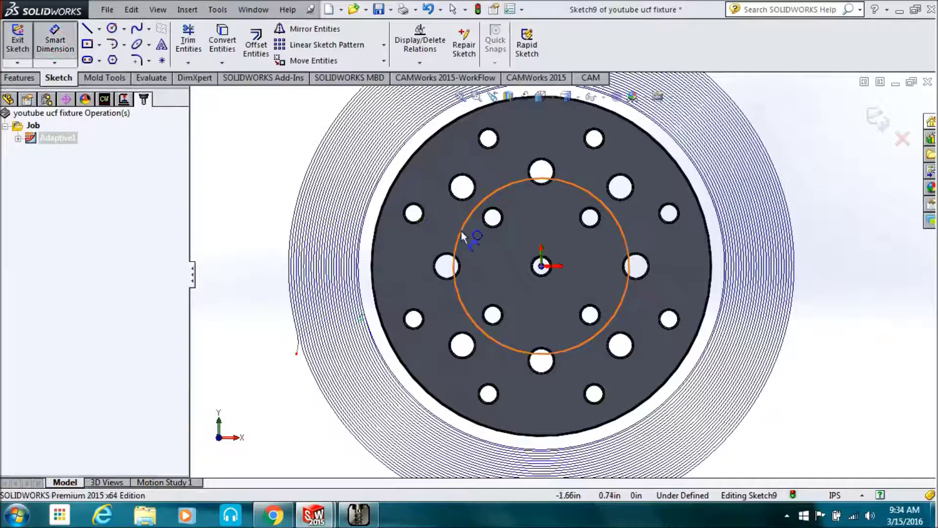
{"action": "left_click", "coordinate": [440, 242]}
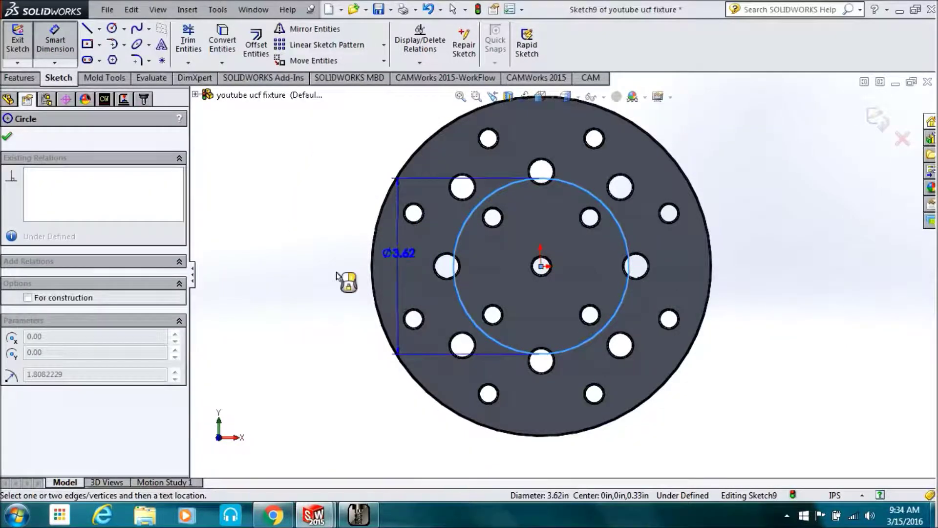
{"action": "left_click", "coordinate": [282, 286]}
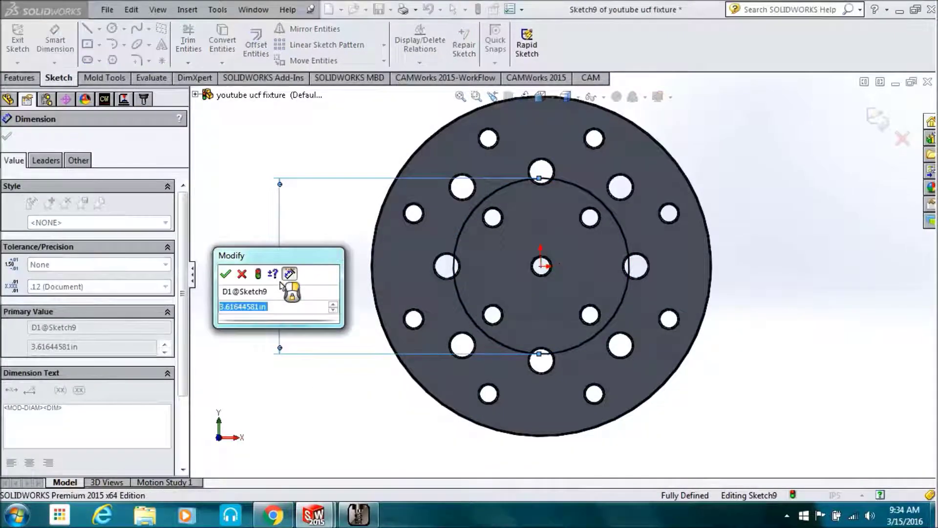
{"action": "type", "text": "6.99"}
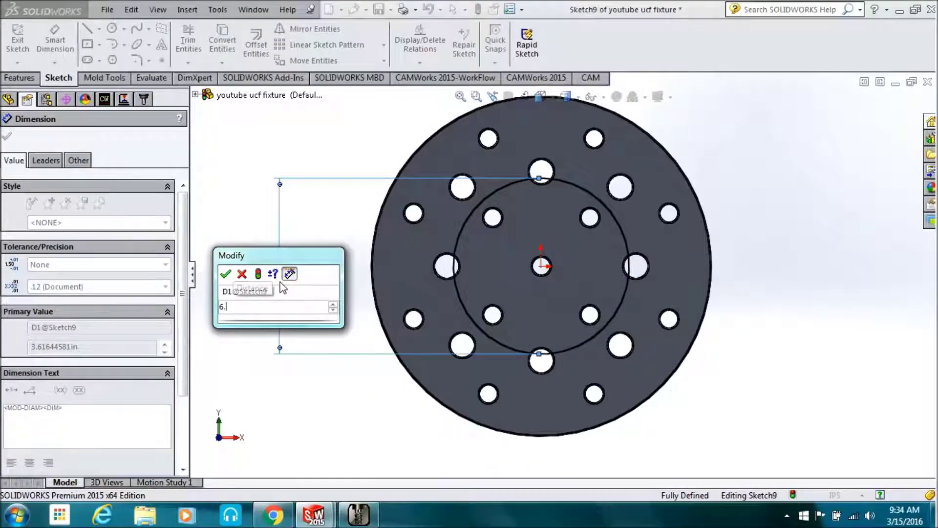
{"action": "left_click", "coordinate": [226, 274]}
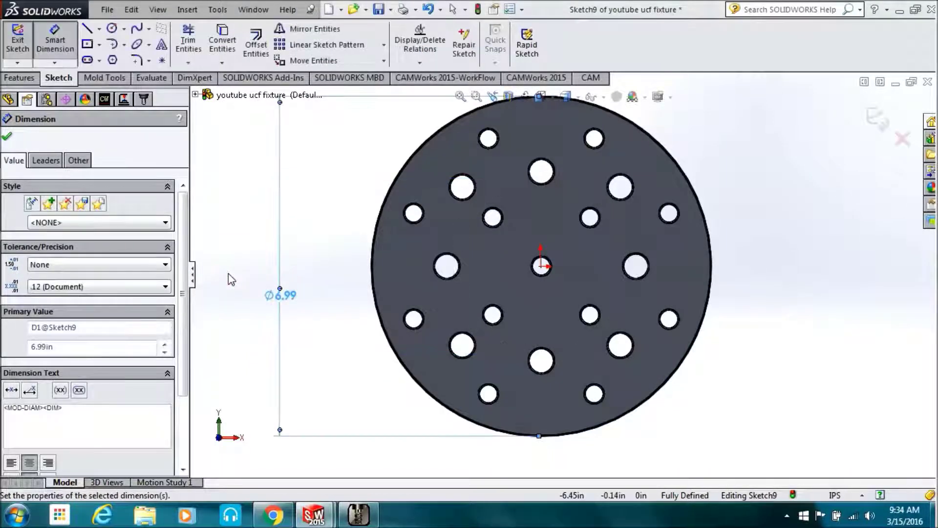
Extrude-cut the material outside the sketched circle to a blind depth of 0.35 in into the plate
{"action": "left_click", "coordinate": [19, 78]}
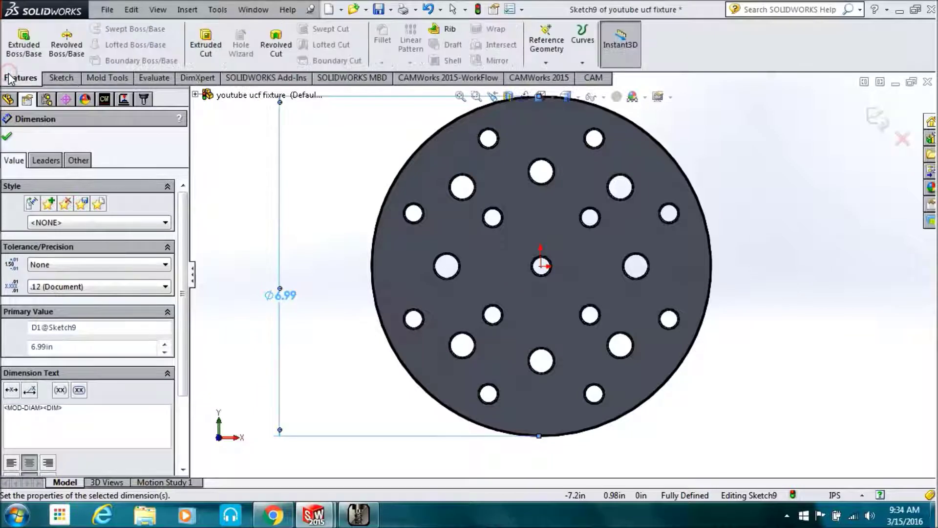
{"action": "left_click", "coordinate": [205, 47]}
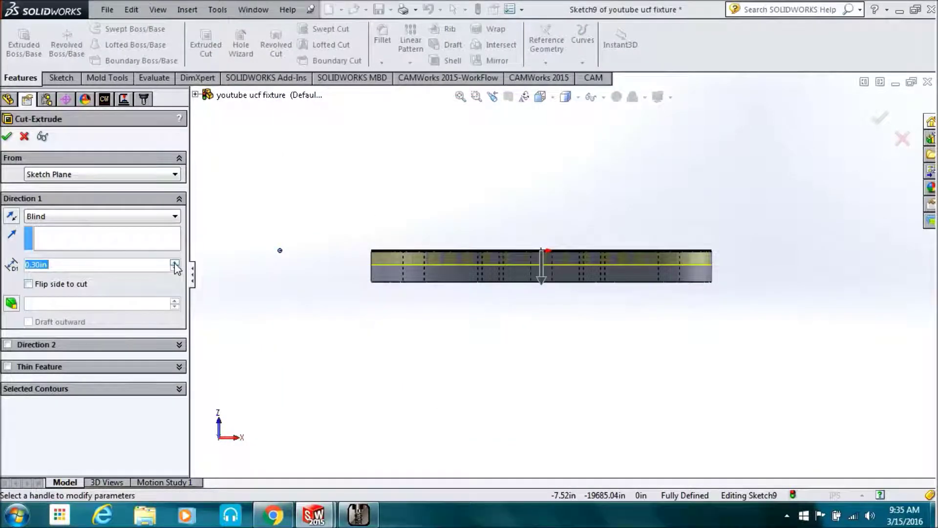
{"action": "left_click", "coordinate": [175, 262]}
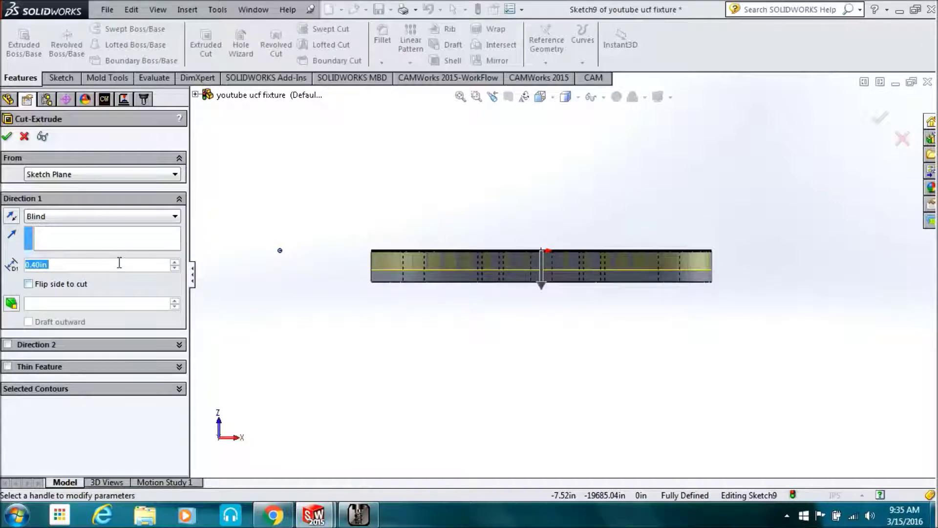
{"action": "type", "text": ".35"}
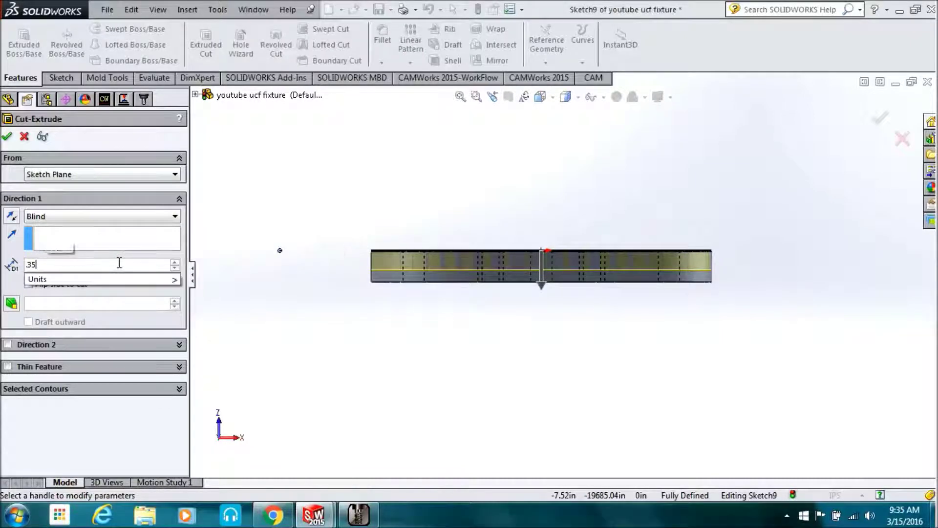
{"action": "left_click", "coordinate": [7, 138]}
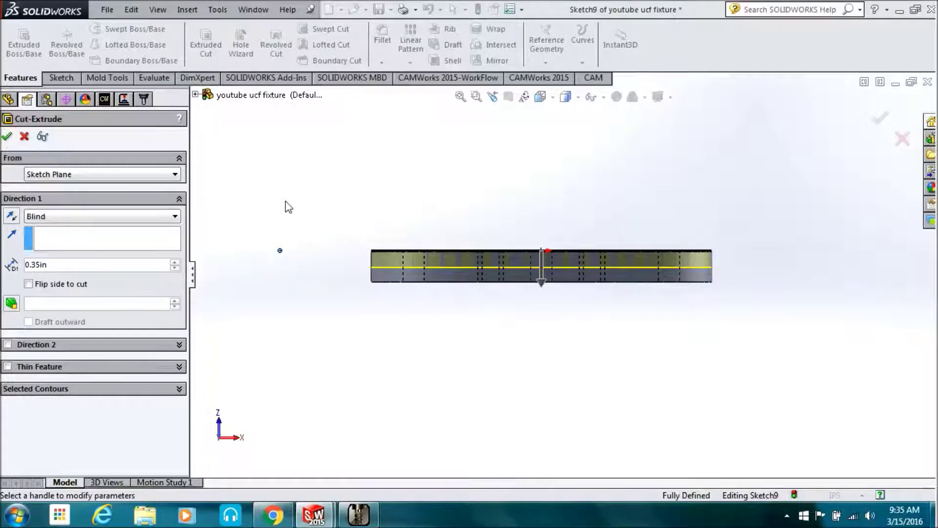
{"action": "key", "text": "ctrl+8"}
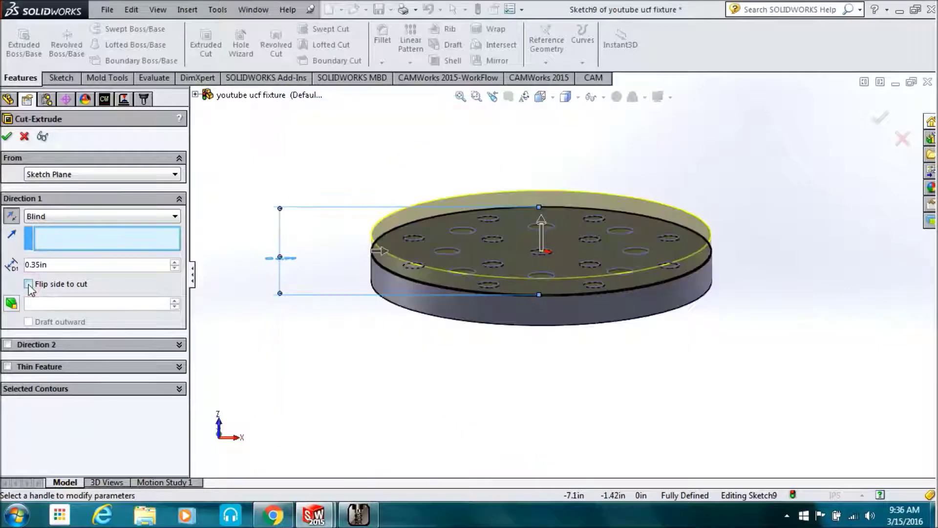
{"action": "left_click", "coordinate": [28, 284]}
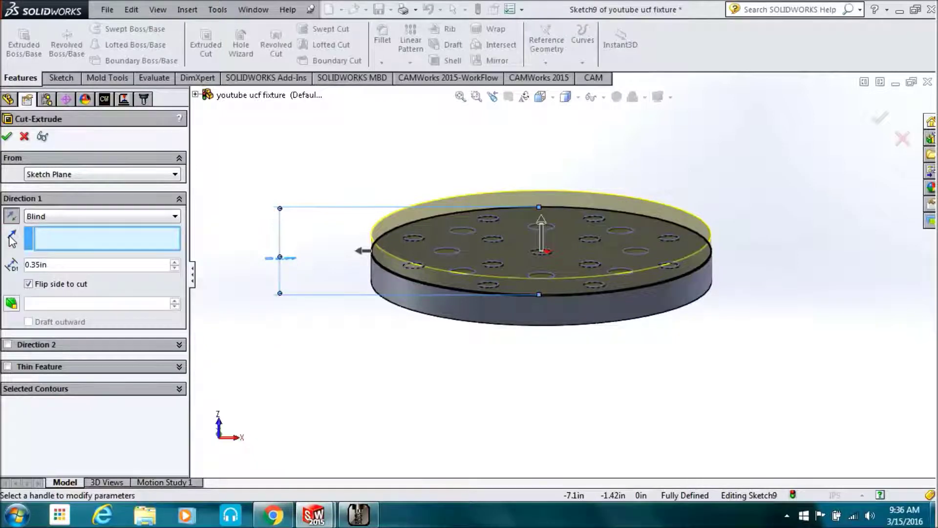
{"action": "left_click", "coordinate": [11, 216]}
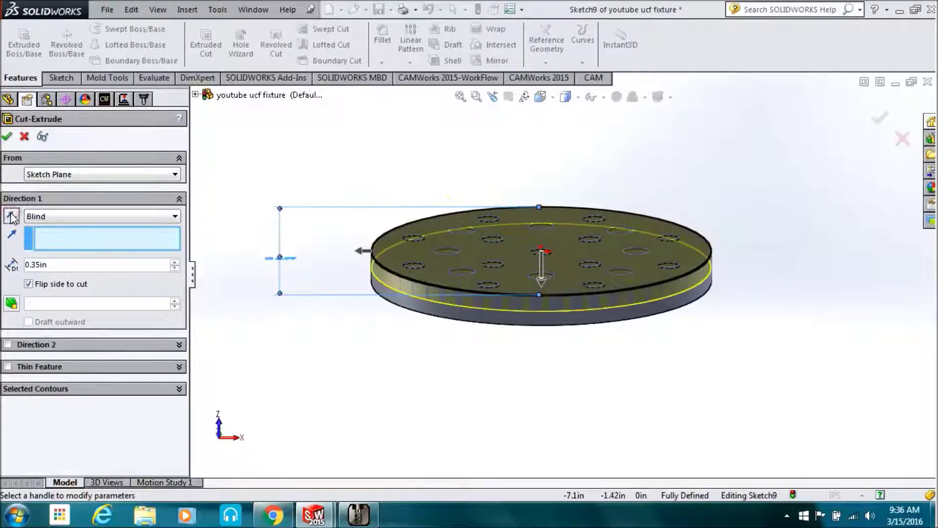
{"action": "left_click", "coordinate": [7, 138]}
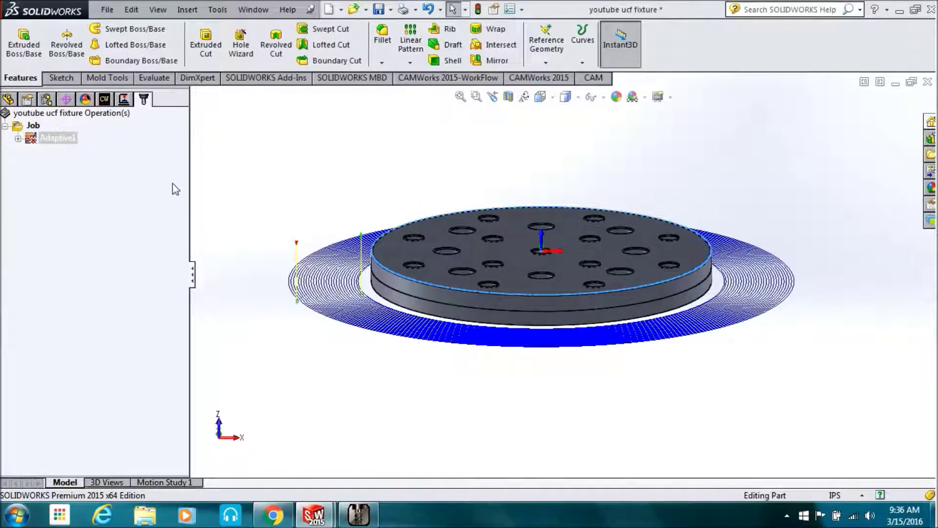
Regenerate the adaptive clearing toolpath for the modified plate
{"action": "right_click", "coordinate": [30, 138]}
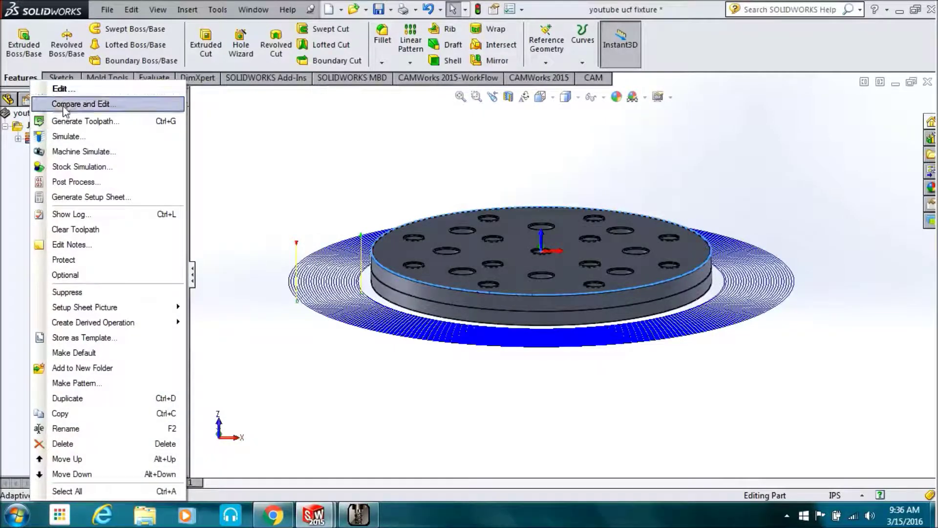
{"action": "left_click", "coordinate": [63, 122]}
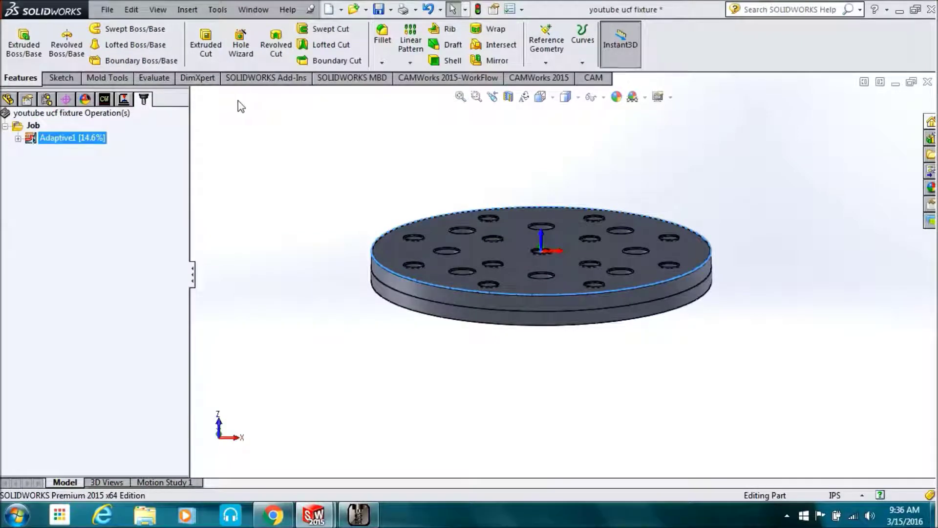
Add a 2D Contour operation with the 1/2 in flat mill along the plate's bottom outer edge and accept it
{"action": "left_click", "coordinate": [599, 77]}
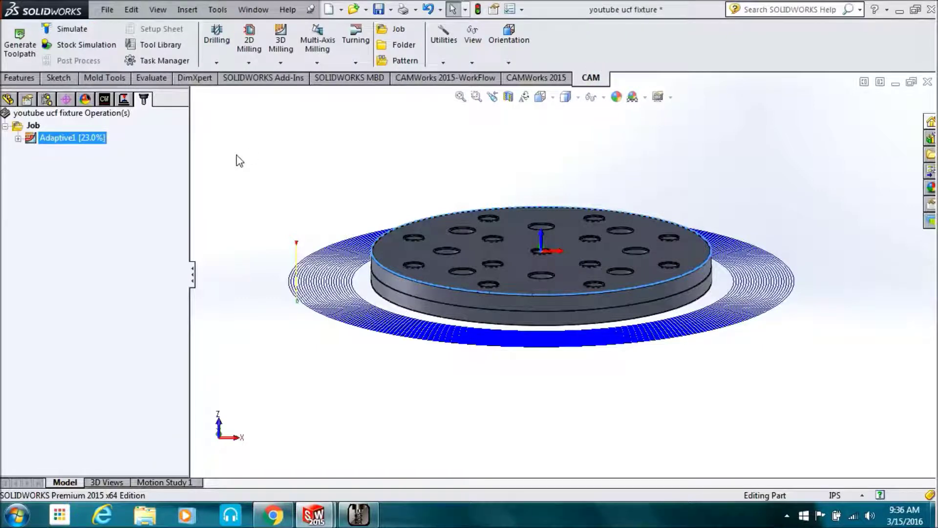
{"action": "left_click", "coordinate": [250, 57]}
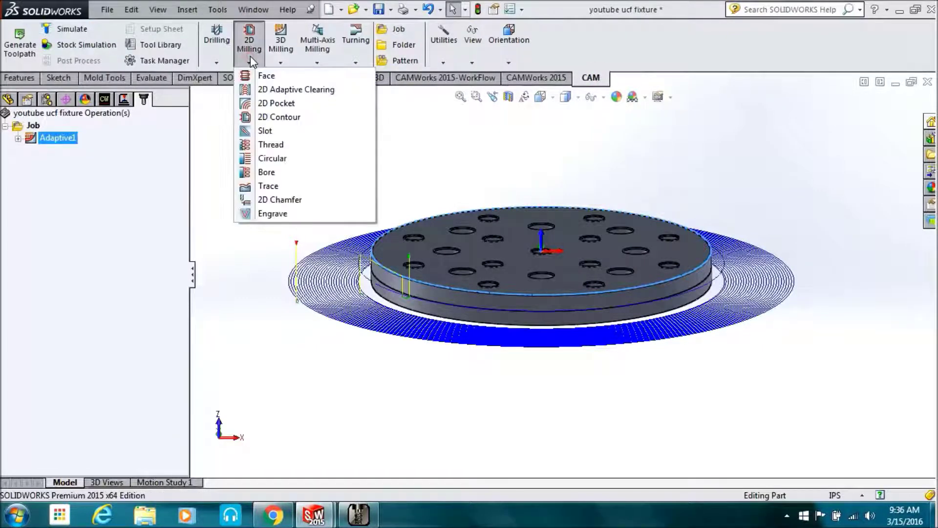
{"action": "left_click", "coordinate": [246, 117]}
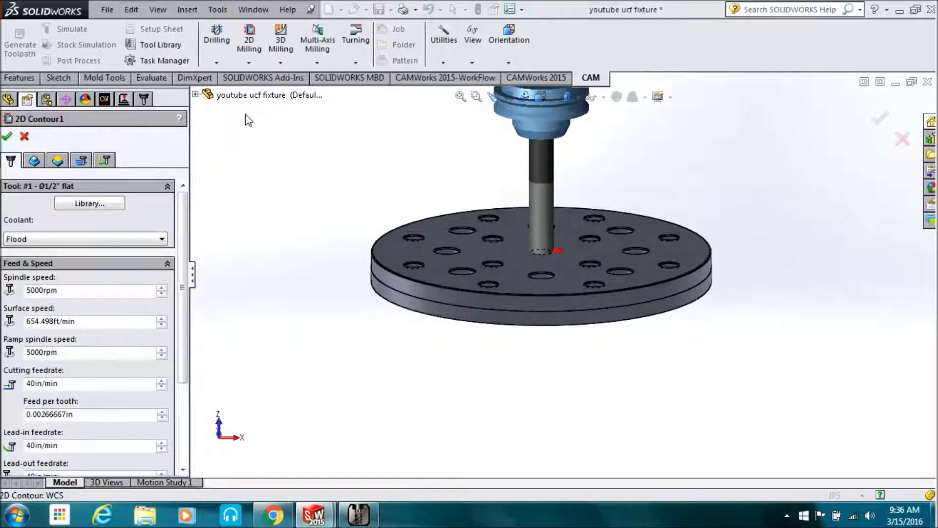
{"action": "left_click", "coordinate": [34, 161]}
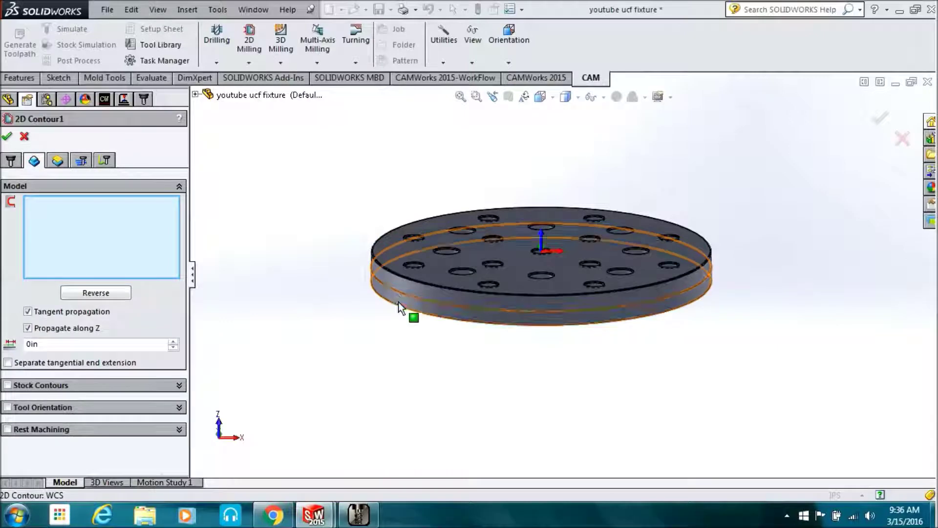
{"action": "left_click", "coordinate": [399, 311]}
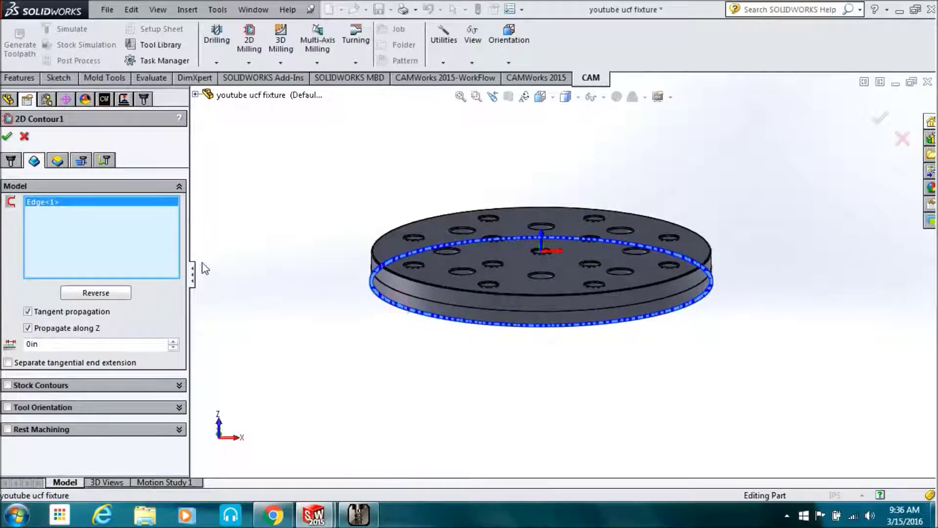
{"action": "left_click", "coordinate": [7, 138]}
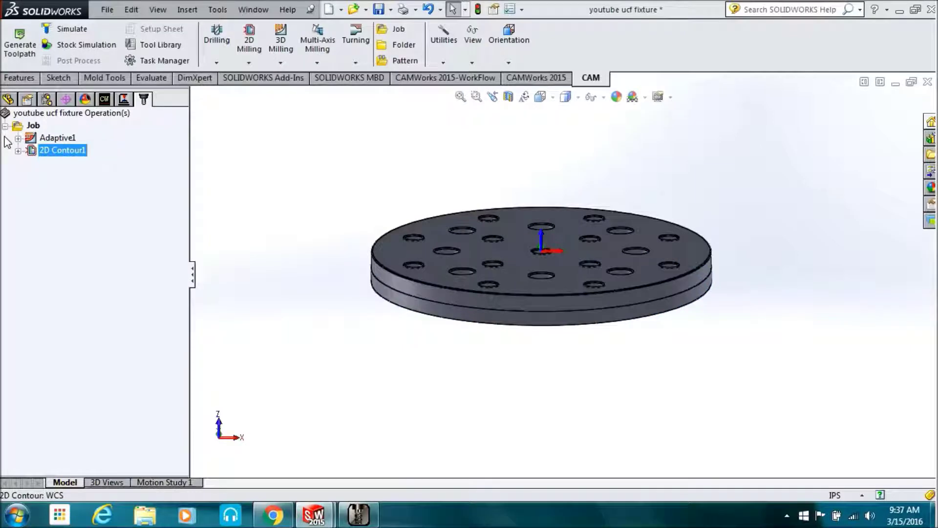
Reverse the contour direction on the bottom edge in the 2D Contour operation and accept the change
{"action": "right_click", "coordinate": [32, 153]}
{"action": "left_click", "coordinate": [66, 90]}
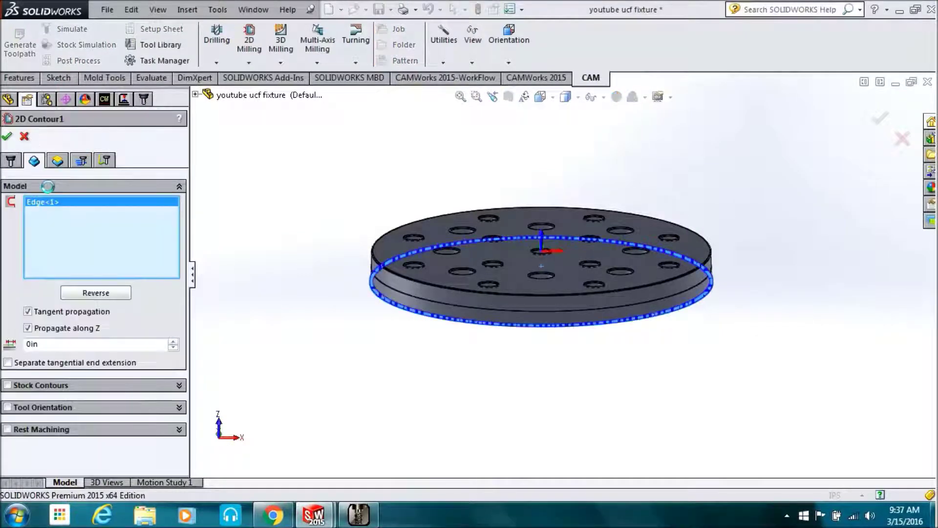
{"action": "left_click", "coordinate": [91, 292]}
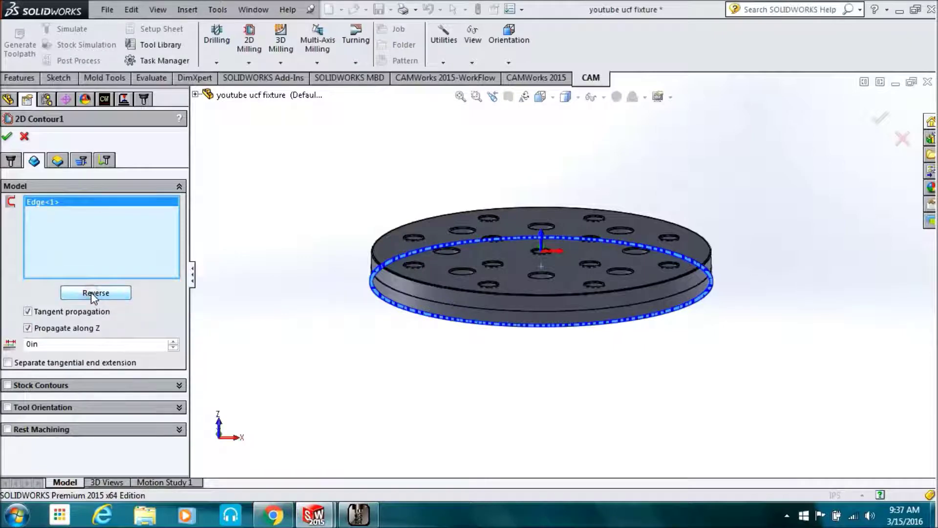
{"action": "left_click", "coordinate": [7, 137]}
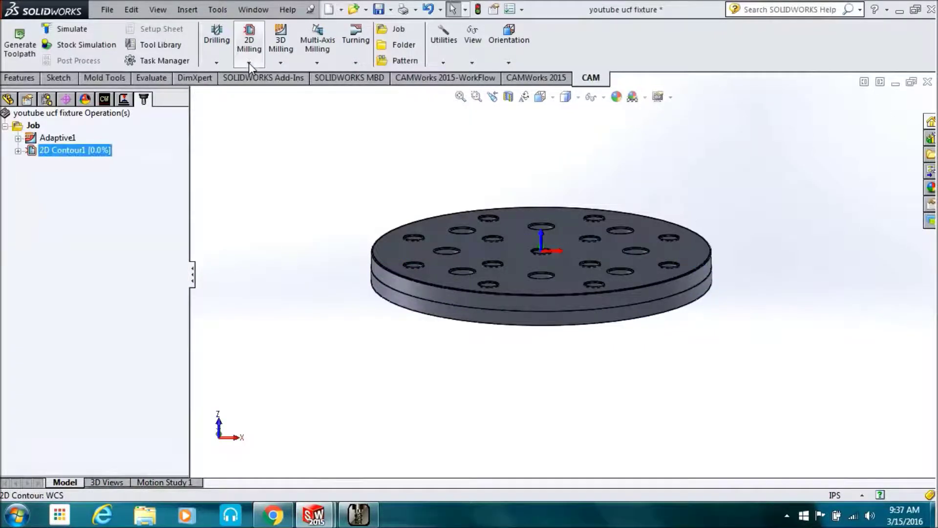
Add a 2D Contour operation with the 1/2 in flat mill along the step edge midway down the plate's side, reversing its direction
{"action": "left_click", "coordinate": [249, 62]}
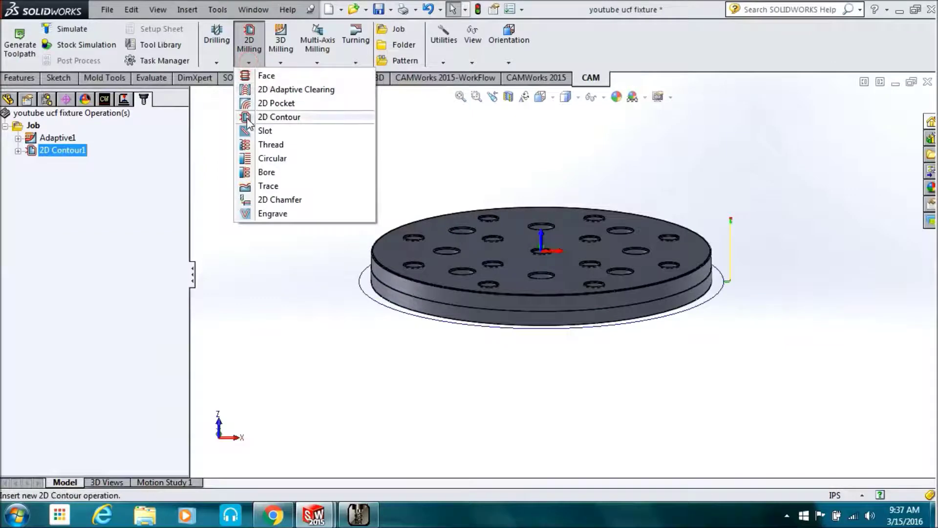
{"action": "left_click", "coordinate": [278, 117]}
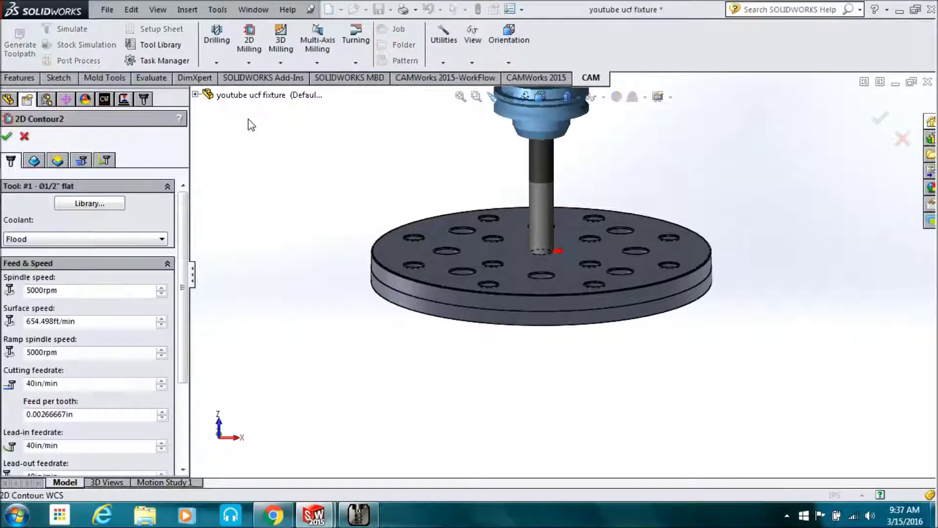
{"action": "left_click", "coordinate": [380, 286]}
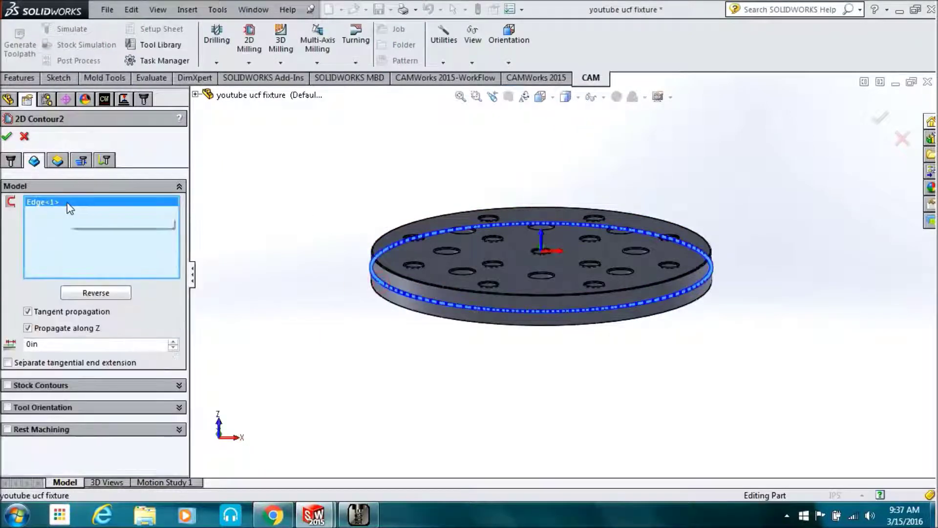
{"action": "left_click", "coordinate": [93, 293]}
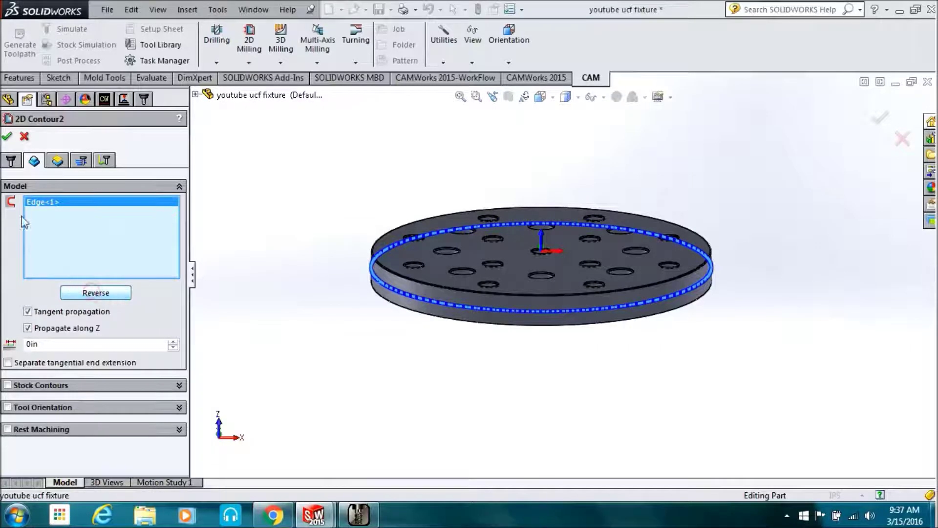
{"action": "left_click", "coordinate": [7, 138]}
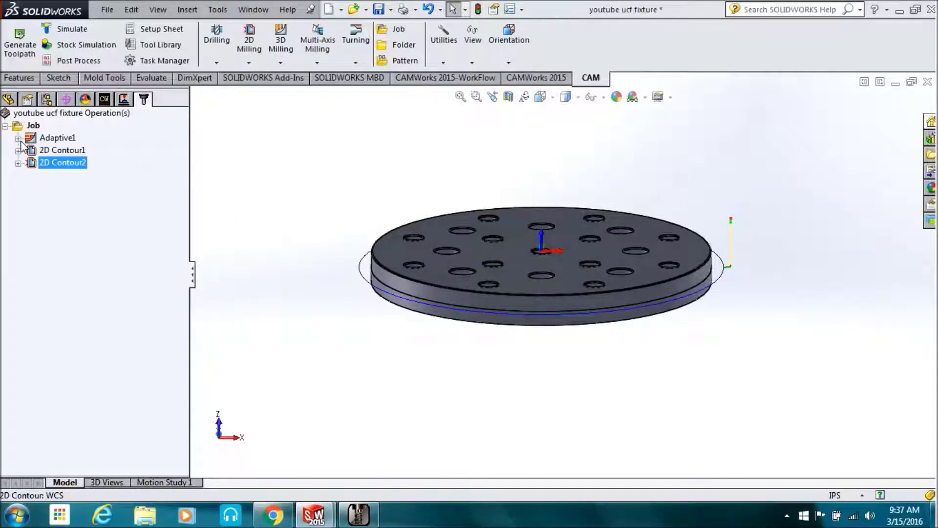
Start another 2D Contour operation and define a new 45° chamfer mill with a 0.25 in diameter for it
{"action": "left_click", "coordinate": [248, 62]}
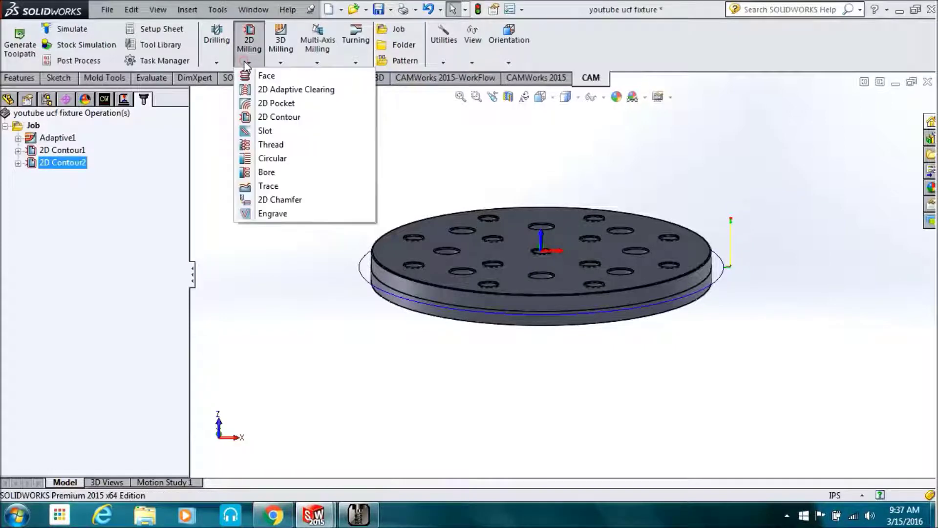
{"action": "left_click", "coordinate": [245, 118]}
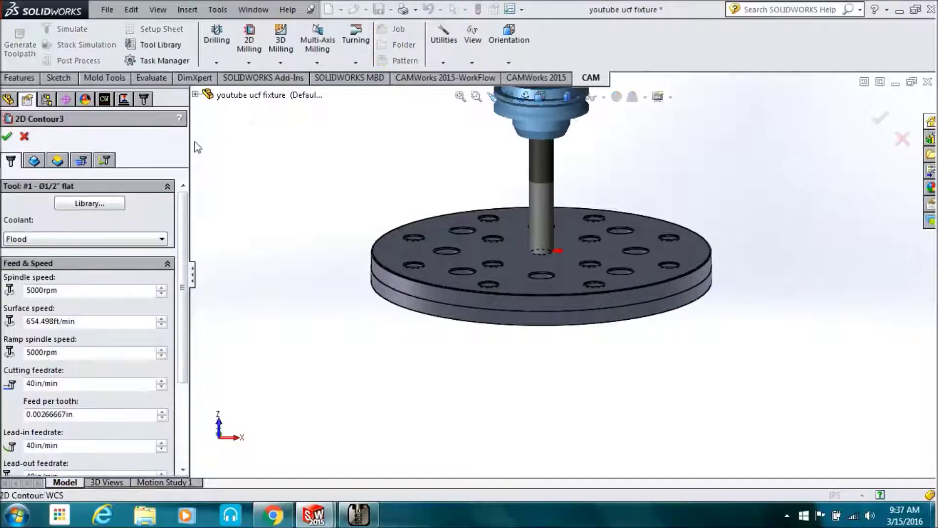
{"action": "left_click", "coordinate": [111, 207]}
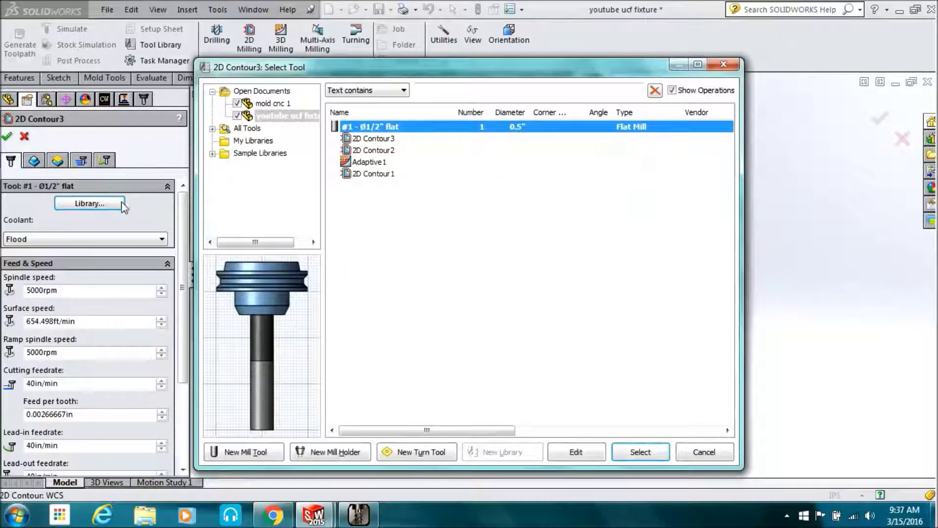
{"action": "left_click", "coordinate": [235, 451]}
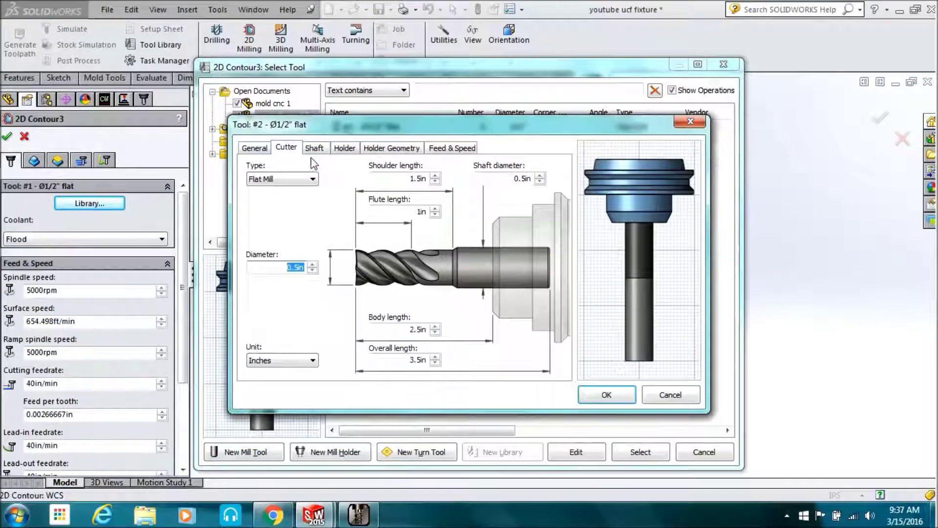
{"action": "left_click", "coordinate": [310, 181]}
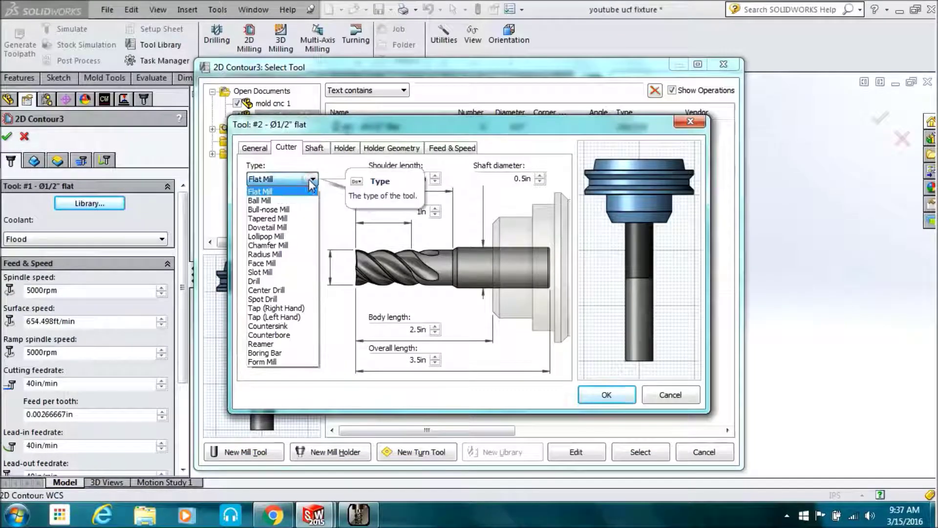
{"action": "left_click", "coordinate": [264, 246]}
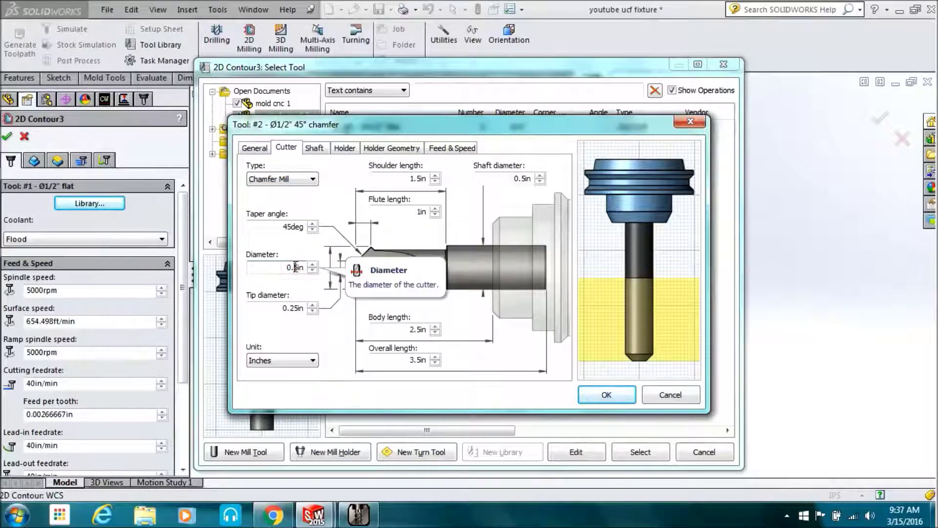
{"action": "key", "text": "Tab"}
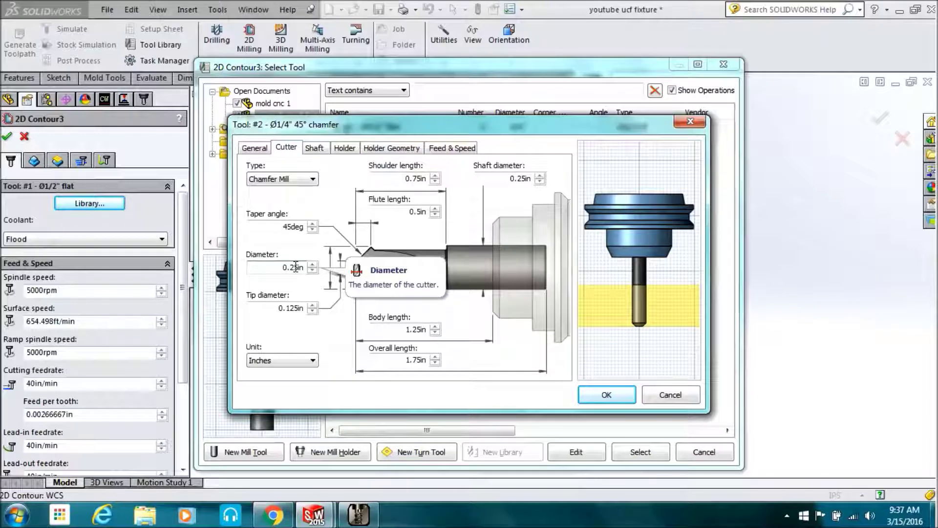
Set the chamfer mill's tip diameter to 0.01 in and select it as the contour operation's tool
{"action": "left_click", "coordinate": [297, 308]}
{"action": "key", "text": "BackSpace"}
{"action": "key", "text": "BackSpace"}
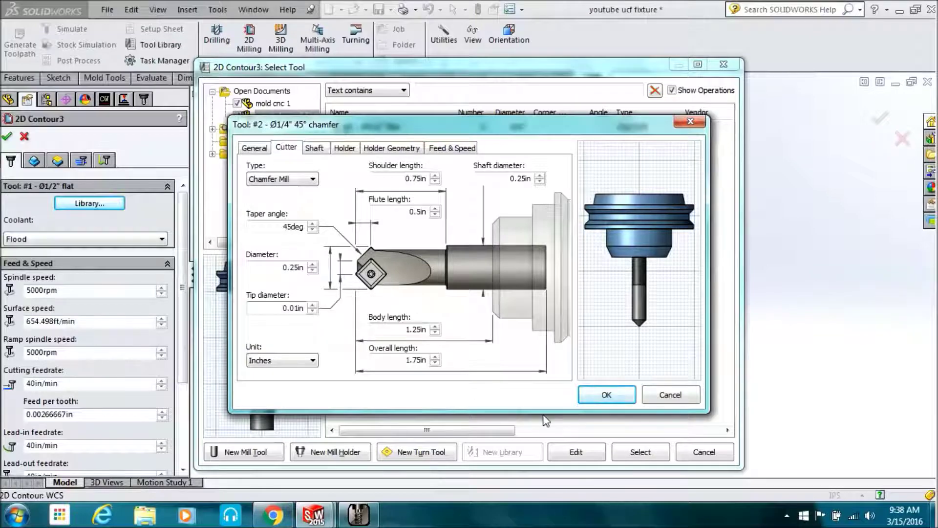
{"action": "left_click", "coordinate": [598, 393]}
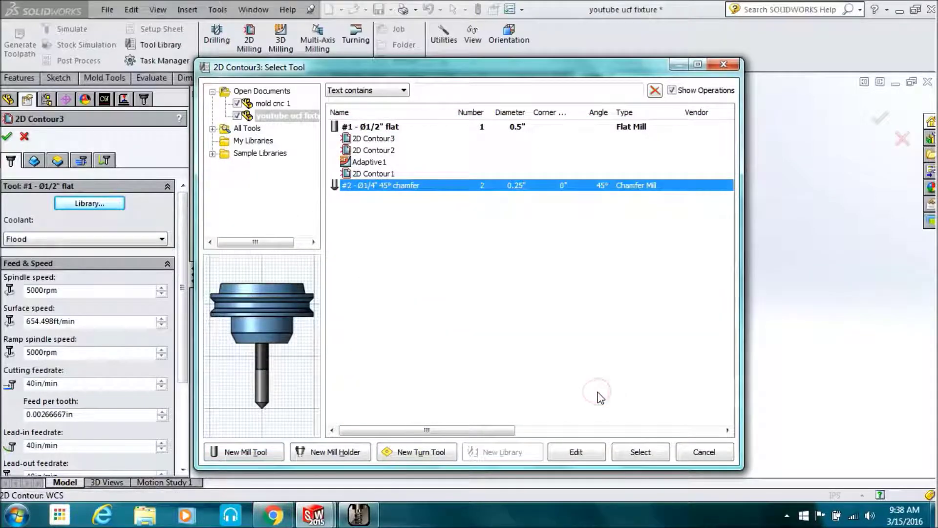
{"action": "left_click", "coordinate": [643, 454]}
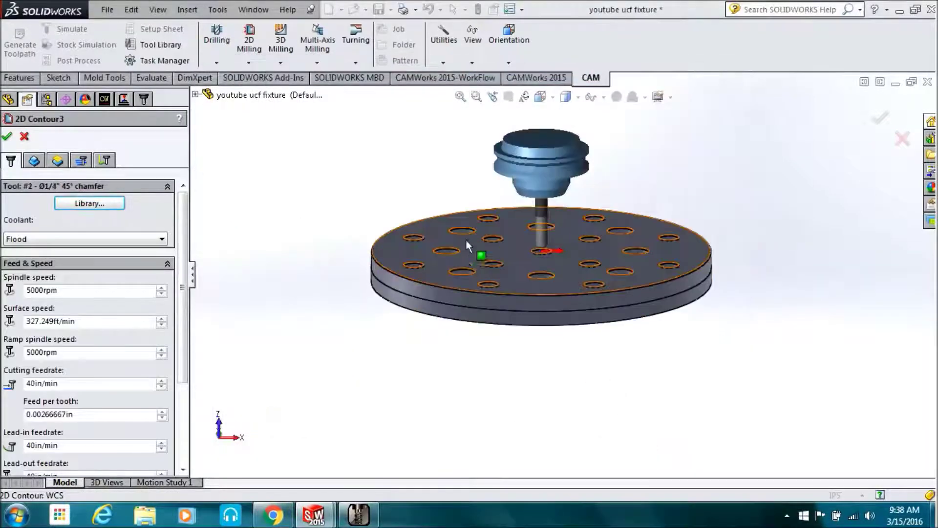
Select the outer edge of the plate's top chamfer as the contour and accept the operation
{"action": "left_click", "coordinate": [477, 97]}
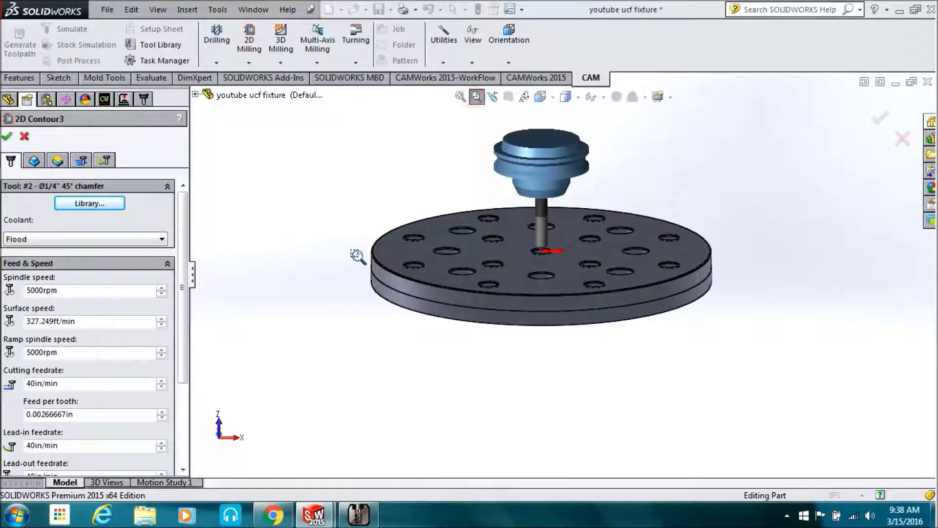
{"action": "left_click_drag", "start_coordinate": [367, 230], "coordinate": [394, 314]}
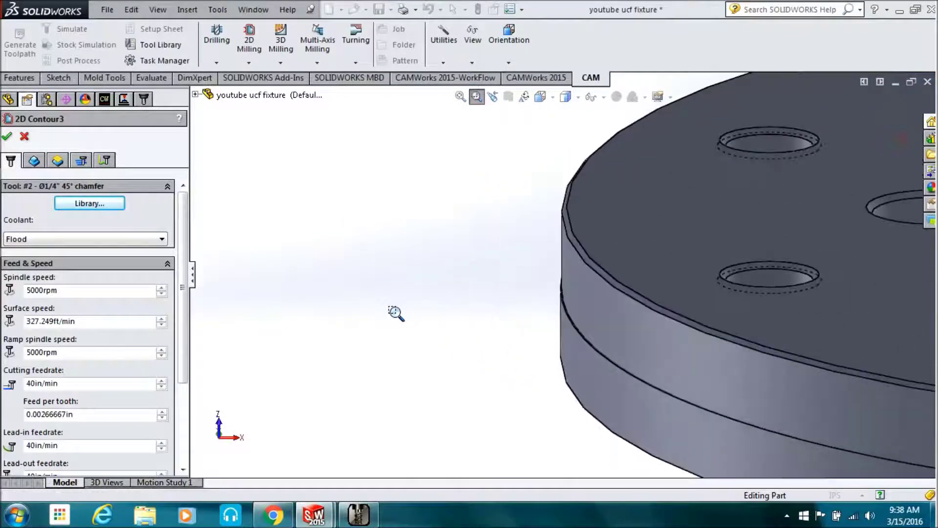
{"action": "key", "text": "Escape"}
{"action": "left_click", "coordinate": [590, 275]}
{"action": "left_click", "coordinate": [7, 137]}
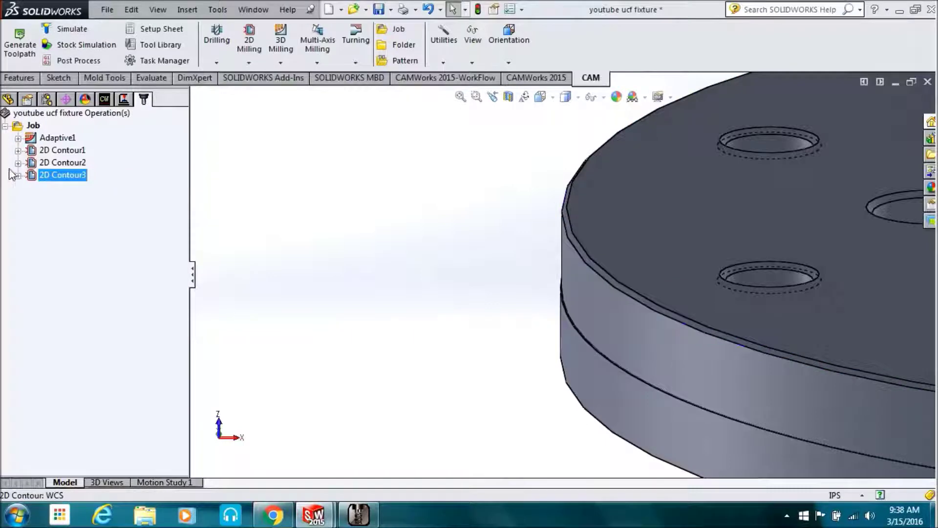
Edit the chamfer contour operation to reverse its cutting direction and accept the change
{"action": "right_click", "coordinate": [32, 179]}
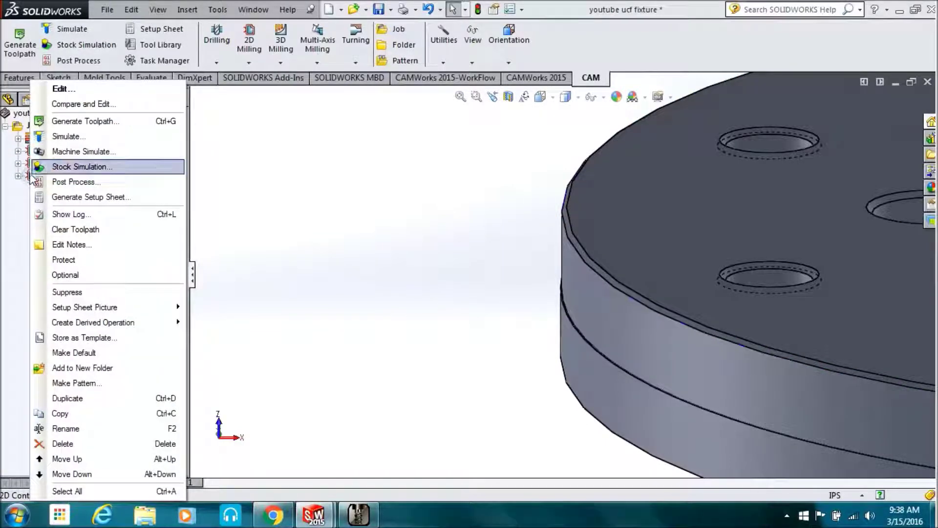
{"action": "left_click", "coordinate": [63, 104]}
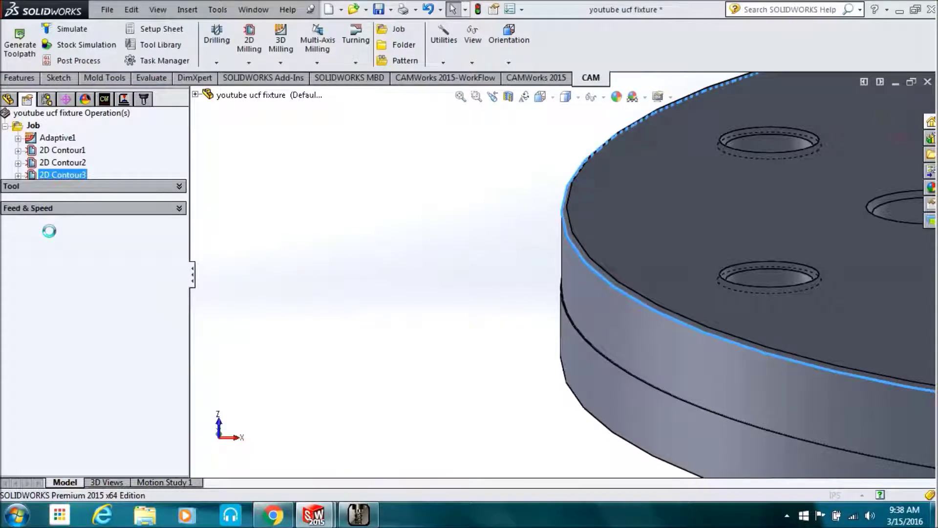
{"action": "left_click", "coordinate": [78, 298]}
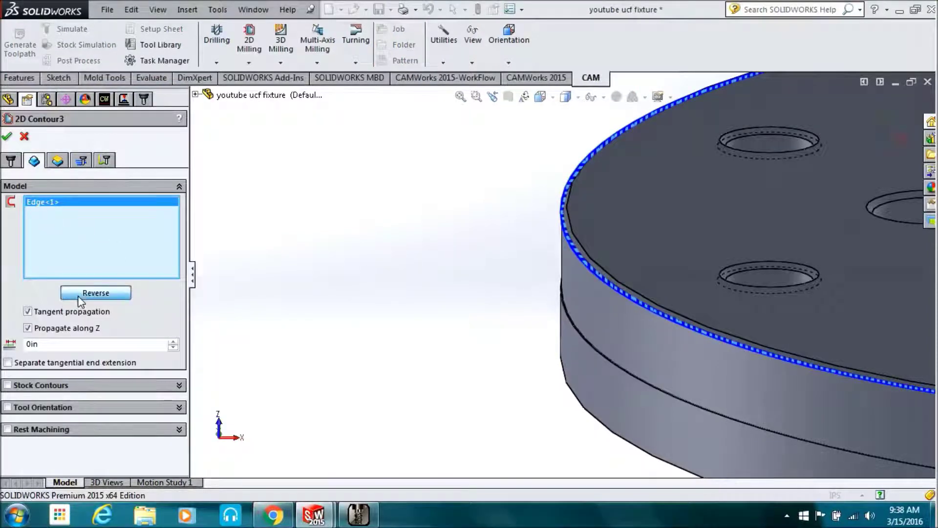
{"action": "left_click", "coordinate": [8, 137]}
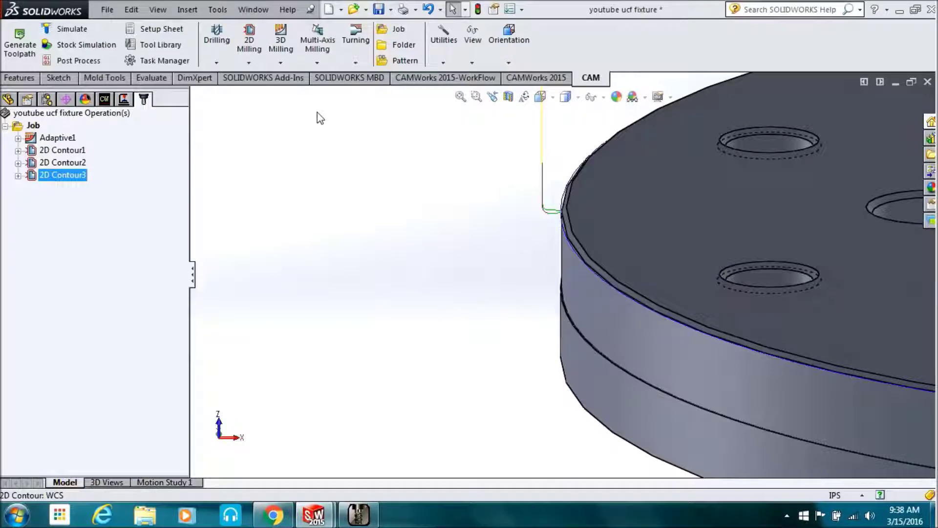
Start a Drill operation for the plate and define a new drill tool with a 0.5 in diameter
{"action": "left_click", "coordinate": [460, 96]}
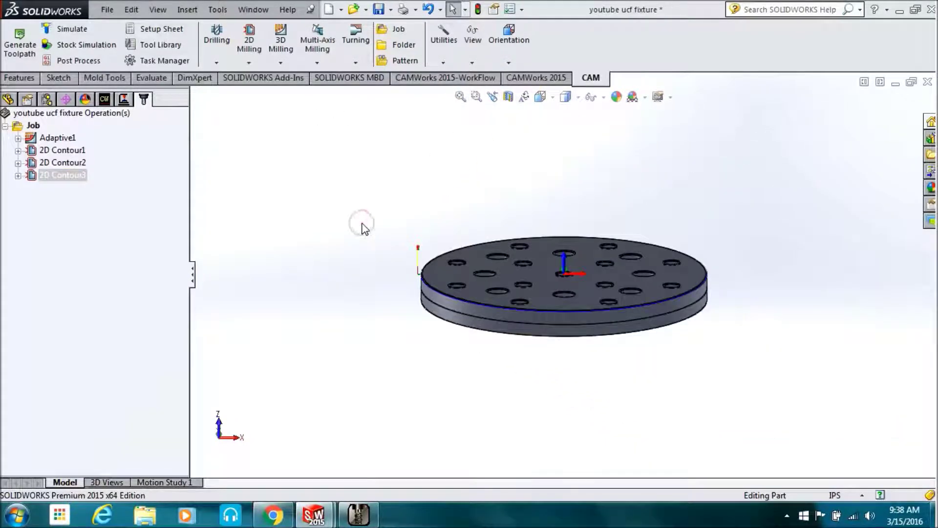
{"action": "key", "text": "Down"}
{"action": "key", "text": "Down"}
{"action": "key", "text": "Down"}
{"action": "key", "text": "Down"}
{"action": "key", "text": "Up"}
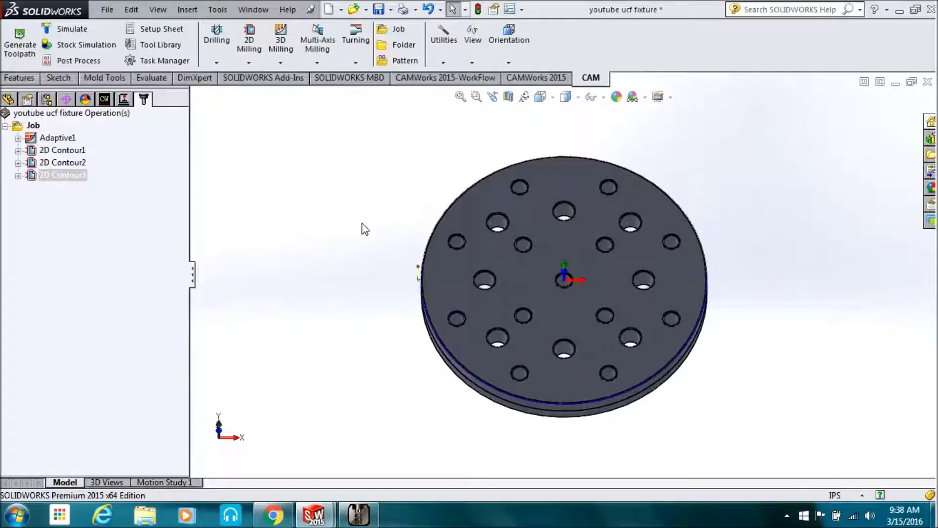
{"action": "left_click", "coordinate": [216, 62]}
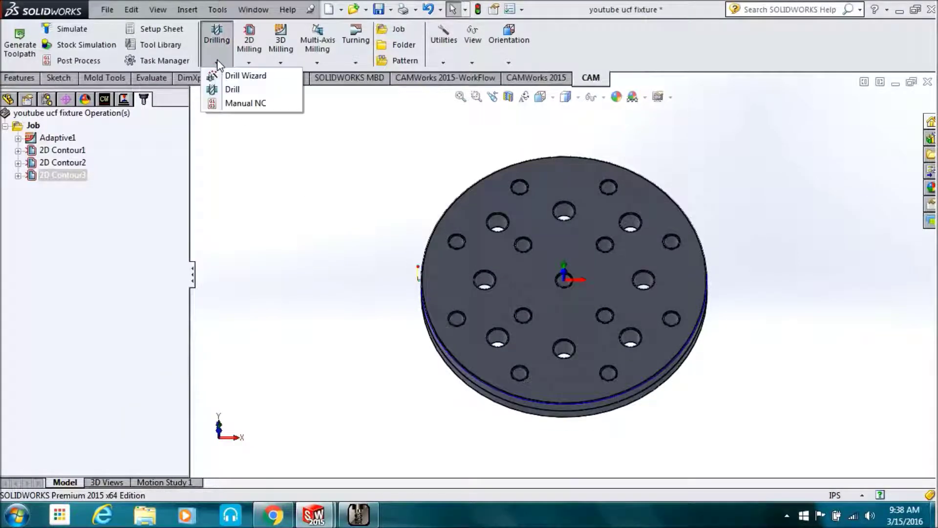
{"action": "left_click", "coordinate": [214, 90]}
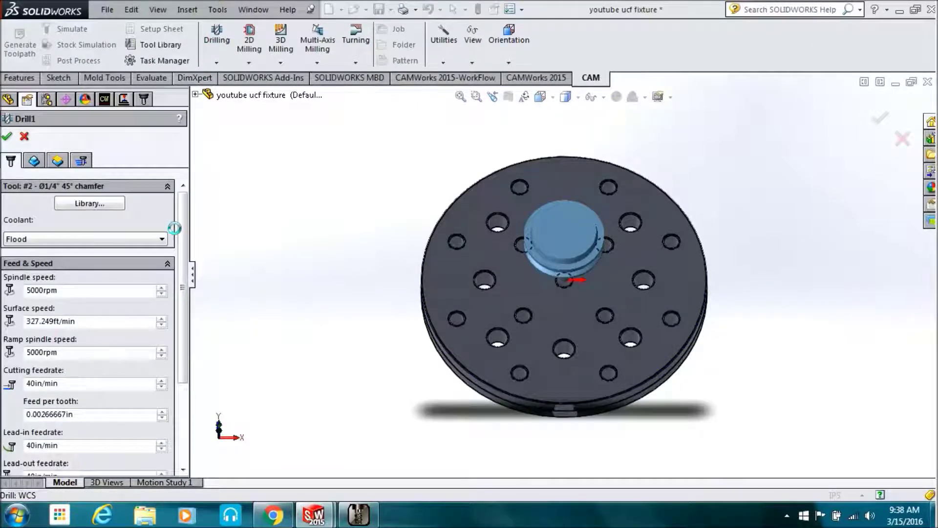
{"action": "left_click", "coordinate": [99, 205]}
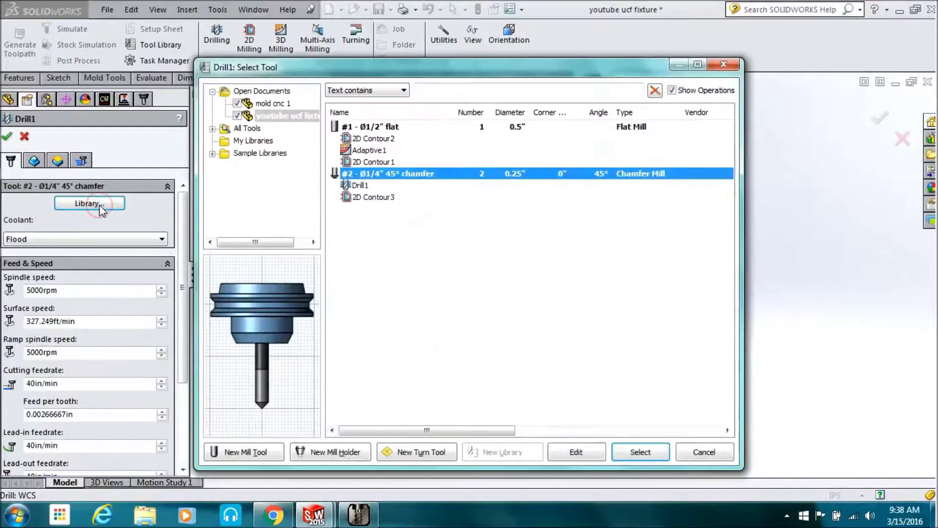
{"action": "left_click", "coordinate": [257, 458]}
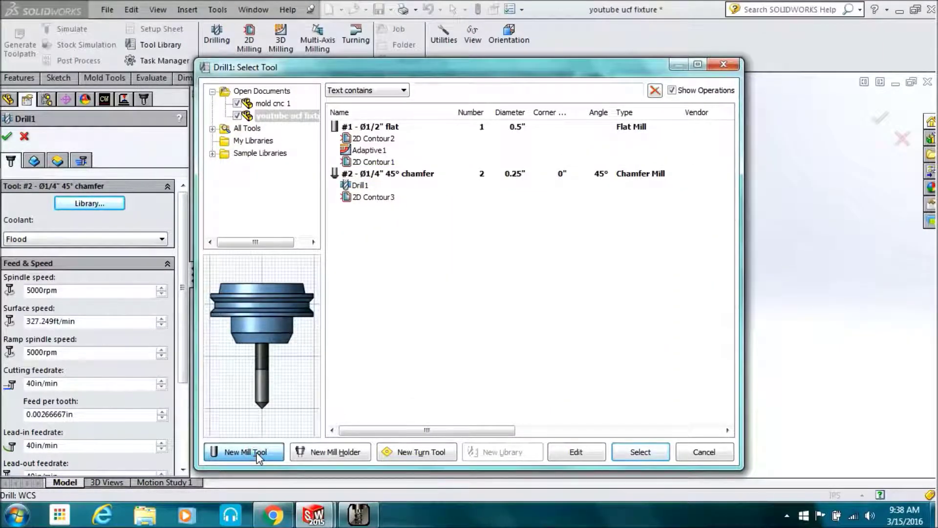
{"action": "type", "text": ".5"}
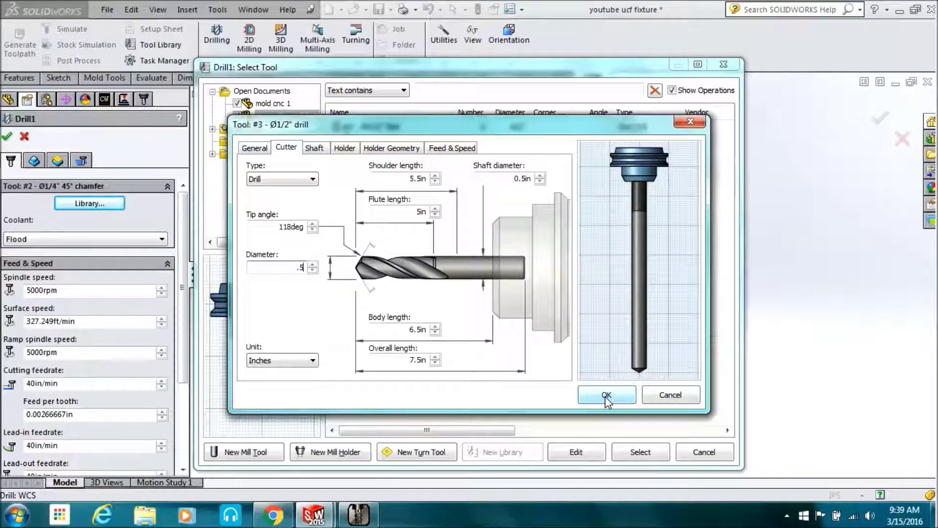
Open the new drill's feed and speed settings, then switch to HSMAdvisor and set the tool to an HSS jobber twist drill
{"action": "left_click", "coordinate": [446, 147]}
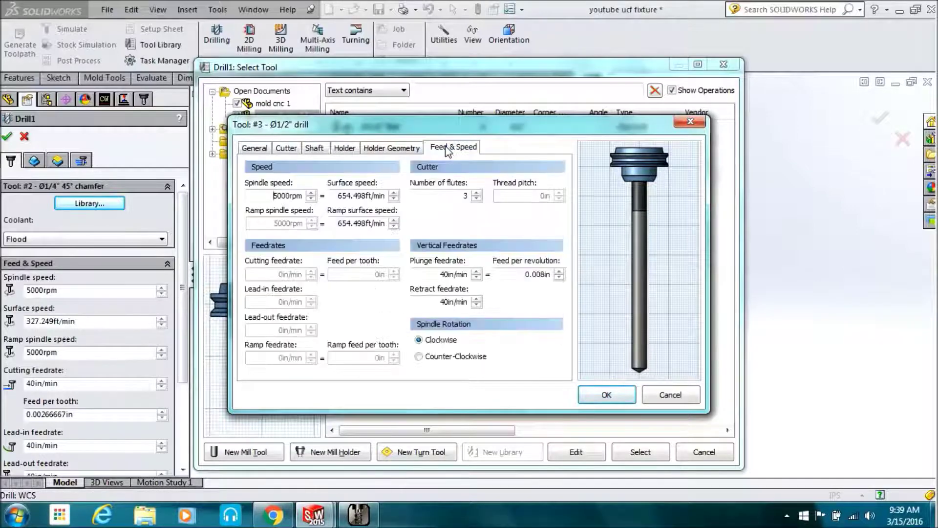
{"action": "left_click", "coordinate": [361, 521]}
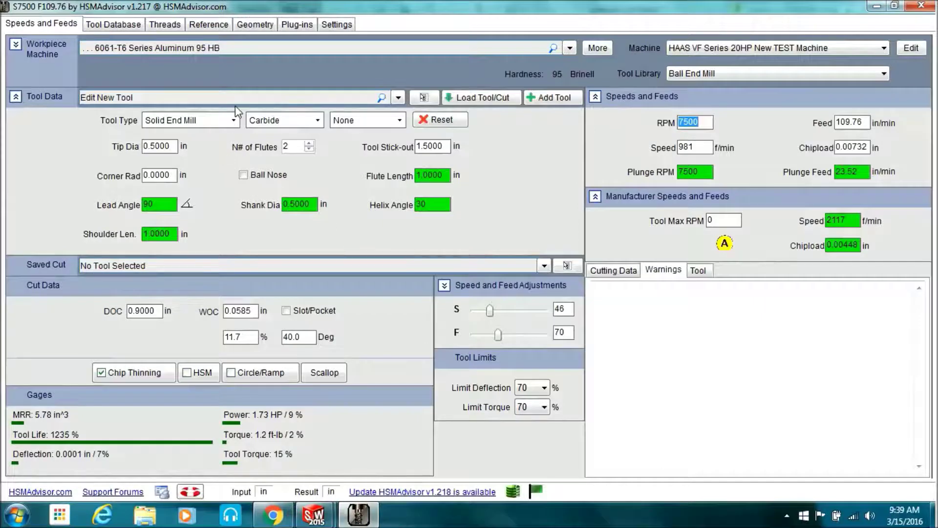
{"action": "left_click", "coordinate": [233, 121]}
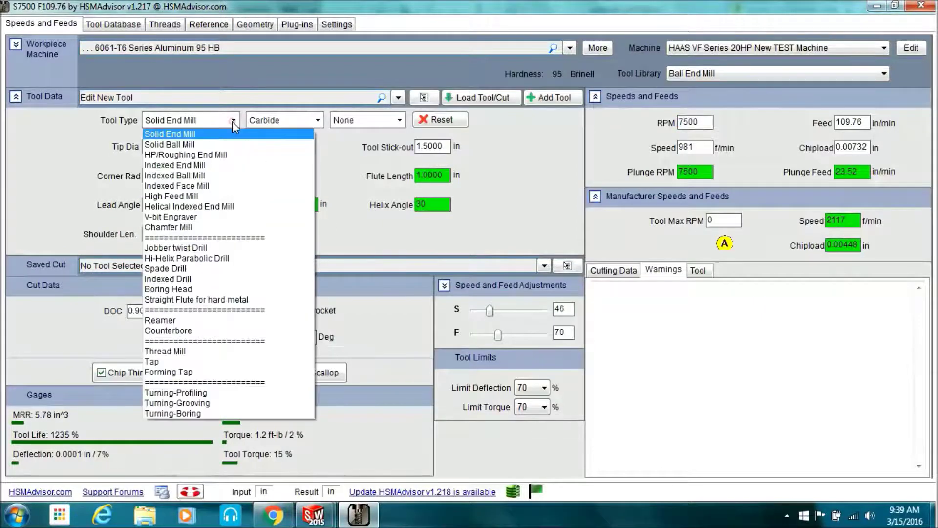
{"action": "left_click", "coordinate": [179, 248]}
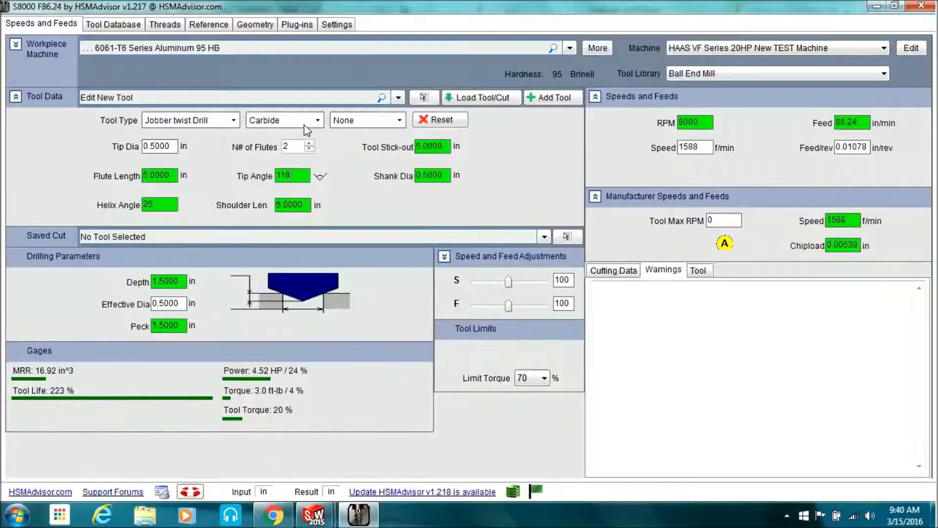
{"action": "left_click", "coordinate": [318, 121]}
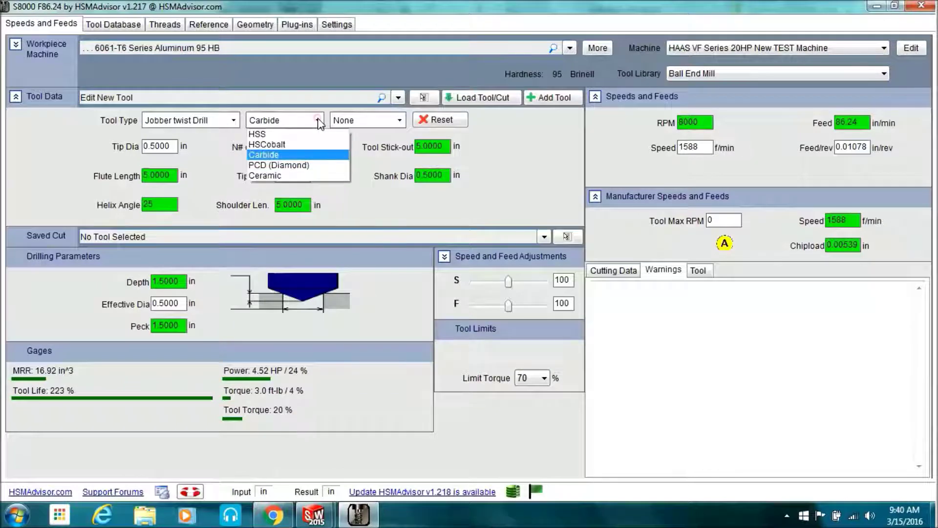
{"action": "left_click", "coordinate": [290, 133]}
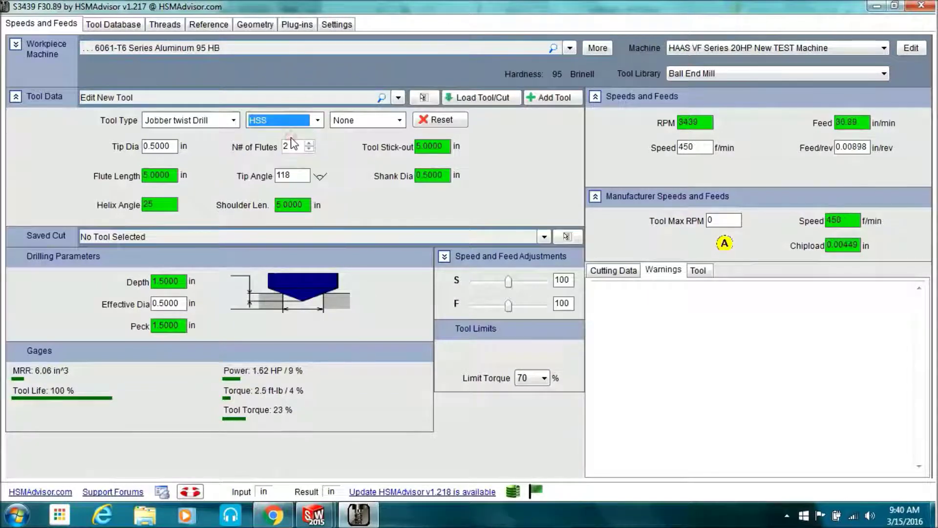
Lower the feed adjustment for the HSS jobber drill to 70 %
{"action": "left_click", "coordinate": [212, 188]}
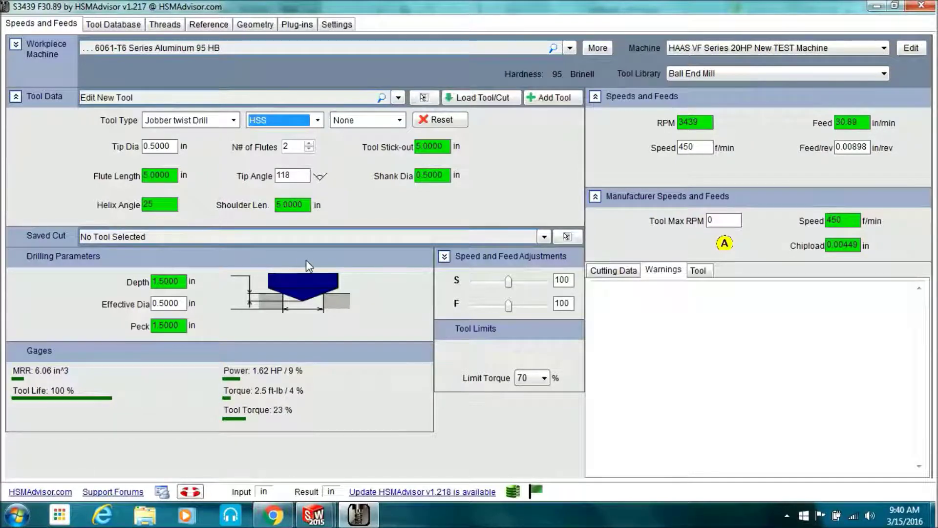
{"action": "left_click", "coordinate": [496, 306]}
{"action": "left_click", "coordinate": [496, 306]}
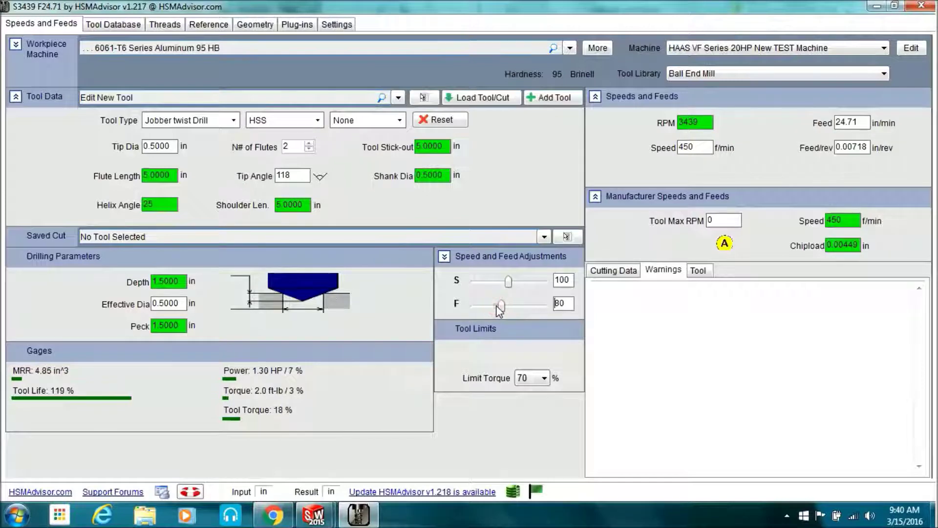
{"action": "left_click", "coordinate": [495, 306]}
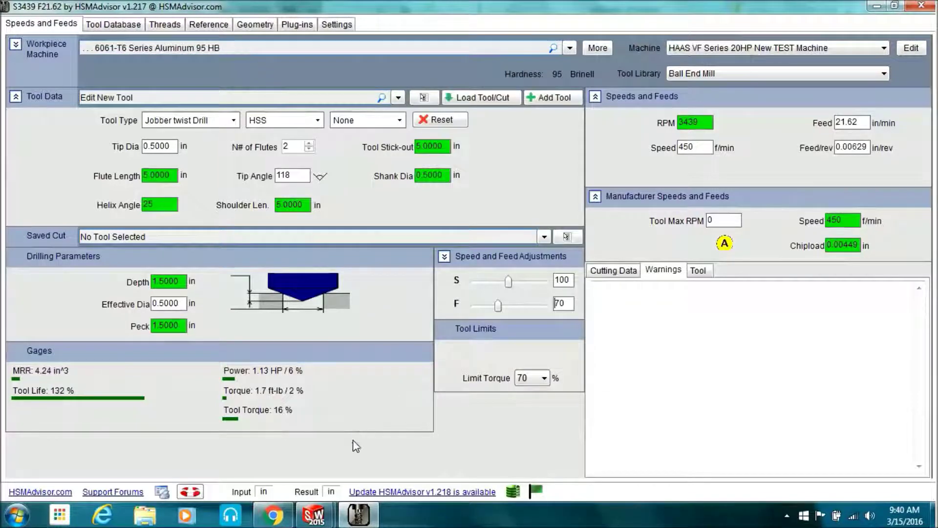
Switch back to SOLIDWORKS and set the new drill's spindle speed to 3000 rpm and its plunge feedrate to 20 in/min
{"action": "mouse_move", "coordinate": [323, 520]}
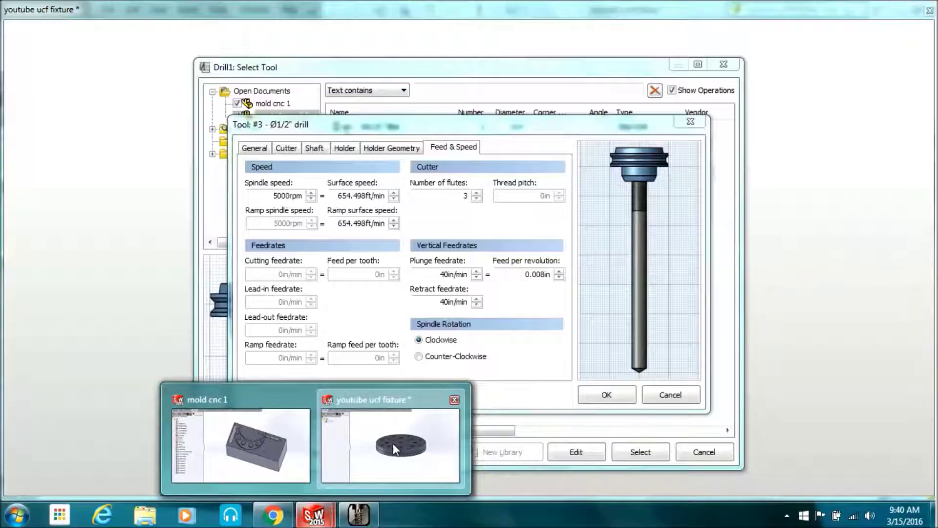
{"action": "left_click", "coordinate": [393, 443]}
{"action": "type", "text": "3000"}
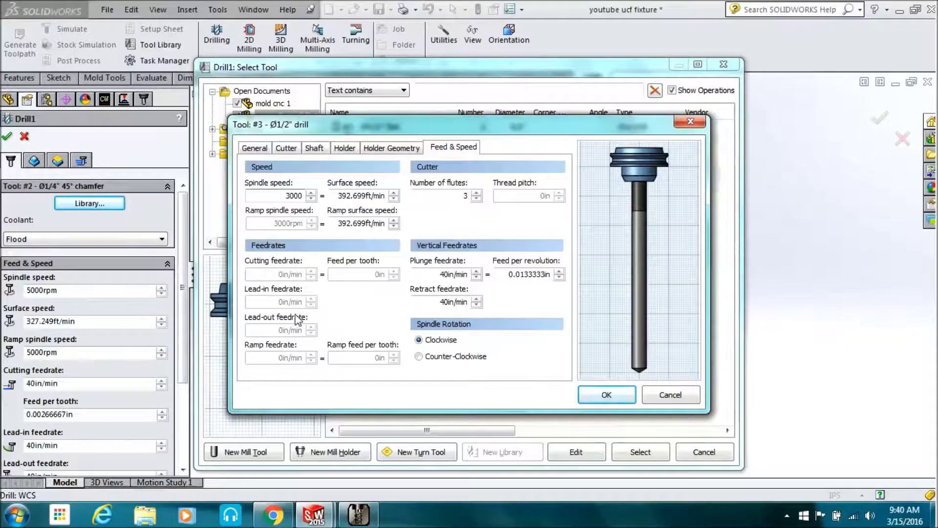
{"action": "left_click", "coordinate": [447, 274]}
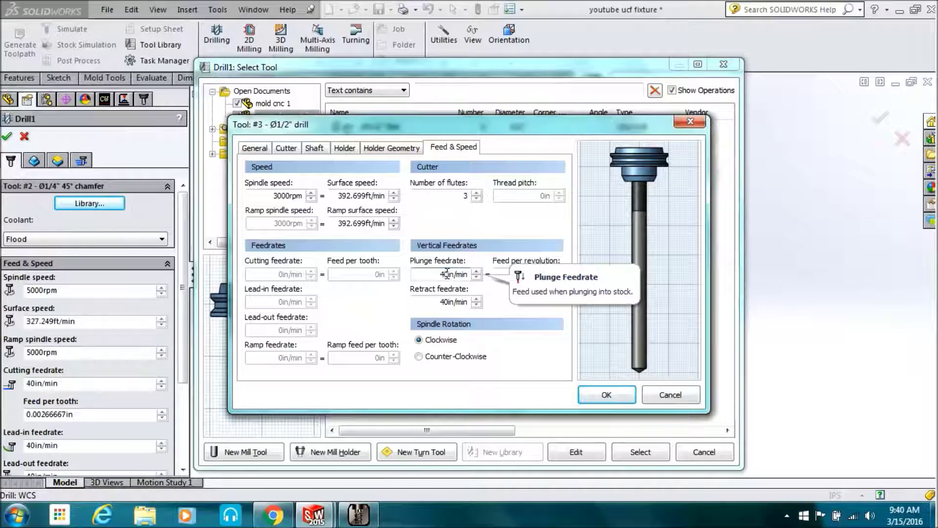
{"action": "key", "text": "BackSpace"}
{"action": "type", "text": "2"}
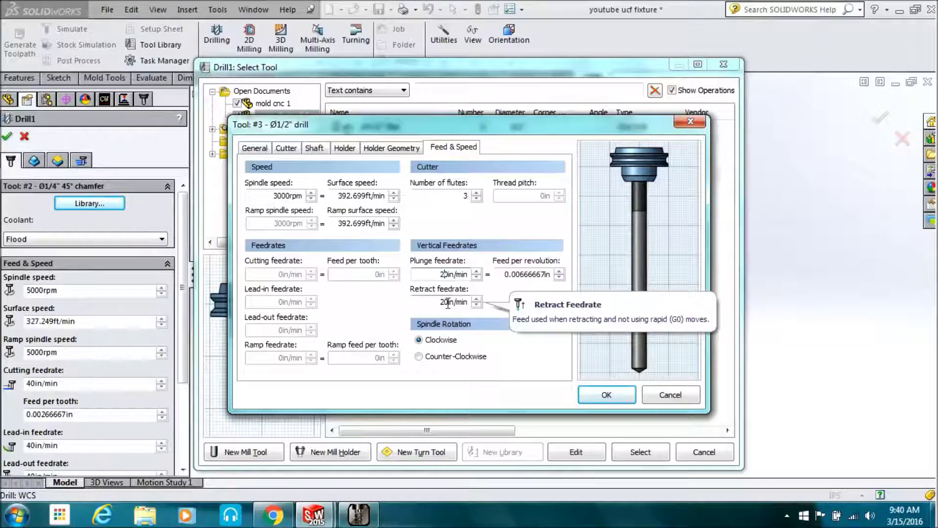
Set the drill's retract feedrate to 60 in/min, then accept the tool and assign it to the Drill operation
{"action": "double_click", "coordinate": [448, 302]}
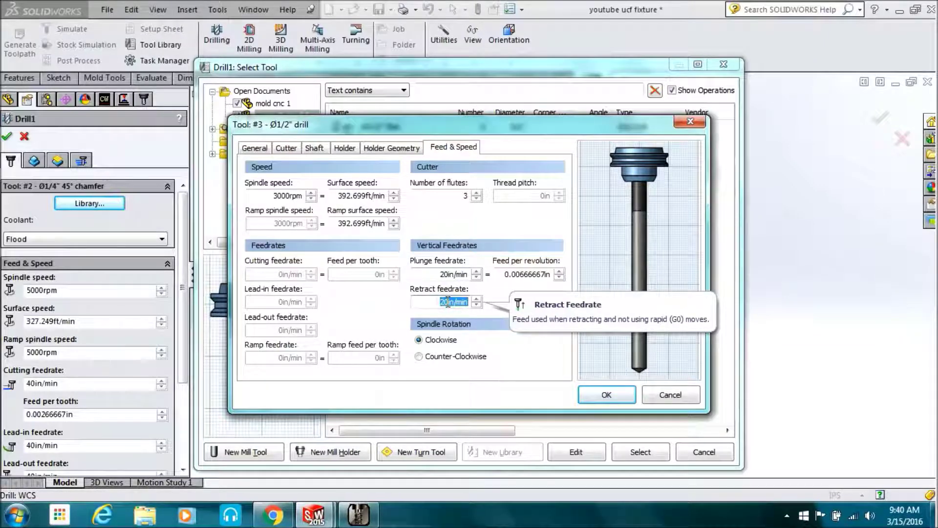
{"action": "type", "text": "60"}
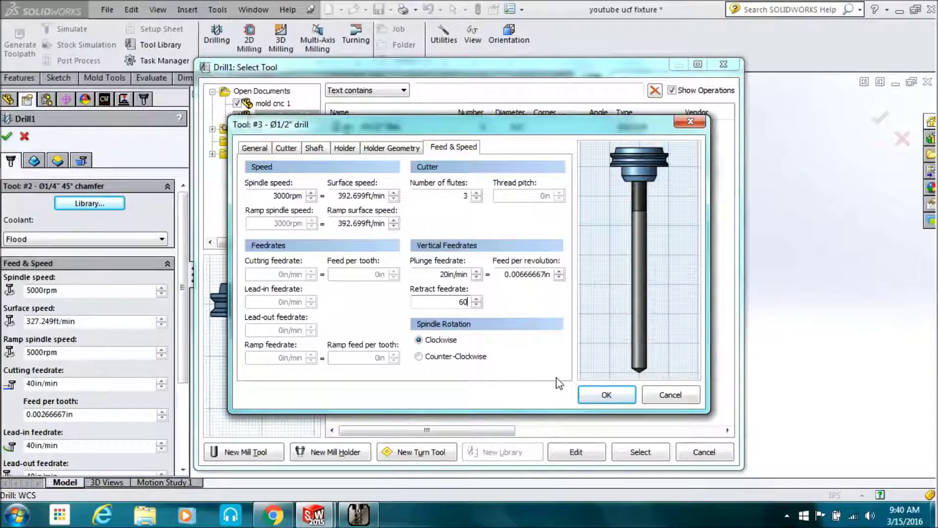
{"action": "left_click", "coordinate": [605, 396]}
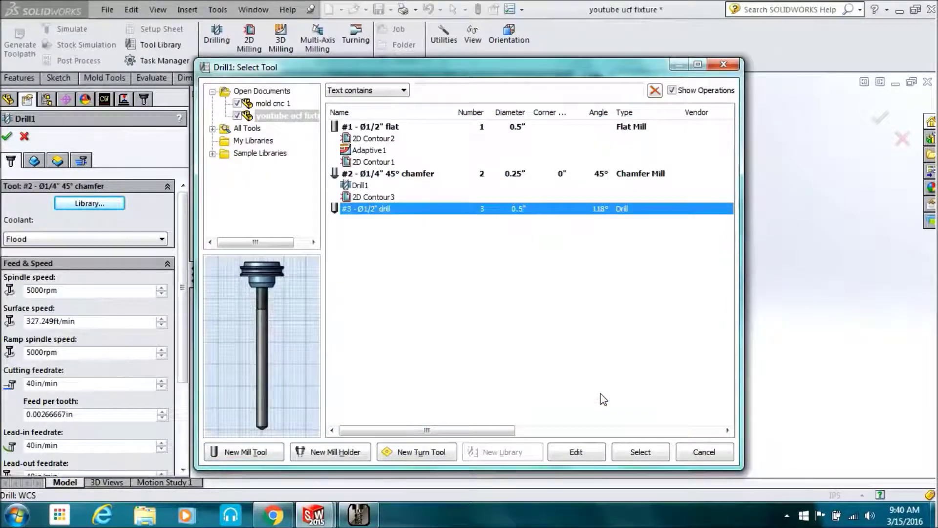
{"action": "left_click", "coordinate": [633, 454]}
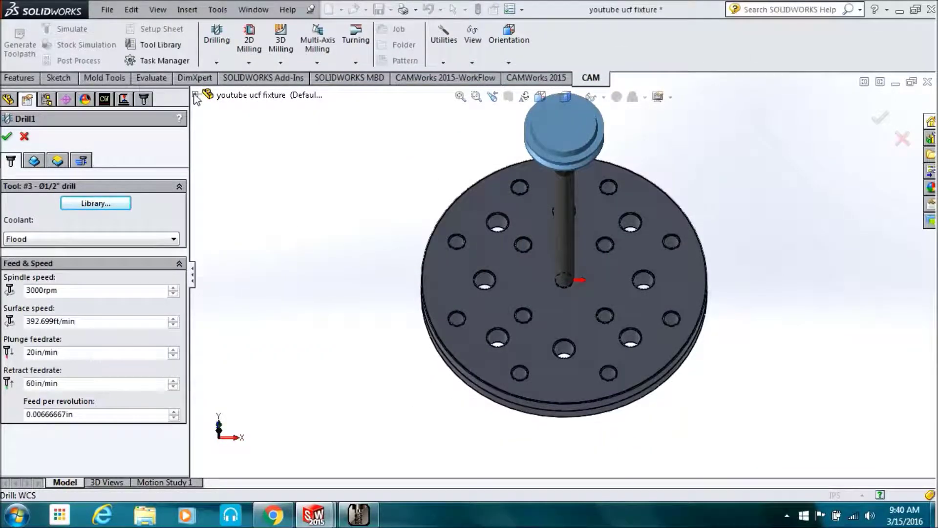
Choose the 1/2 (0.5) Diameter Hole1 feature as the holes to drill
{"action": "left_click", "coordinate": [33, 161]}
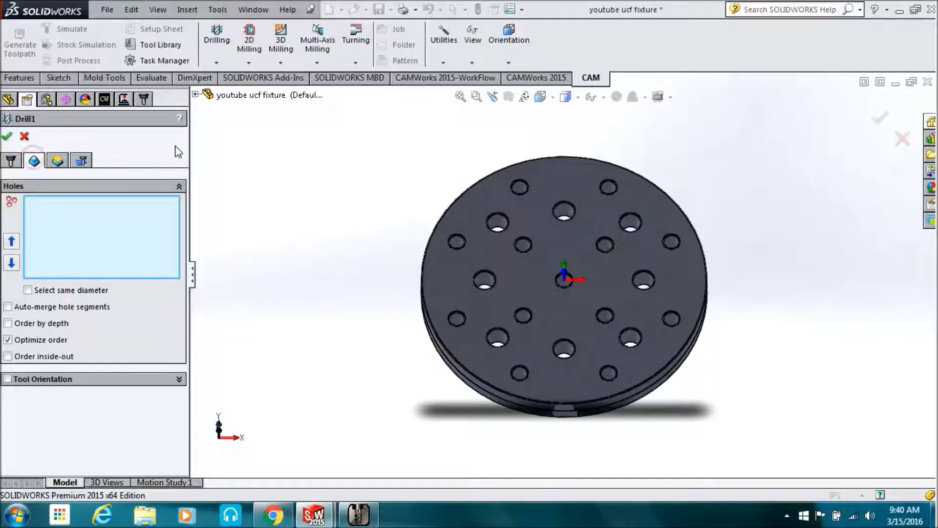
{"action": "left_click", "coordinate": [196, 95]}
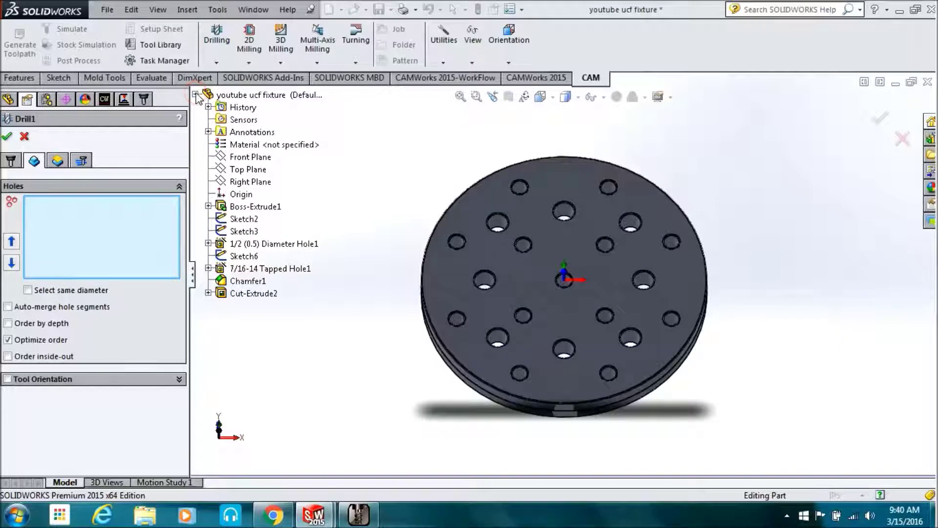
{"action": "left_click", "coordinate": [238, 245]}
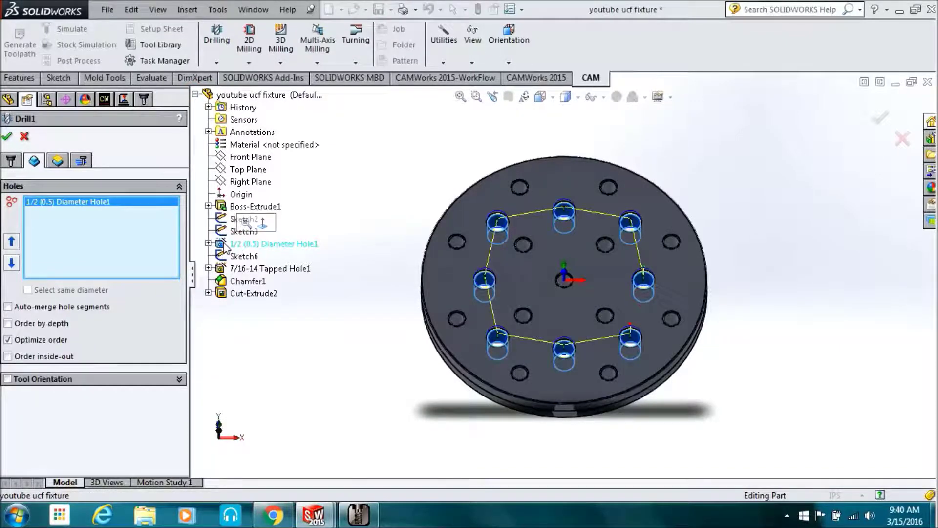
Define the drilling bottom height from the plate's underside face with a 0.2 in offset and accept the operation
{"action": "left_click", "coordinate": [58, 160]}
{"action": "left_click", "coordinate": [311, 352]}
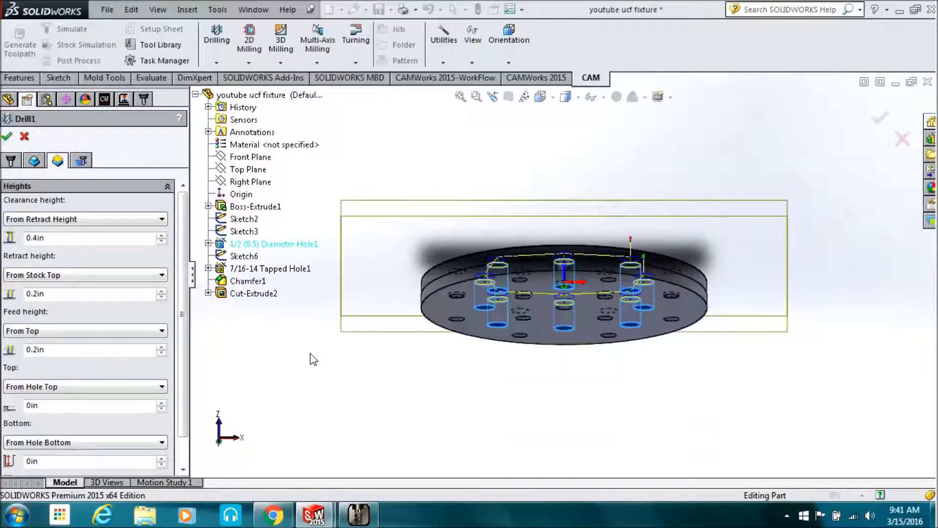
{"action": "left_click", "coordinate": [149, 441]}
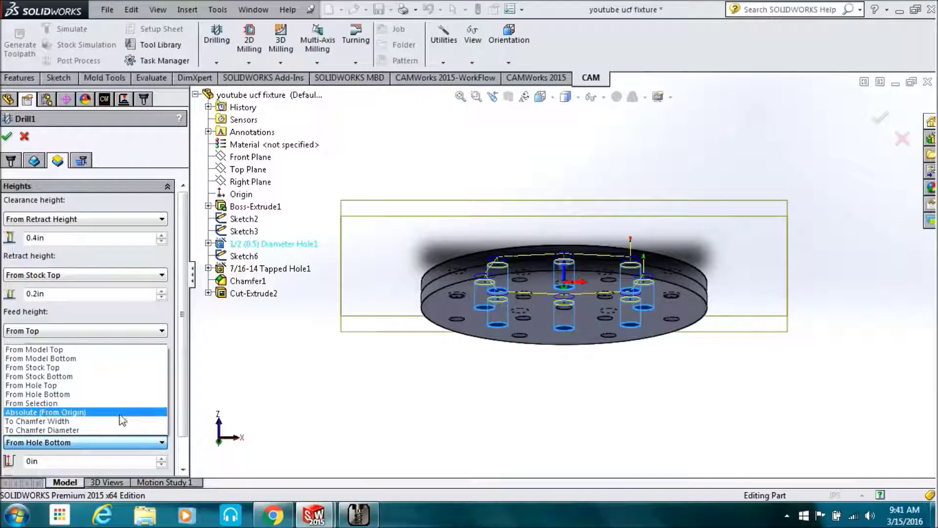
{"action": "left_click", "coordinate": [117, 403]}
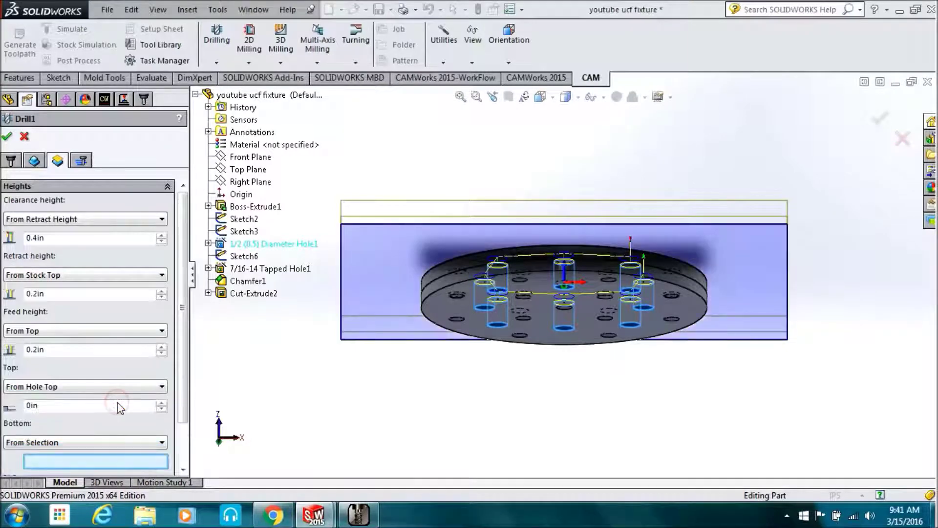
{"action": "left_click", "coordinate": [444, 311]}
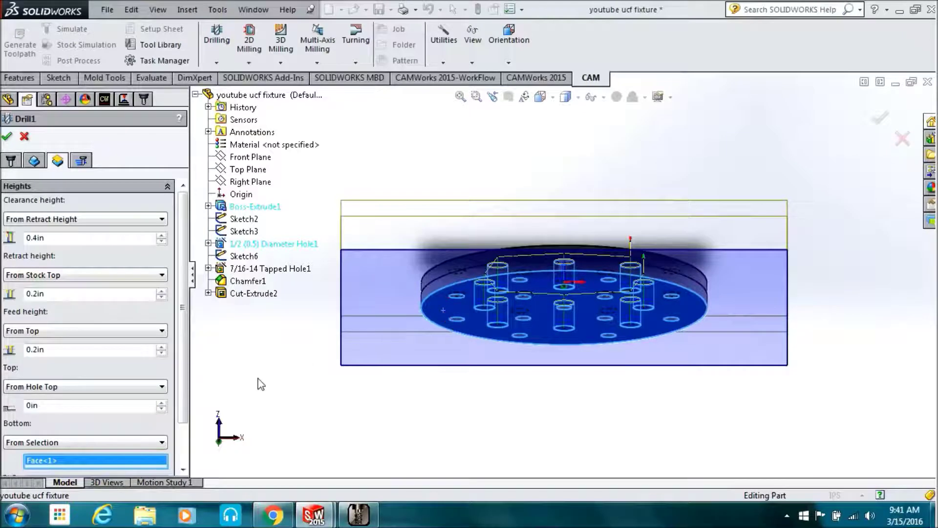
{"action": "left_click", "coordinate": [183, 445]}
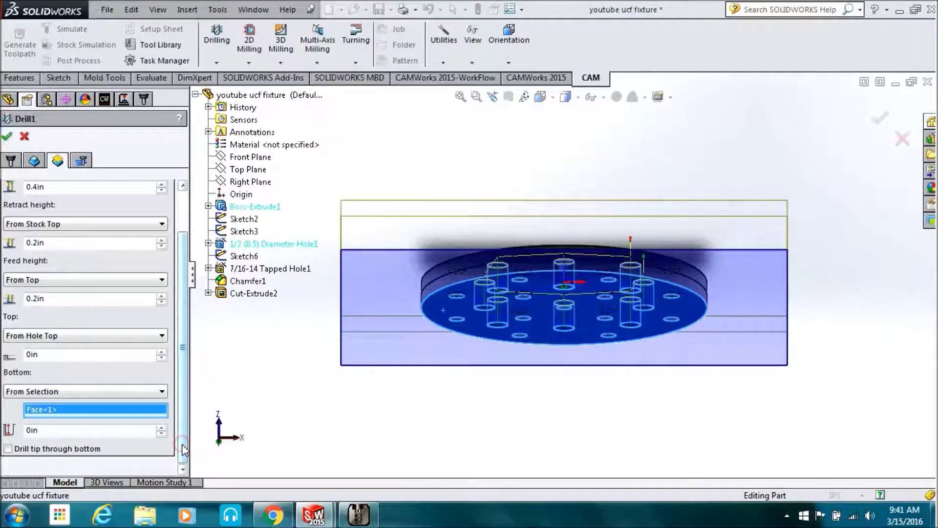
{"action": "double_click", "coordinate": [116, 431]}
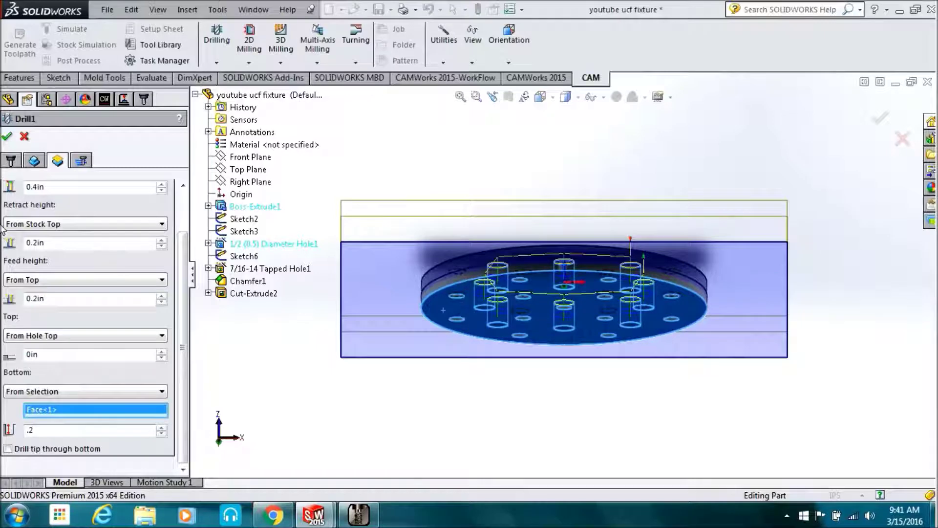
{"action": "left_click", "coordinate": [8, 138]}
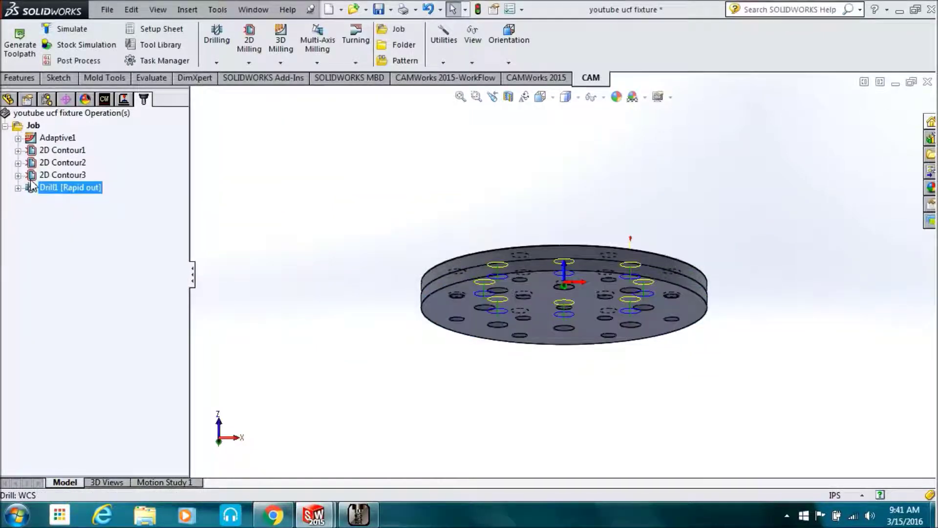
Edit the drill operation to use the Chip breaking - partial retract cycle and accept the change
{"action": "right_click", "coordinate": [32, 191]}
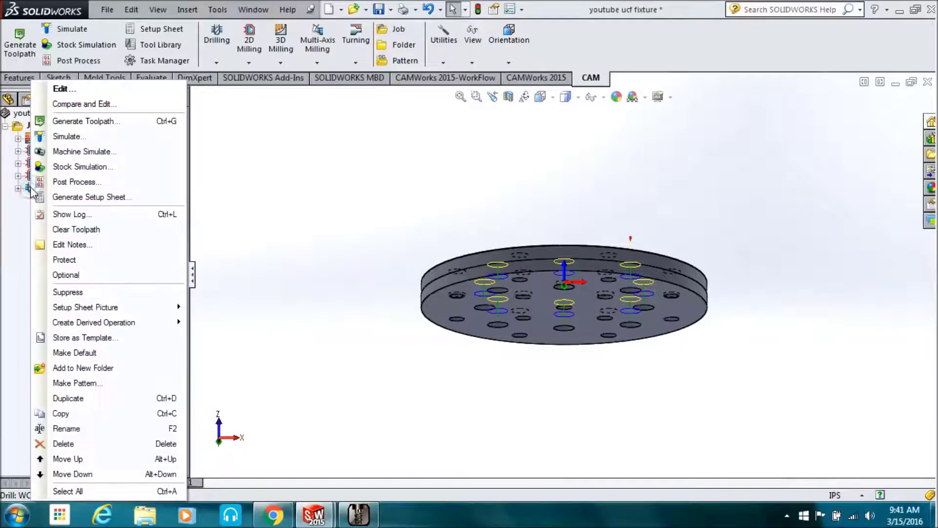
{"action": "left_click", "coordinate": [67, 94]}
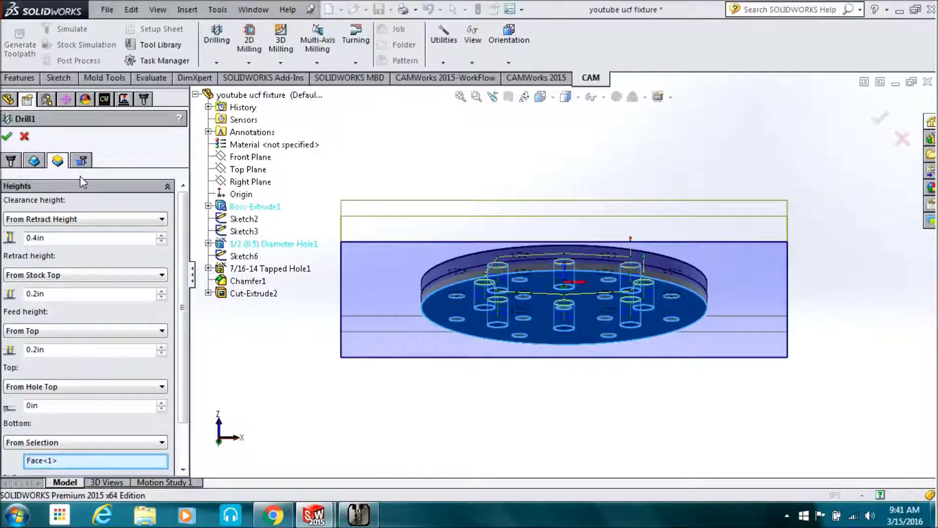
{"action": "left_click", "coordinate": [81, 160]}
{"action": "left_click", "coordinate": [125, 203]}
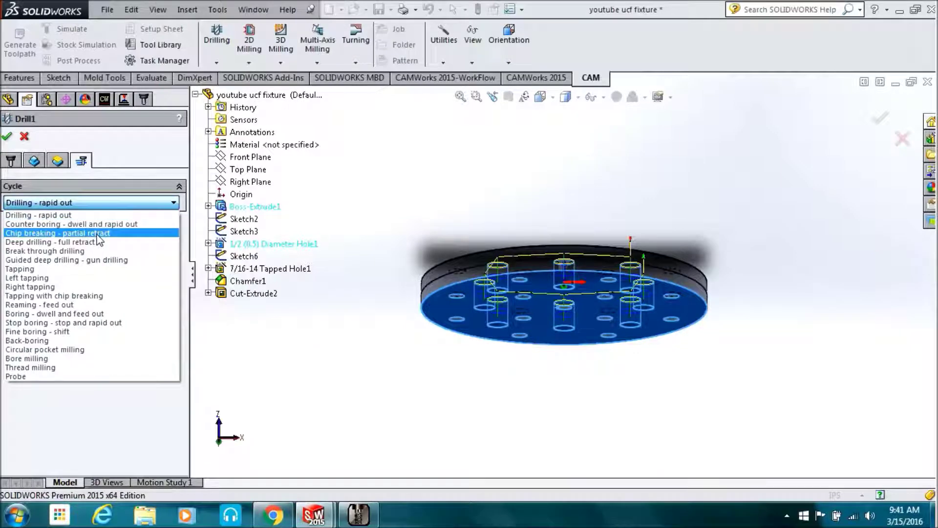
{"action": "left_click", "coordinate": [97, 233]}
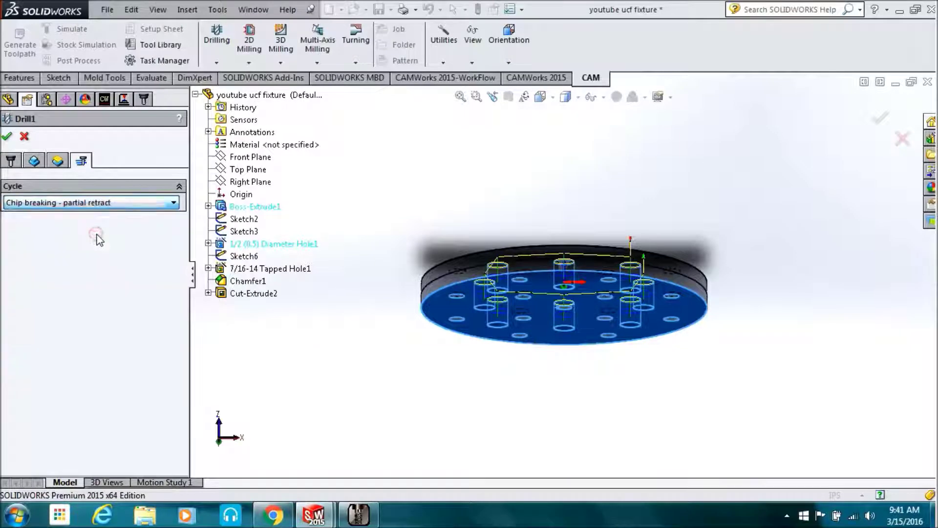
{"action": "left_click", "coordinate": [7, 139]}
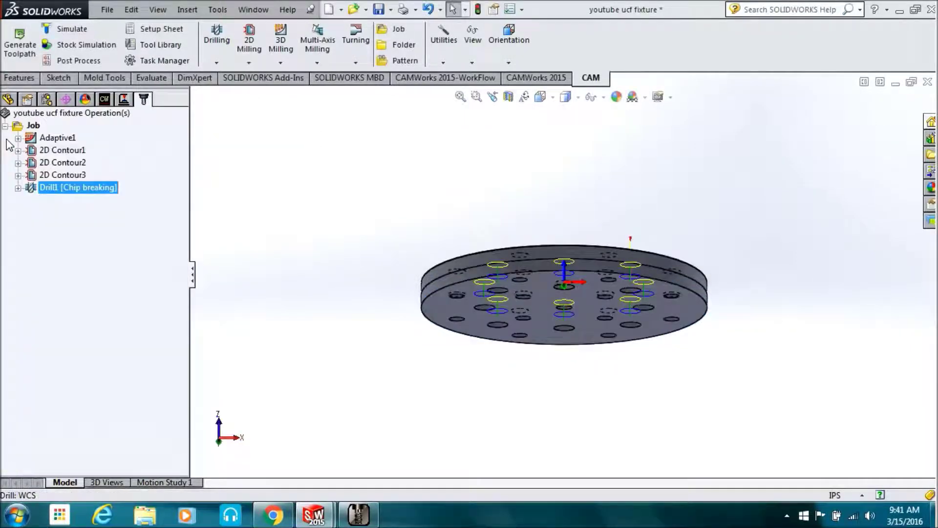
Simulate the drill toolpath in a side view of the plate at a faster playback speed, then close the simulation
{"action": "left_click", "coordinate": [286, 229]}
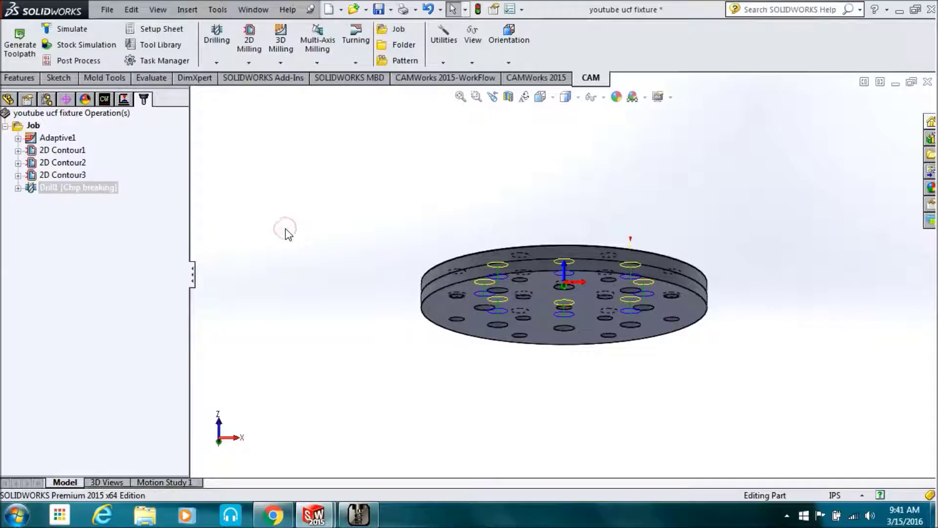
{"action": "key", "text": "Down"}
{"action": "key", "text": "Down"}
{"action": "key", "text": "Up"}
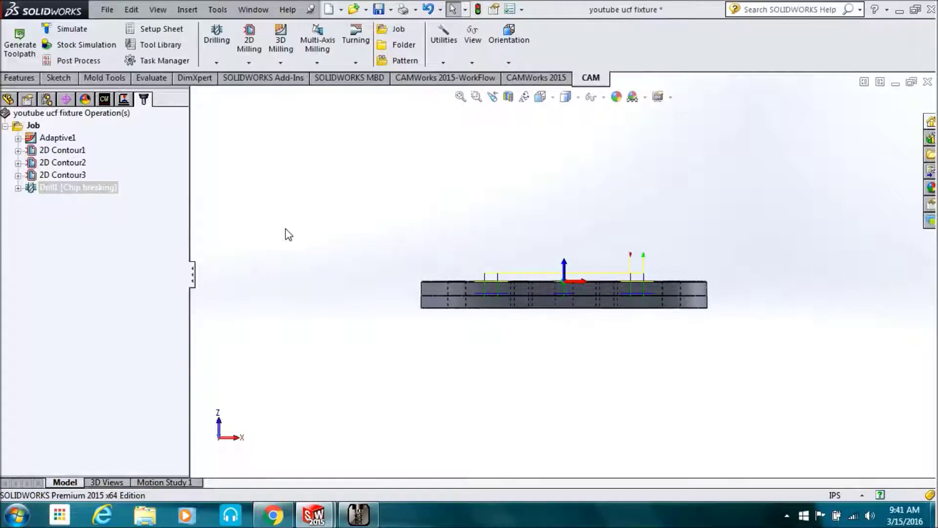
{"action": "left_click", "coordinate": [30, 188]}
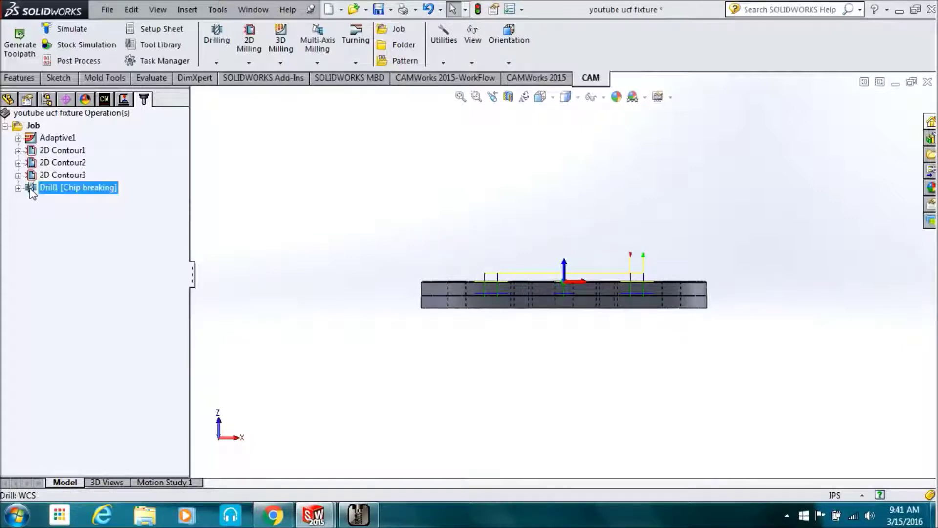
{"action": "right_click", "coordinate": [31, 190]}
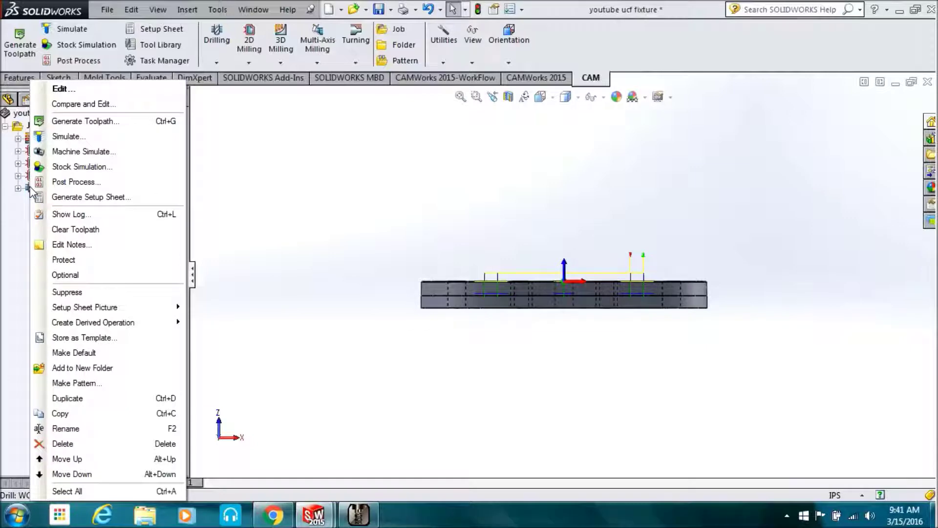
{"action": "left_click", "coordinate": [67, 137]}
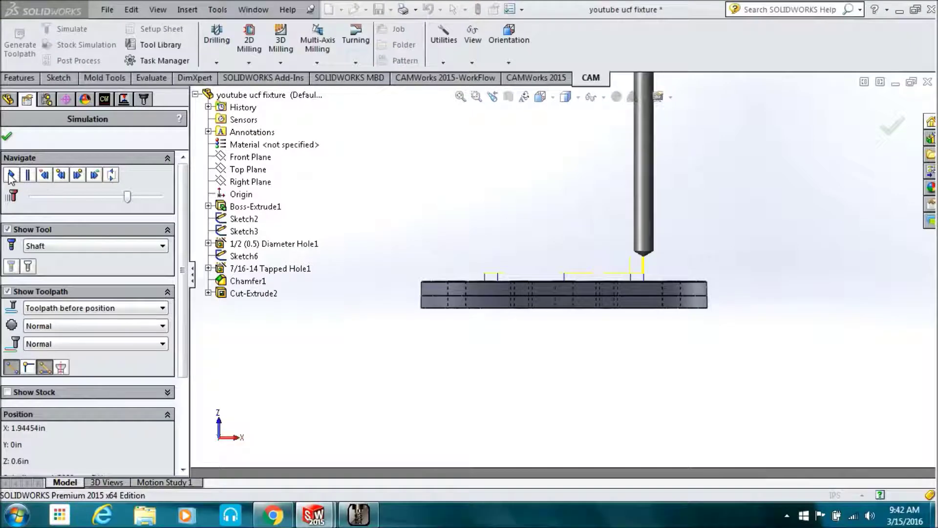
{"action": "left_click", "coordinate": [11, 175]}
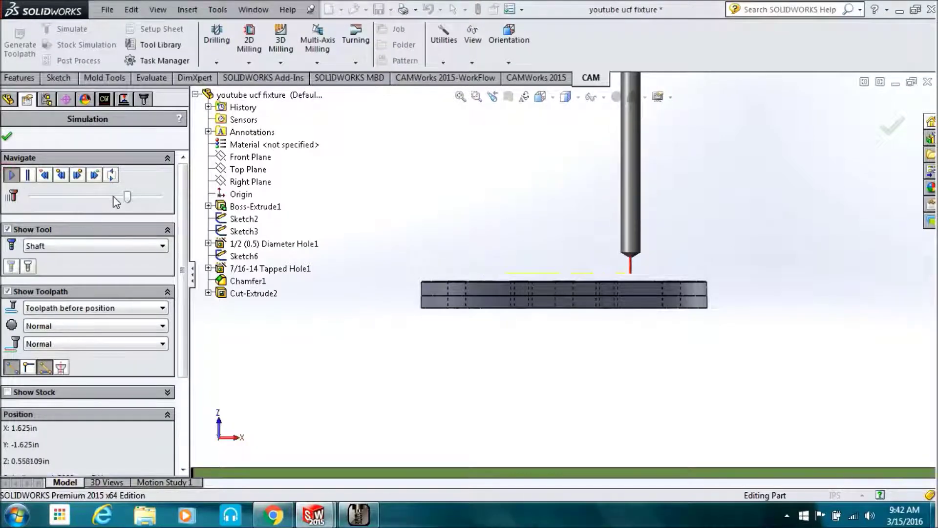
{"action": "left_click", "coordinate": [136, 195]}
{"action": "left_click", "coordinate": [146, 197]}
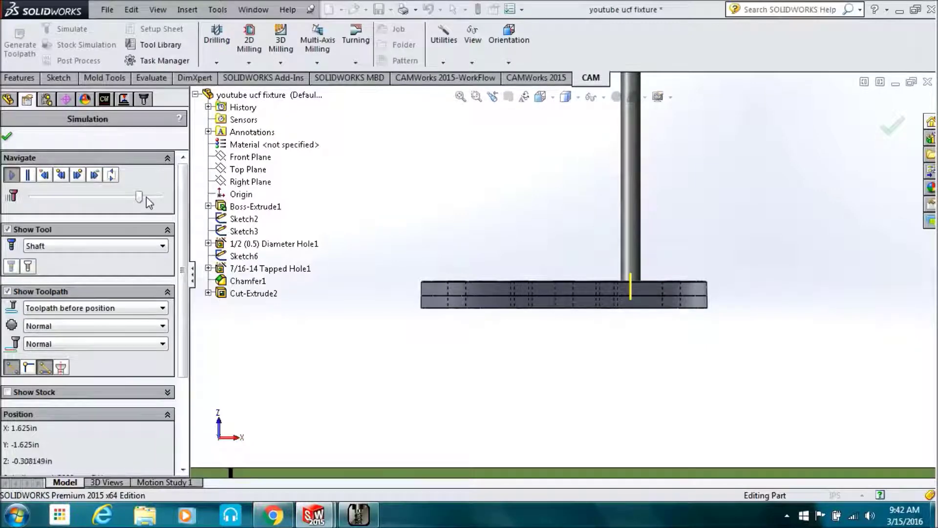
{"action": "left_click", "coordinate": [7, 138]}
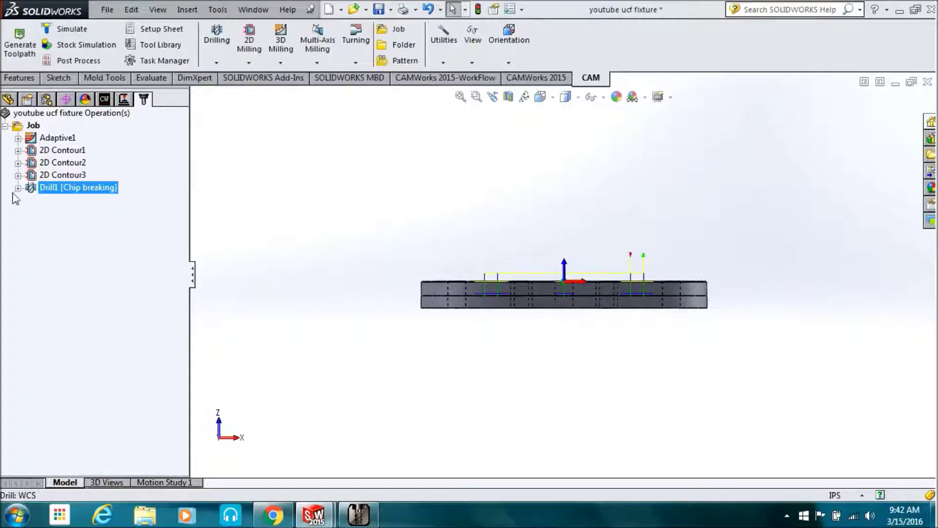
Edit the existing chip-breaking drill operation to use a -0.2 in bottom offset from the selected underside face and accept it
{"action": "right_click", "coordinate": [35, 192]}
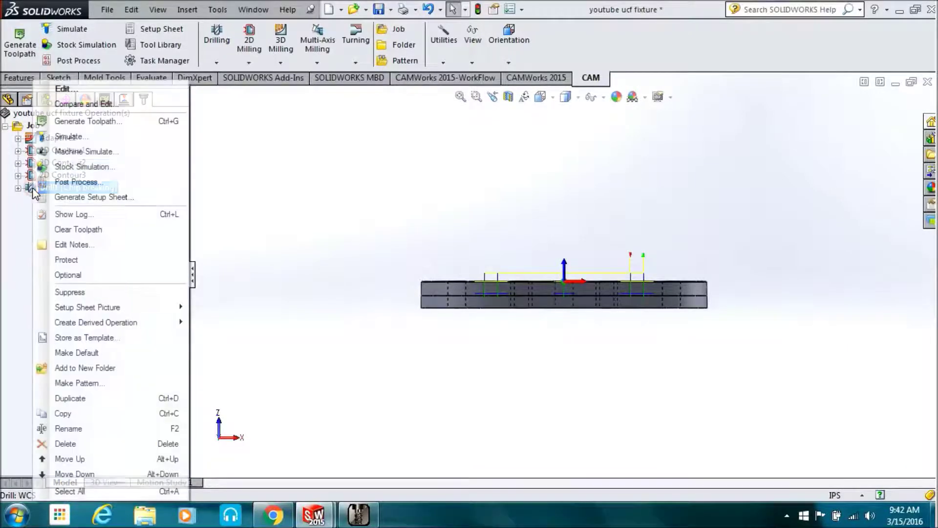
{"action": "left_click", "coordinate": [68, 89]}
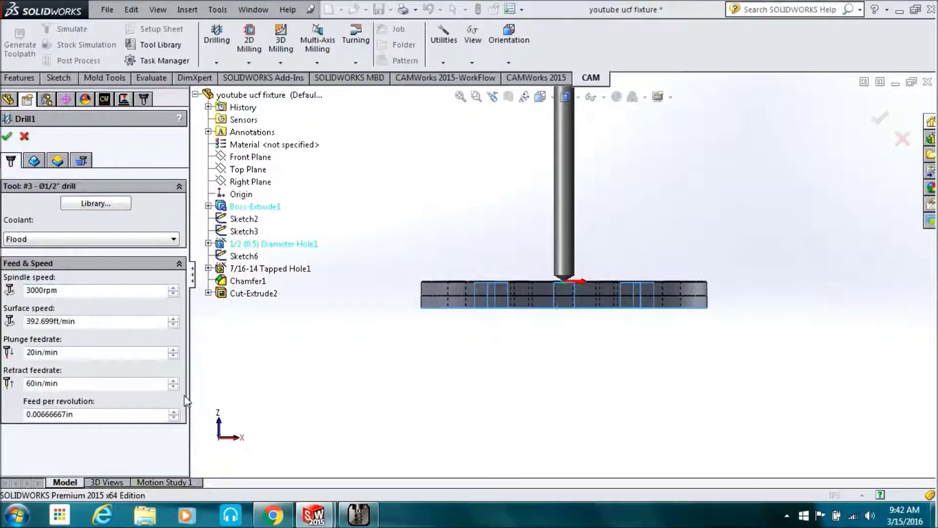
{"action": "left_click", "coordinate": [57, 160]}
{"action": "scroll", "coordinate": [183, 446], "scroll_direction": "down", "scroll_amount": 2}
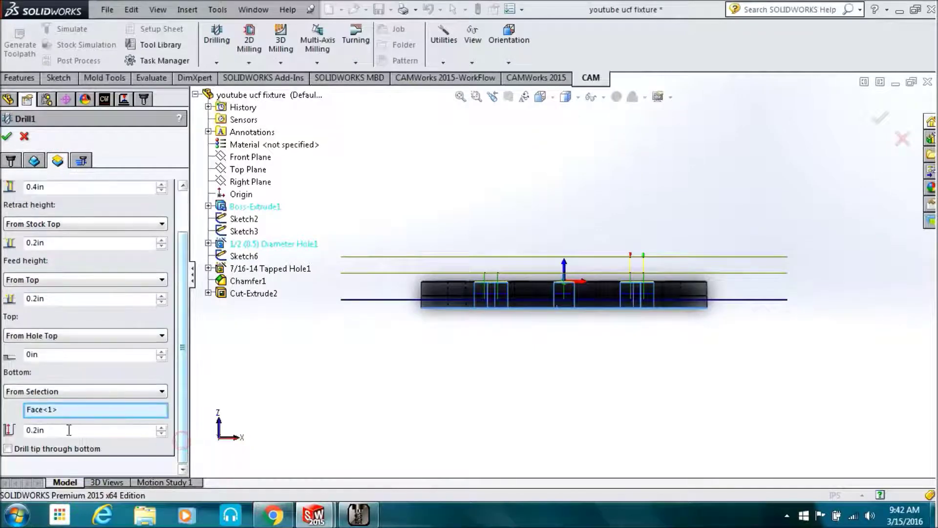
{"action": "left_click", "coordinate": [27, 429]}
{"action": "type", "text": "-"}
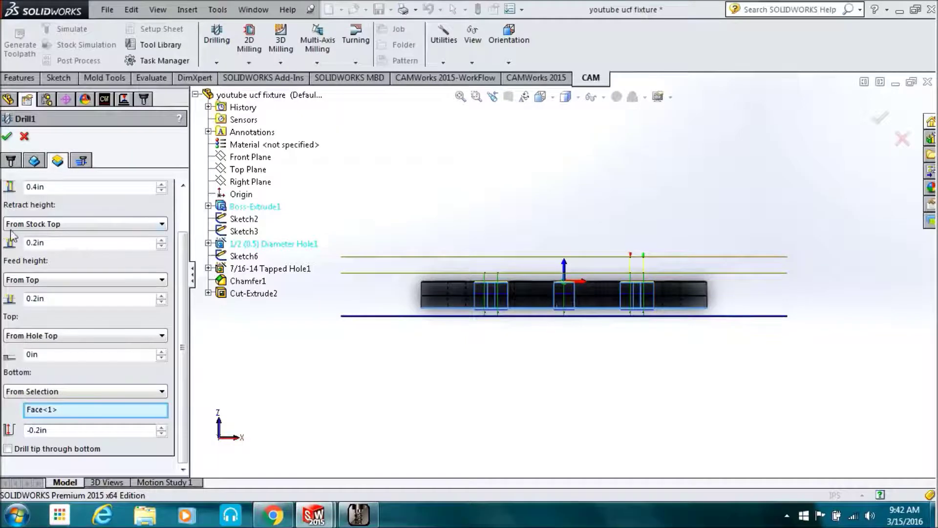
{"action": "left_click", "coordinate": [7, 139]}
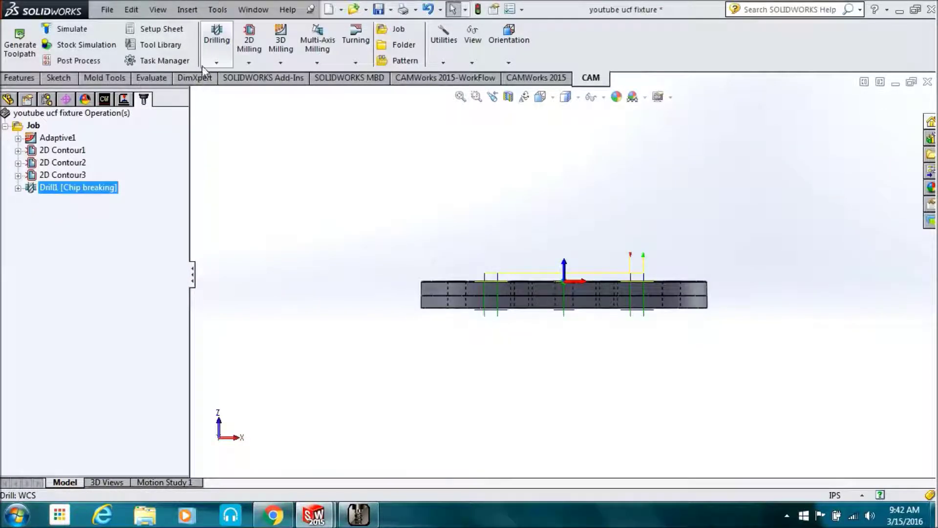
Create a second drill operation and start a new mill tool for it, a drill with a 90-degree tip angle
{"action": "left_click", "coordinate": [220, 58]}
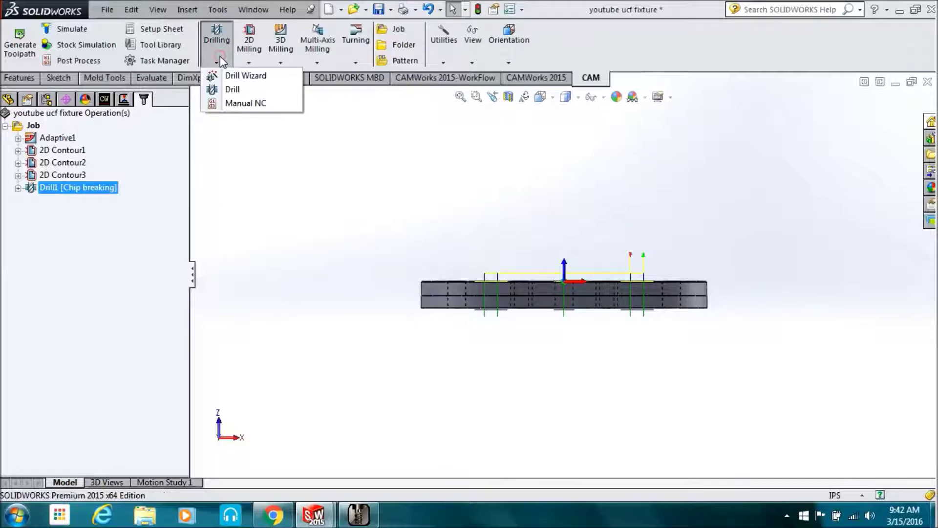
{"action": "left_click", "coordinate": [219, 94]}
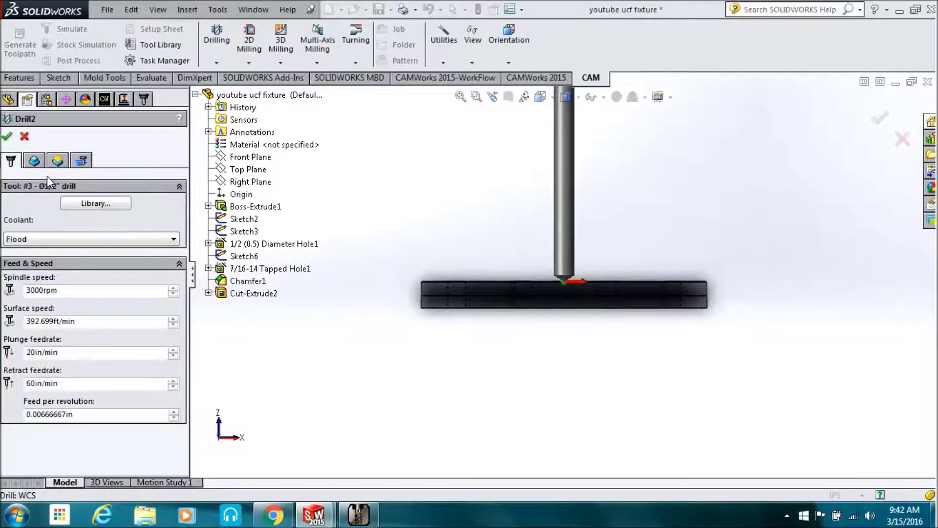
{"action": "left_click", "coordinate": [82, 204]}
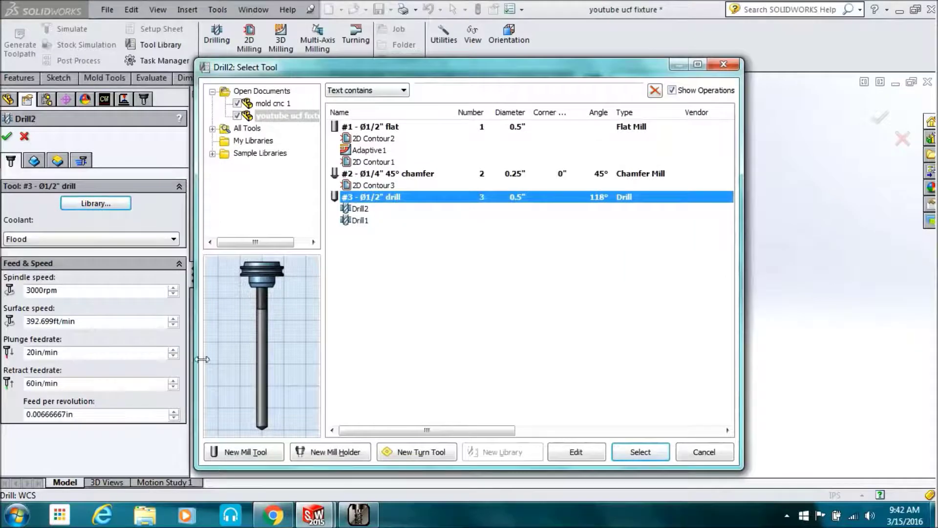
{"action": "left_click", "coordinate": [247, 460]}
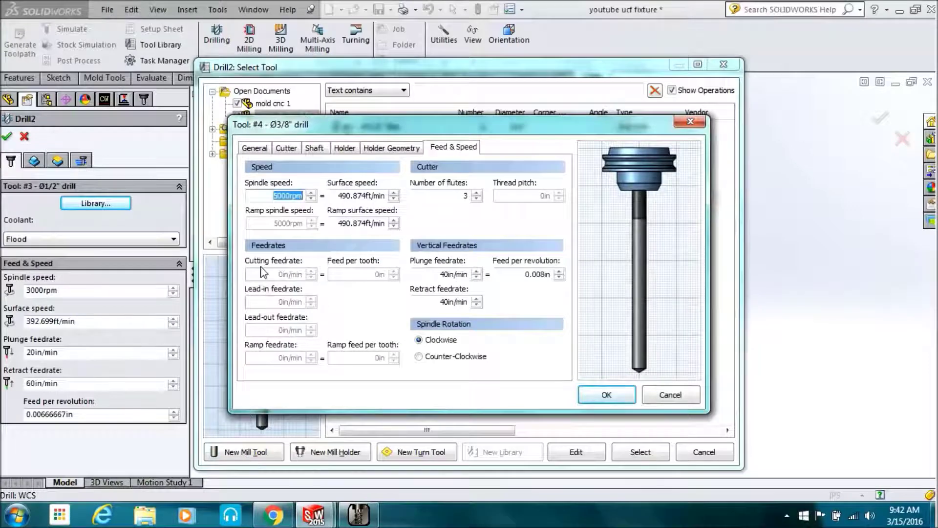
{"action": "left_click", "coordinate": [286, 148]}
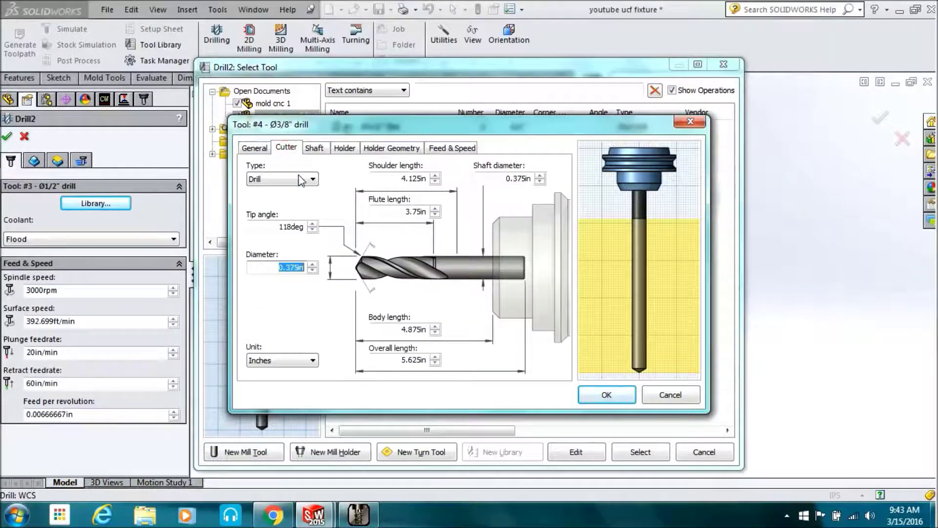
{"action": "left_click", "coordinate": [294, 224]}
{"action": "double_click", "coordinate": [293, 224]}
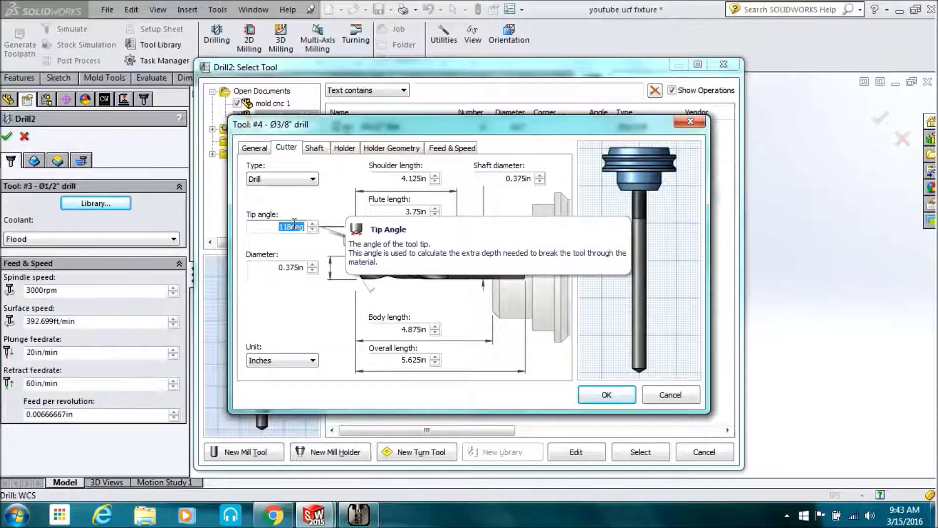
{"action": "type", "text": "90"}
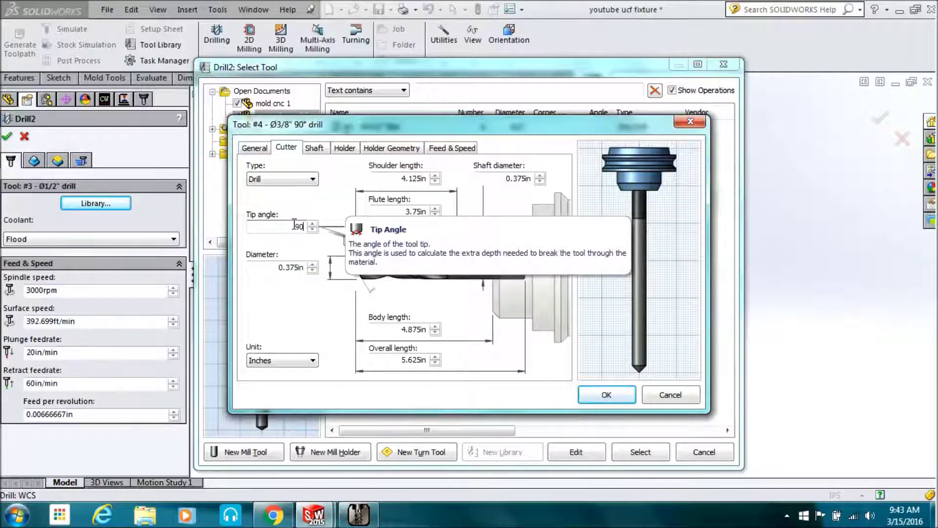
Set the new drill's diameter to 0.625 in, save the tool and select it for the operation
{"action": "double_click", "coordinate": [301, 267]}
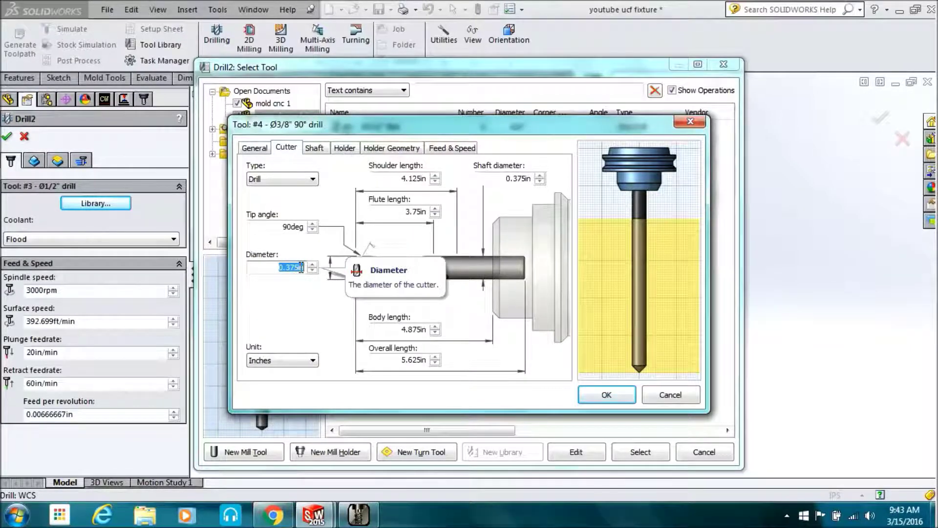
{"action": "type", "text": "0.6"}
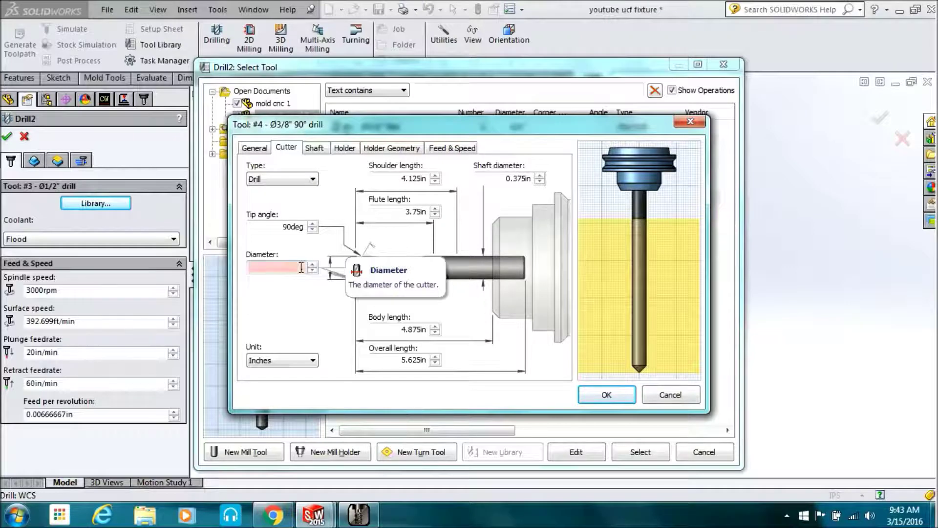
{"action": "type", "text": ".625"}
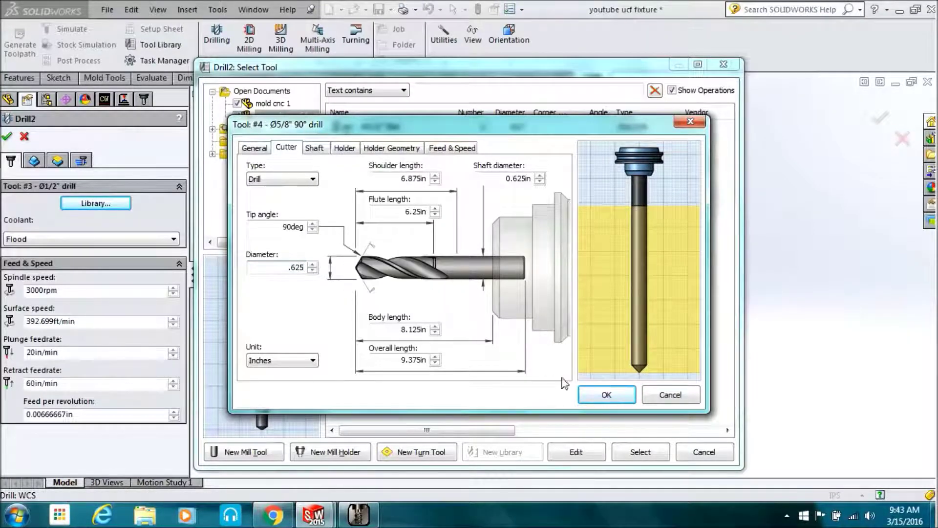
{"action": "left_click", "coordinate": [597, 397]}
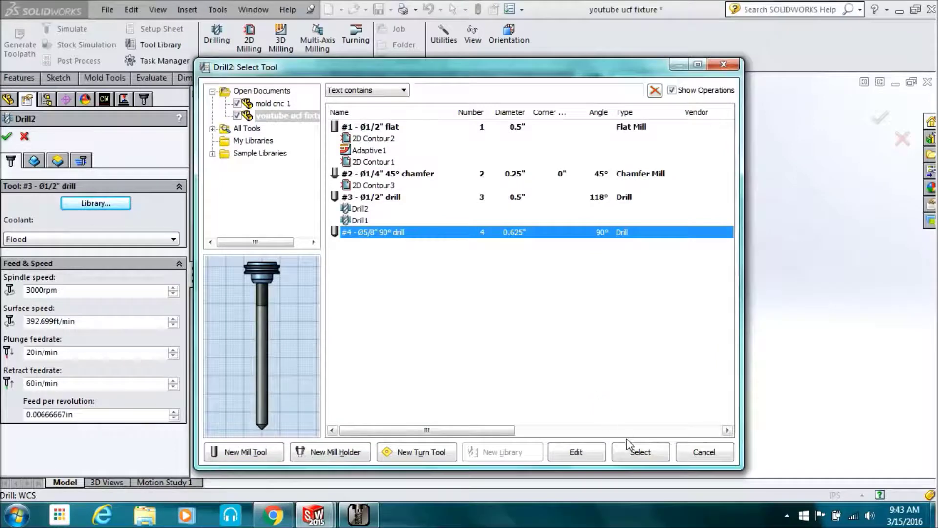
{"action": "left_click", "coordinate": [634, 451]}
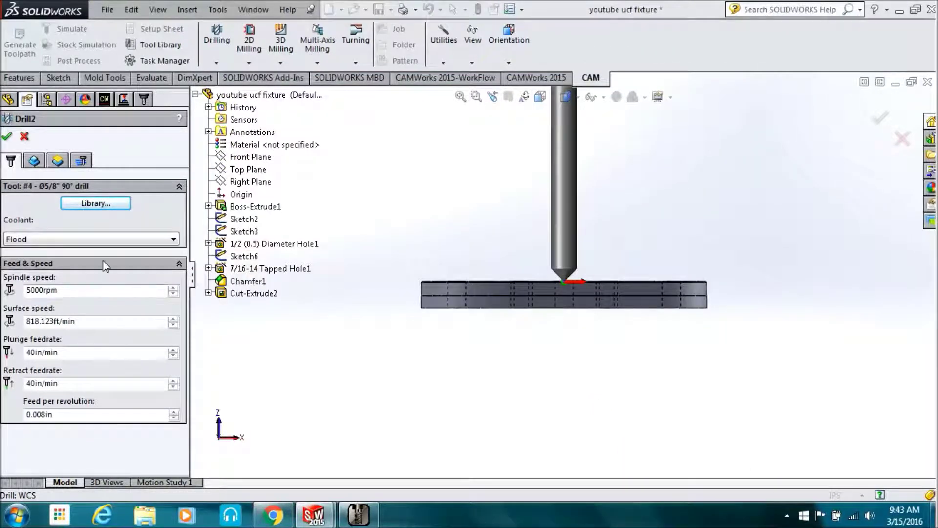
Choose the 1/2 (0.5) Diameter Hole1 feature as the holes for the second drill operation
{"action": "left_click", "coordinate": [34, 161]}
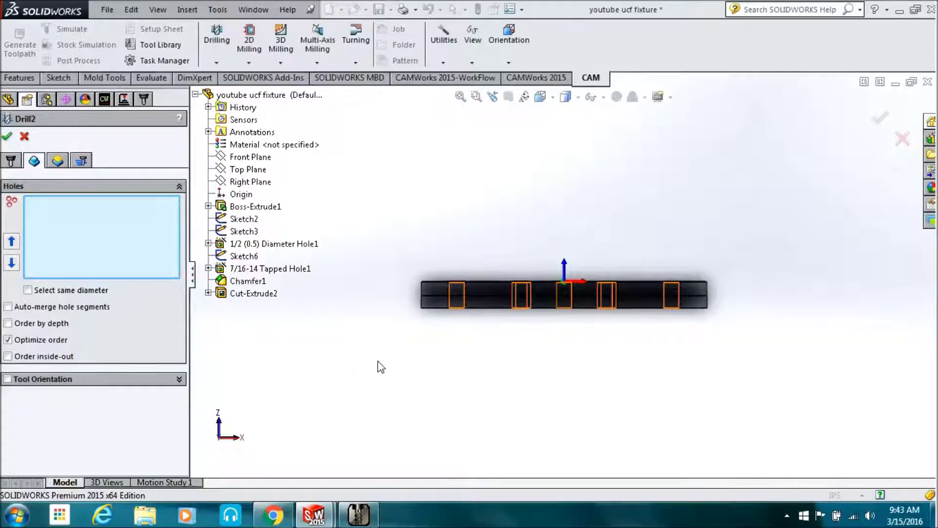
{"action": "key", "text": "Down"}
{"action": "key", "text": "Down"}
{"action": "key", "text": "Down"}
{"action": "key", "text": "Down"}
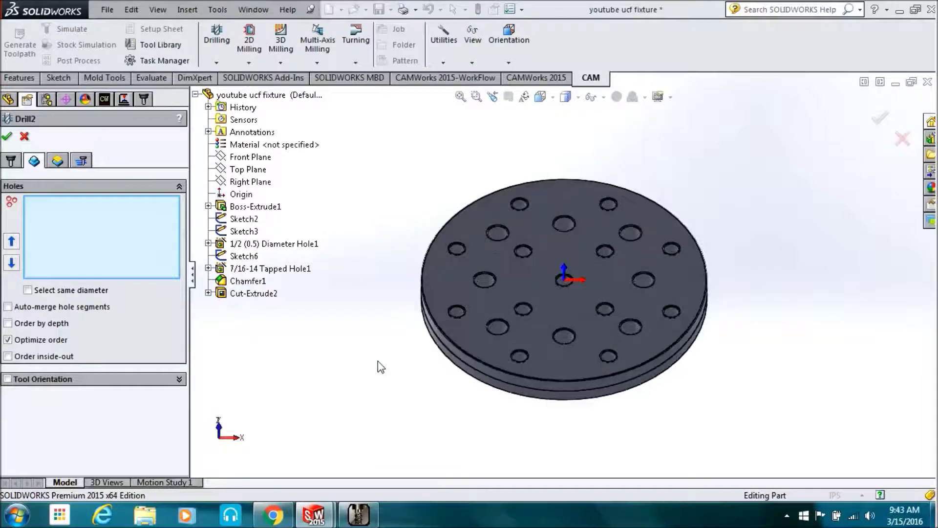
{"action": "key", "text": "Down"}
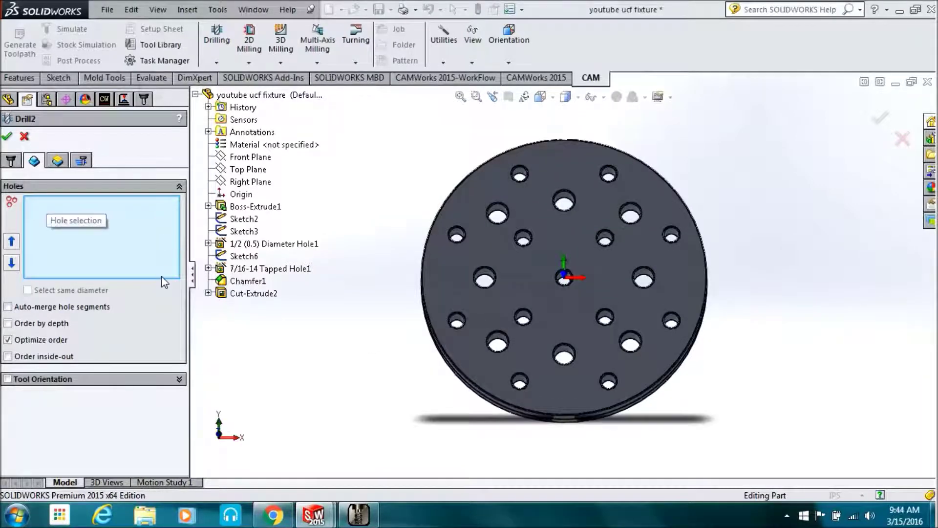
{"action": "left_click", "coordinate": [249, 243]}
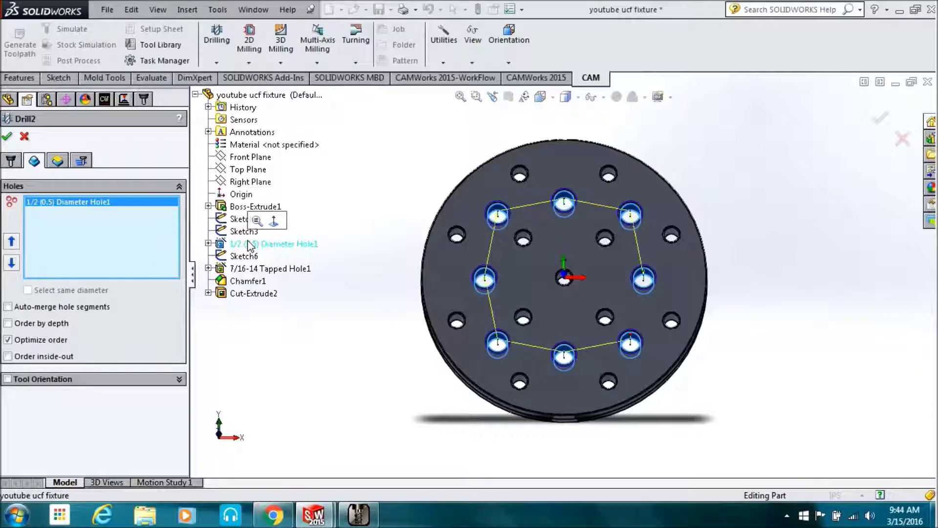
Set the chamfer diameter that defines the drilling bottom height to 0.5 in, checking the hole edges close up
{"action": "left_click", "coordinate": [358, 387]}
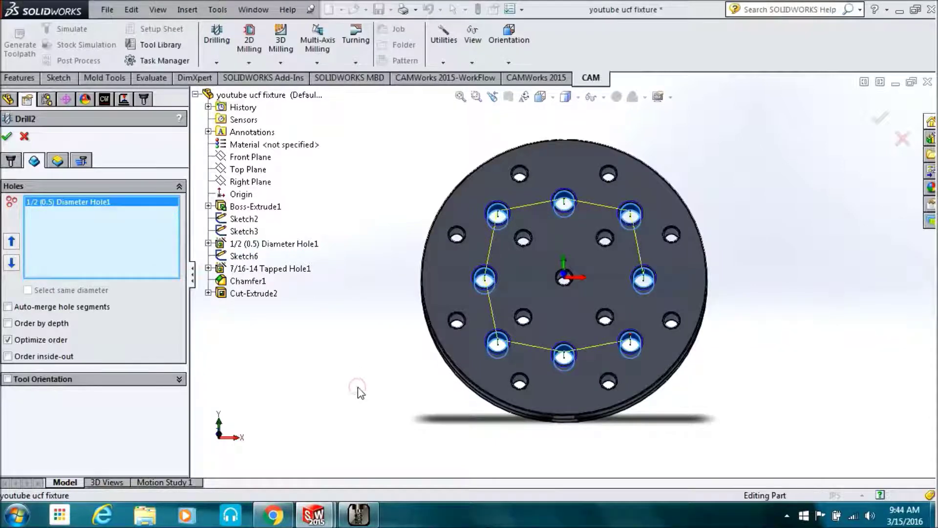
{"action": "key", "text": "Down"}
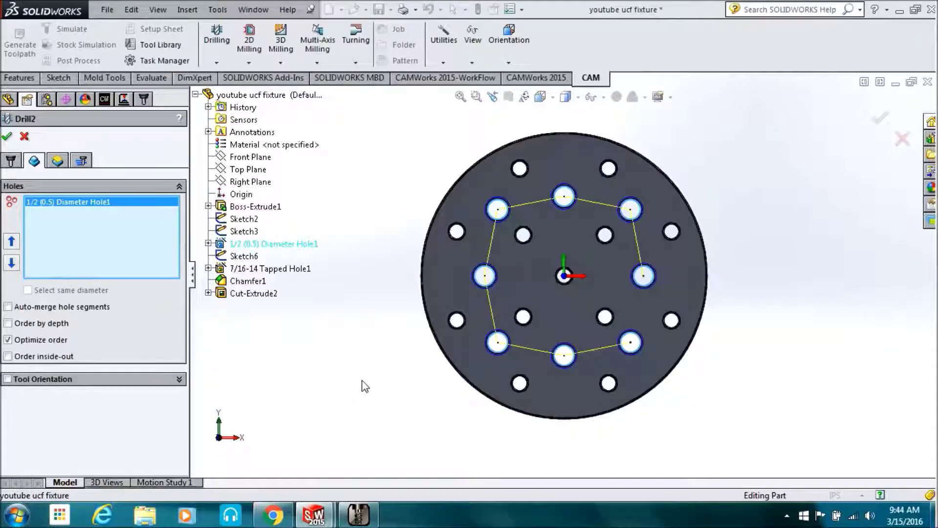
{"action": "left_click", "coordinate": [477, 96]}
{"action": "left_click_drag", "start_coordinate": [528, 156], "coordinate": [605, 262]}
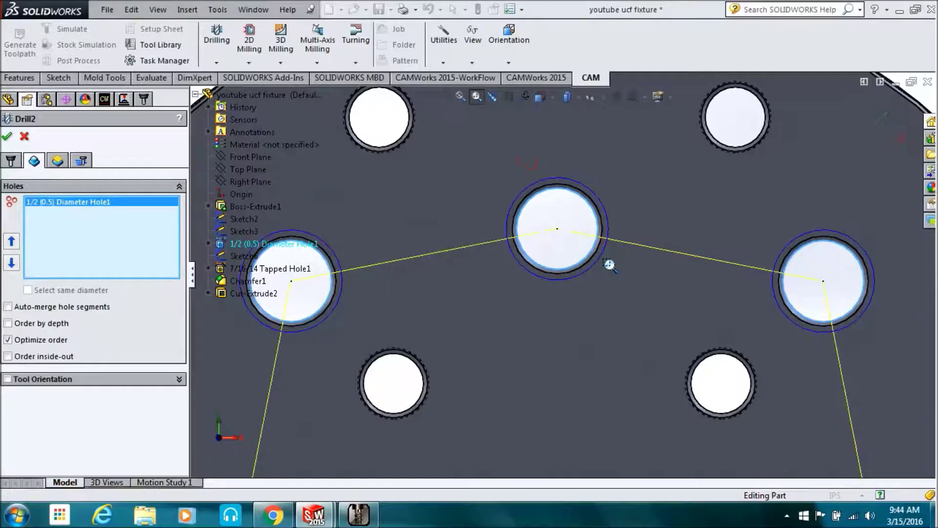
{"action": "key", "text": "Up"}
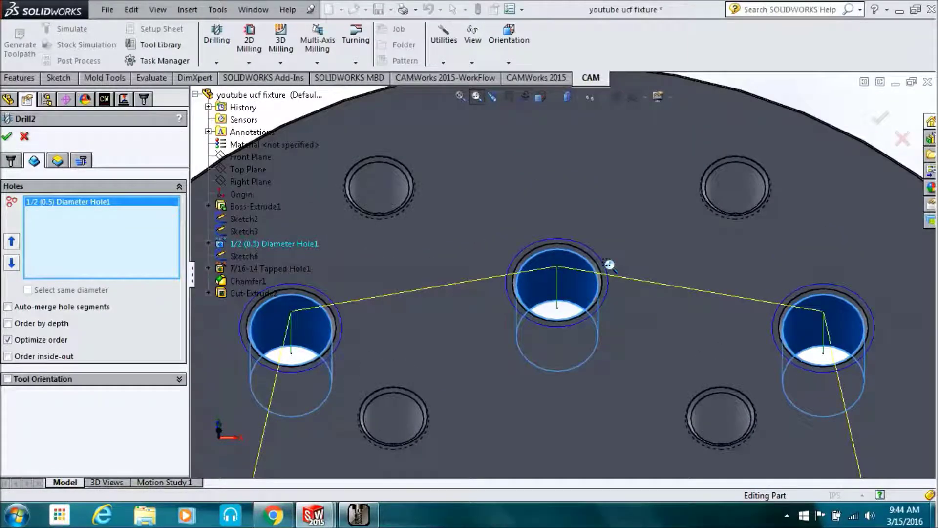
{"action": "key", "text": "Escape"}
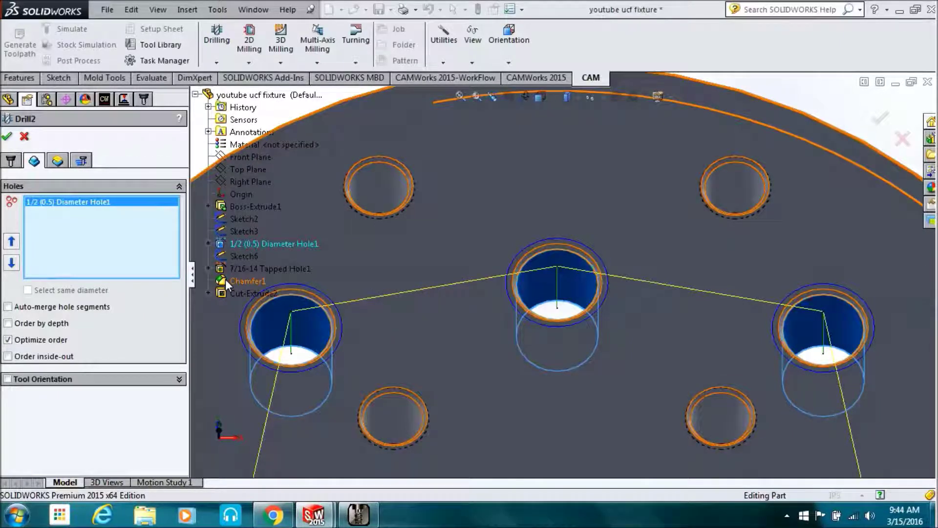
{"action": "left_click", "coordinate": [57, 160]}
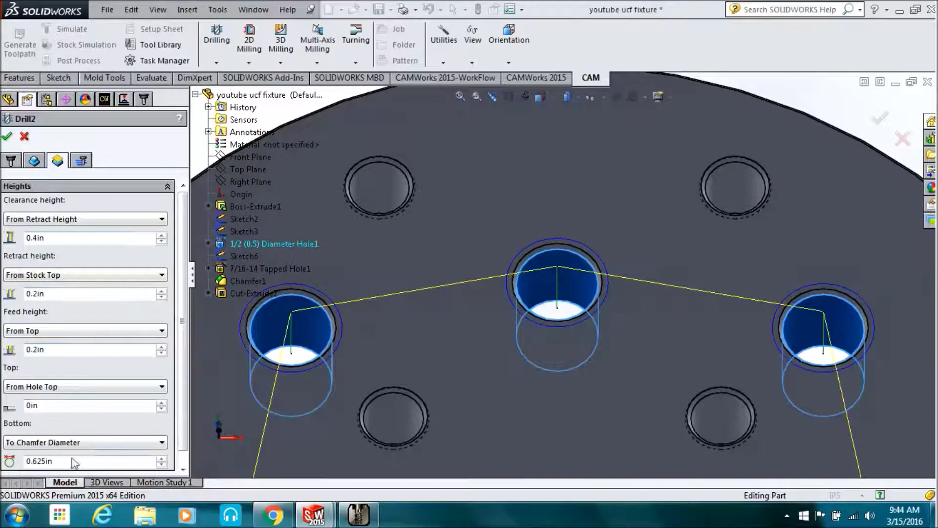
{"action": "double_click", "coordinate": [45, 461]}
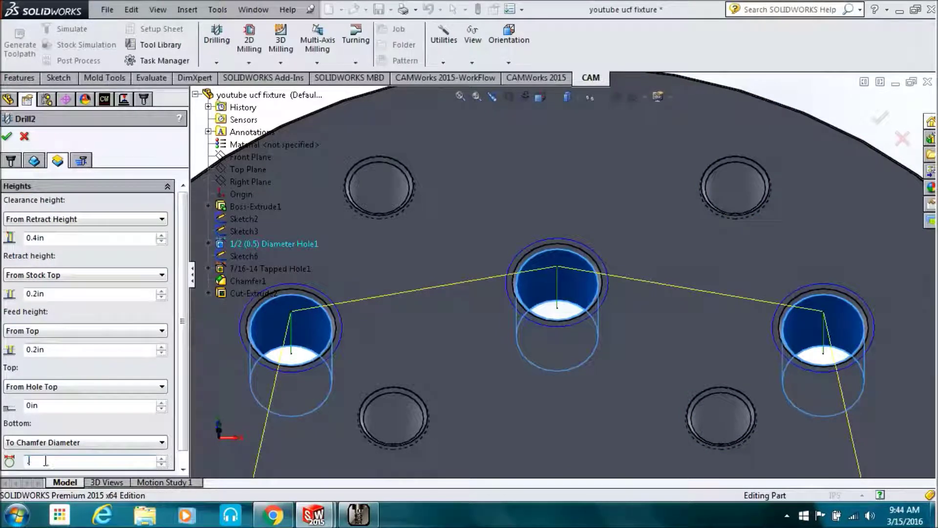
{"action": "type", "text": ".5"}
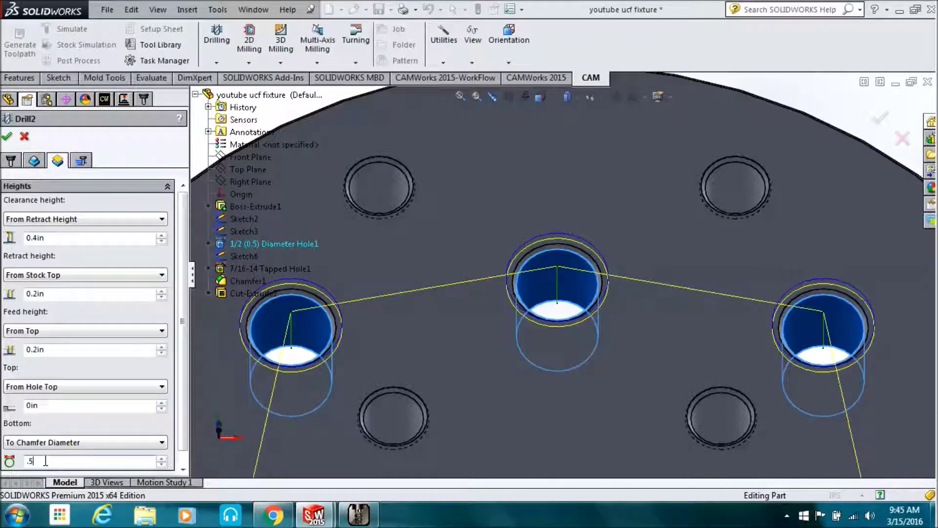
{"action": "left_click", "coordinate": [144, 446]}
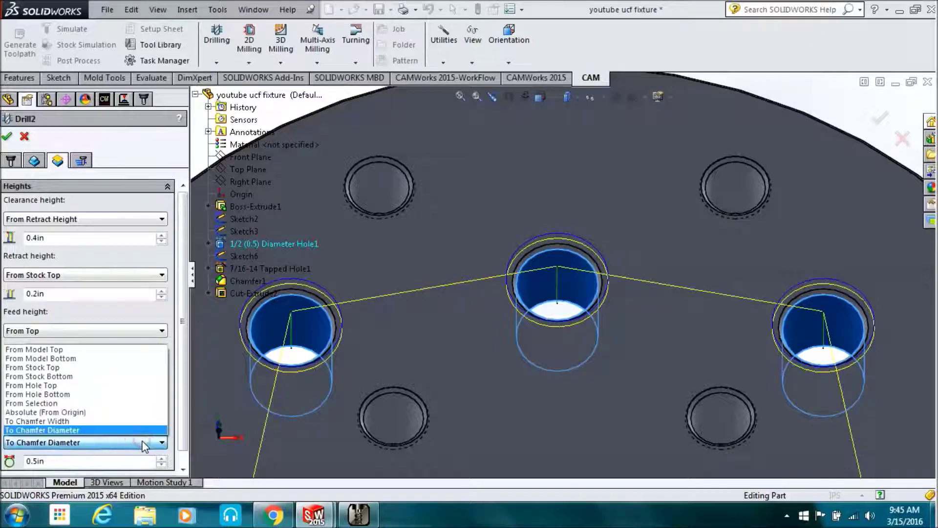
{"action": "left_click", "coordinate": [111, 422]}
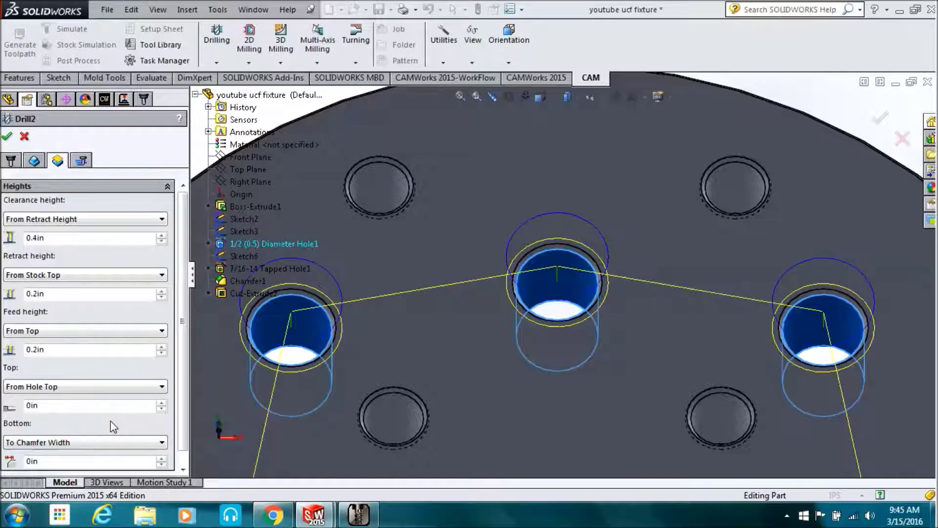
{"action": "left_click", "coordinate": [121, 443]}
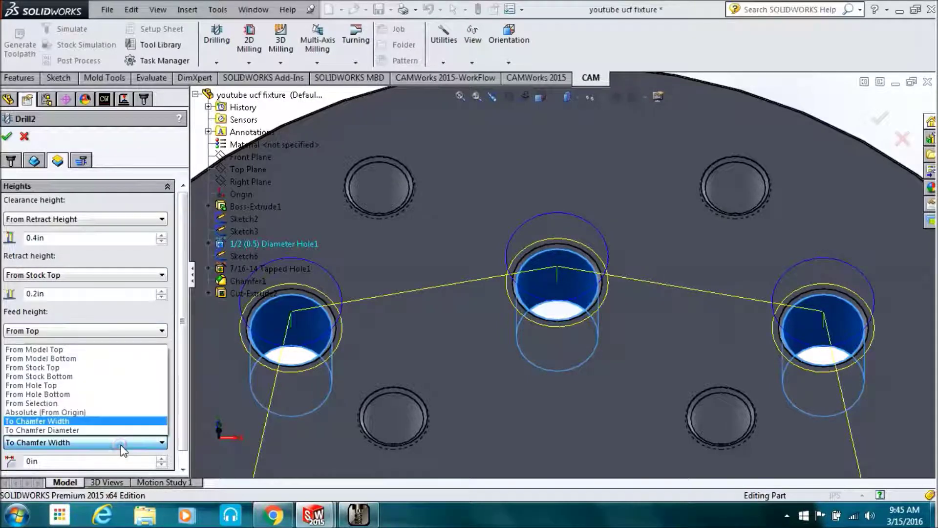
{"action": "left_click", "coordinate": [102, 430]}
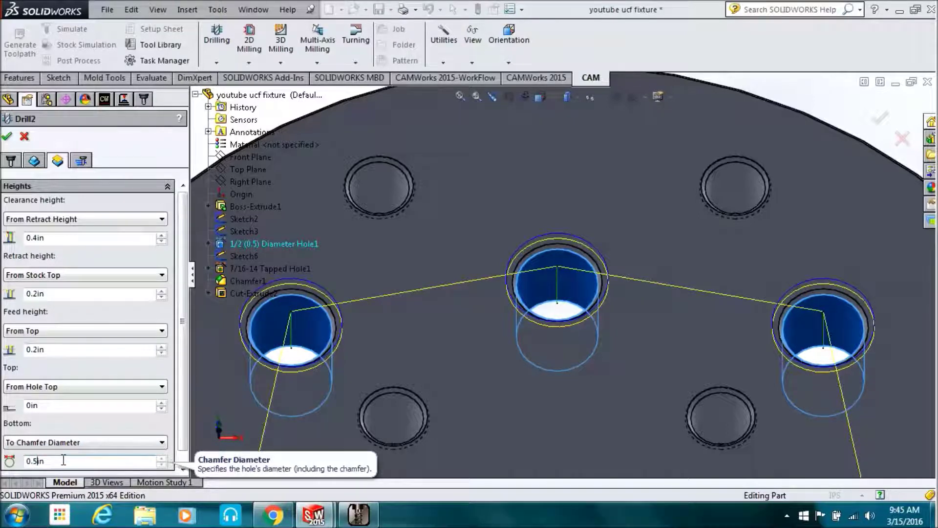
Set the chamfer diameter for the bottom height to 0.525 in and accept the second drill operation
{"action": "type", "text": "25"}
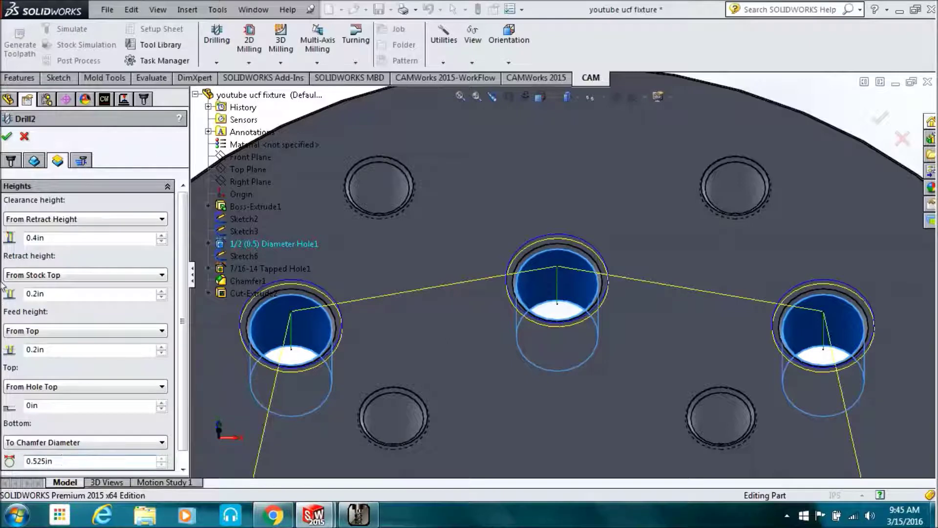
{"action": "left_click", "coordinate": [7, 137]}
{"action": "left_click", "coordinate": [7, 137]}
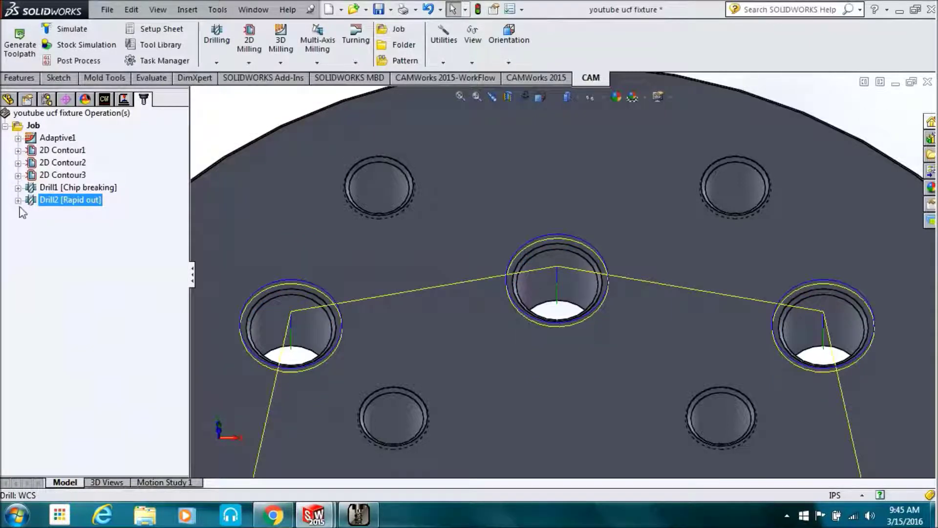
Move the Drill2 operation ahead of Drill1 in the job and duplicate it
{"action": "left_click_drag", "start_coordinate": [32, 203], "coordinate": [39, 186]}
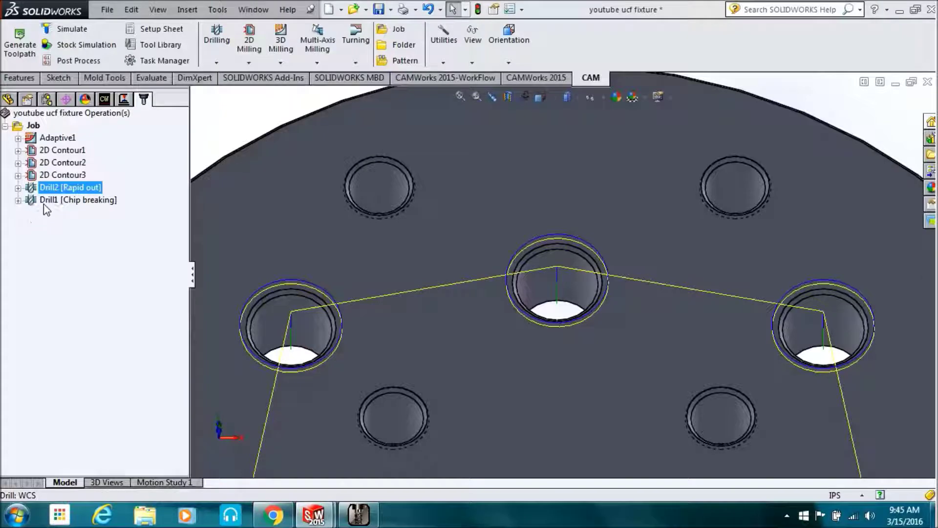
{"action": "right_click", "coordinate": [34, 190]}
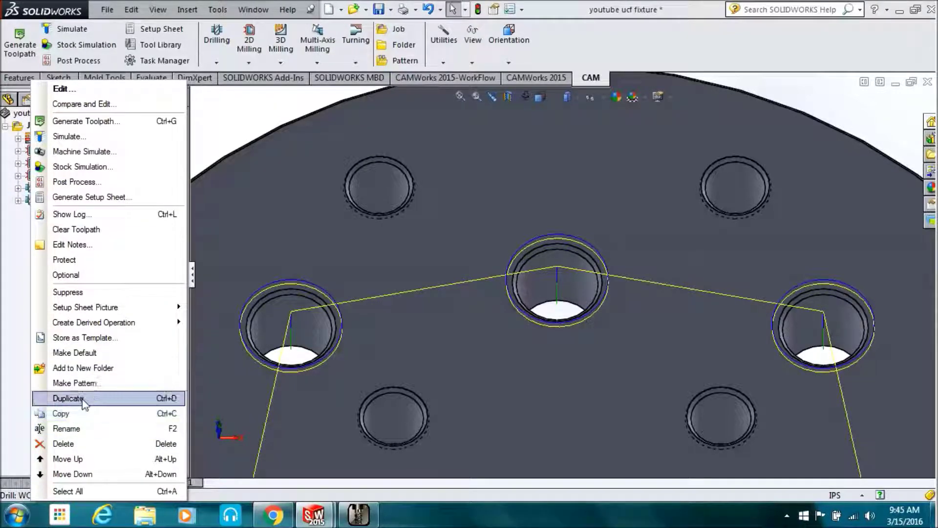
{"action": "left_click", "coordinate": [69, 398]}
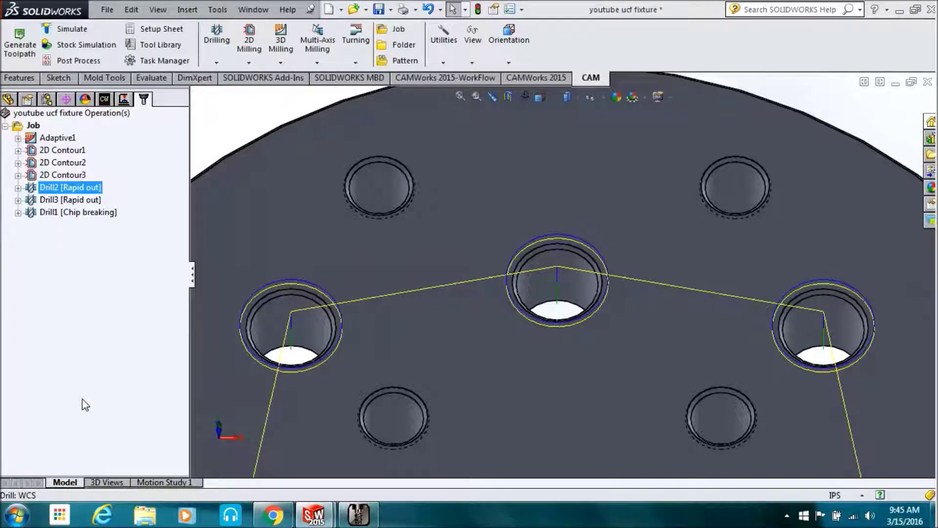
Edit the duplicated drill operation, replacing its holes with a small hole's chamfer face and including all holes of the same diameter
{"action": "left_click", "coordinate": [45, 200]}
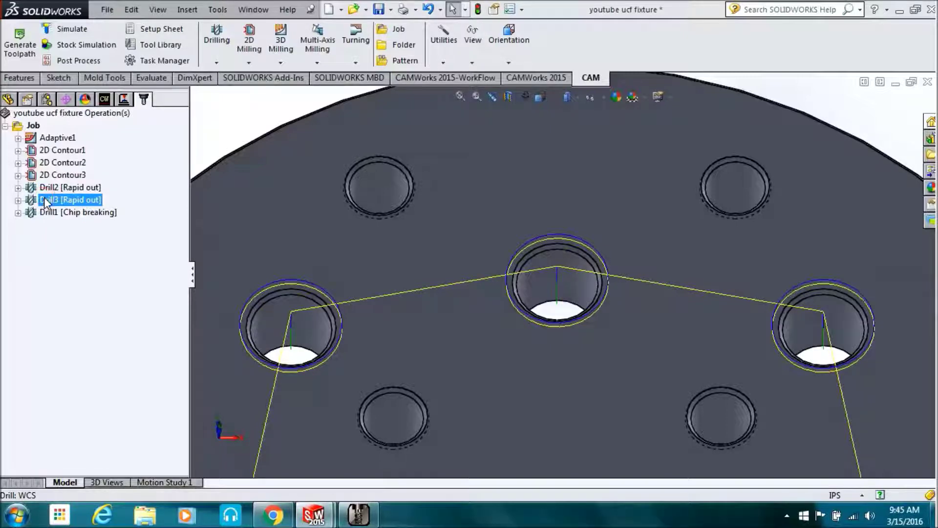
{"action": "right_click", "coordinate": [44, 200]}
{"action": "left_click", "coordinate": [80, 90]}
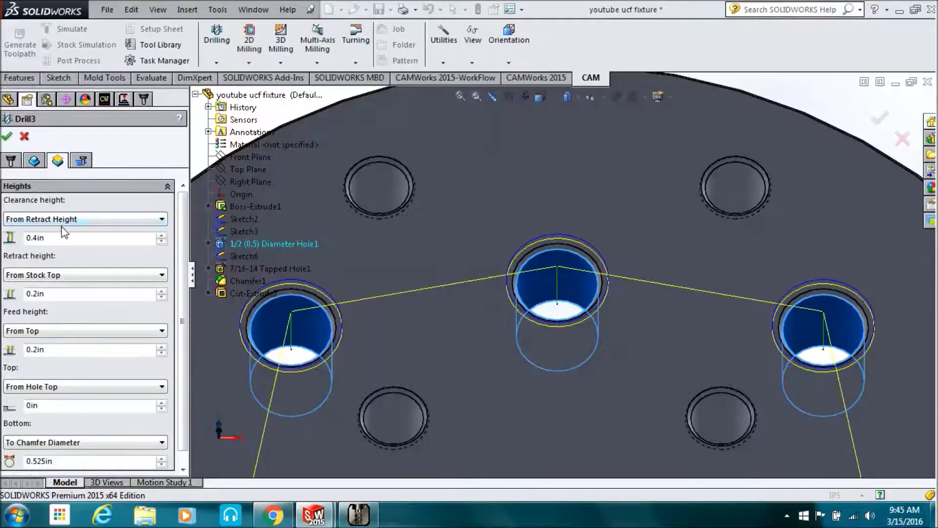
{"action": "left_click", "coordinate": [35, 161]}
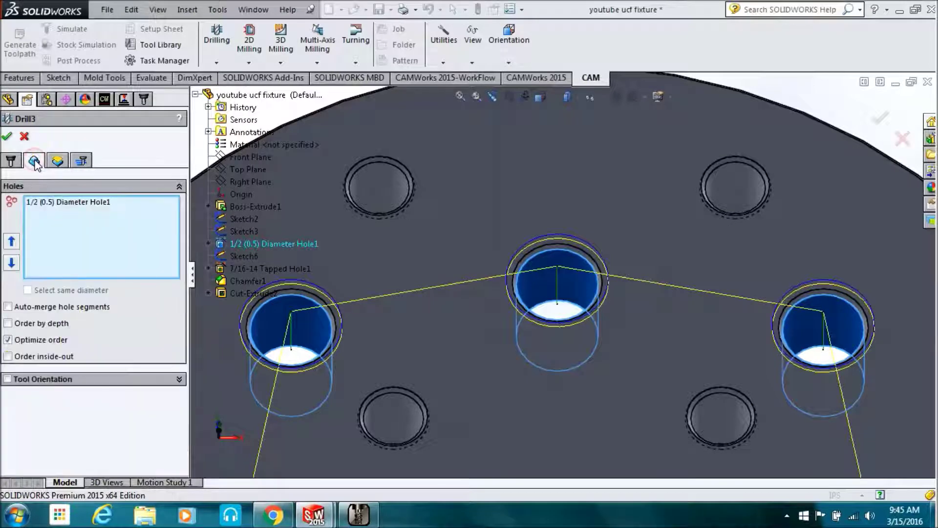
{"action": "left_click", "coordinate": [54, 204]}
{"action": "right_click", "coordinate": [54, 209]}
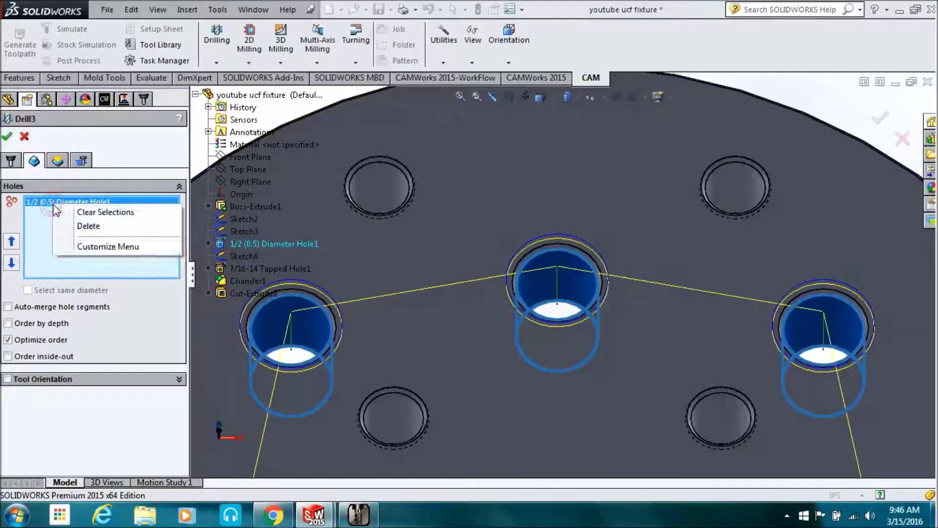
{"action": "left_click", "coordinate": [87, 210]}
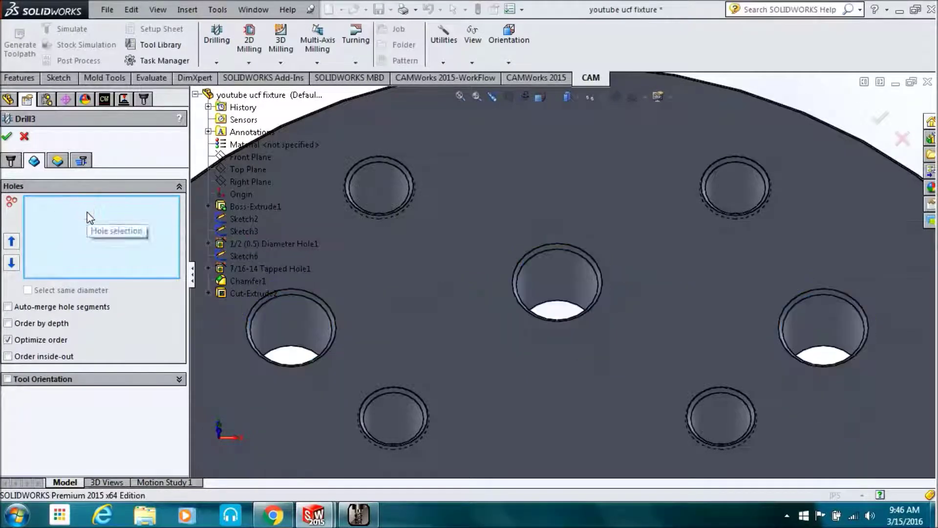
{"action": "left_click", "coordinate": [374, 160]}
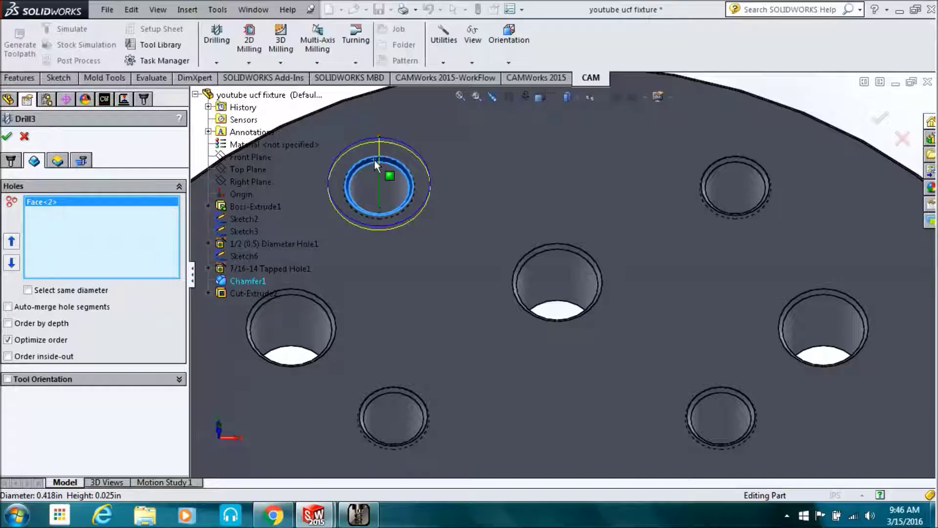
{"action": "left_click", "coordinate": [27, 290]}
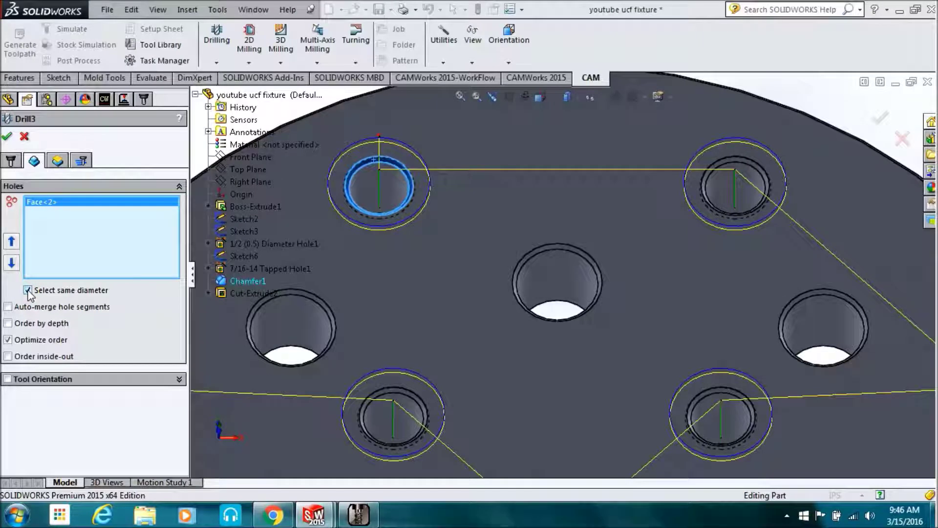
Set the chamfer diameter for the duplicated operation's bottom height to 0.44 in and accept the operation
{"action": "left_click", "coordinate": [57, 162]}
{"action": "scroll", "coordinate": [182, 379], "scroll_direction": "down", "scroll_amount": 1}
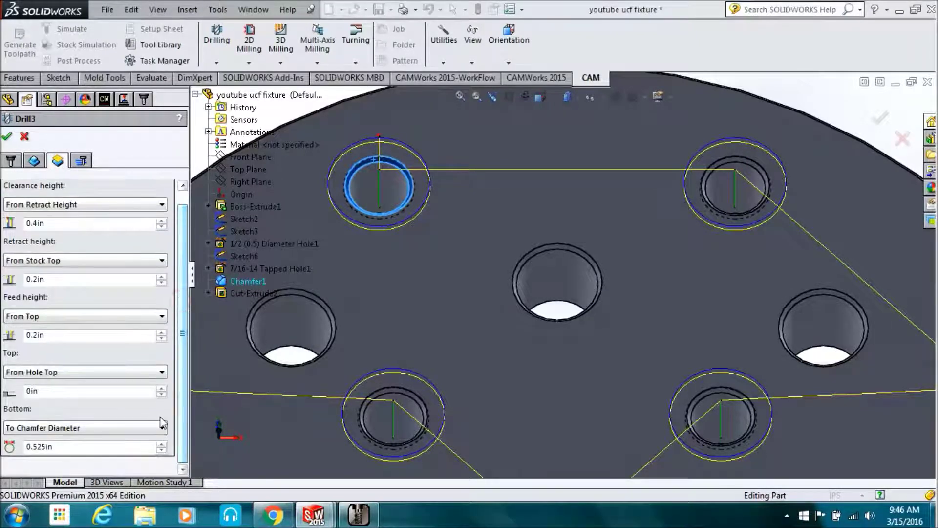
{"action": "left_click", "coordinate": [162, 451]}
{"action": "left_click", "coordinate": [161, 450]}
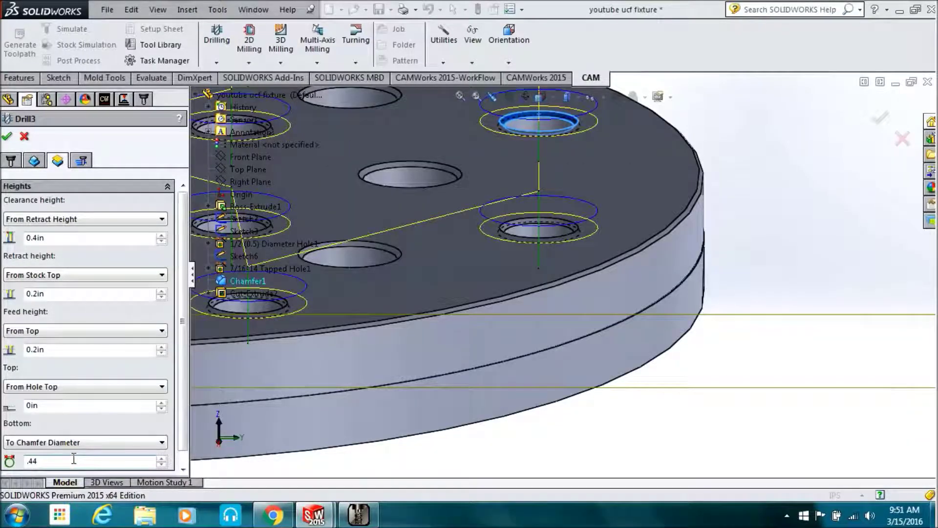
{"action": "left_click", "coordinate": [7, 139]}
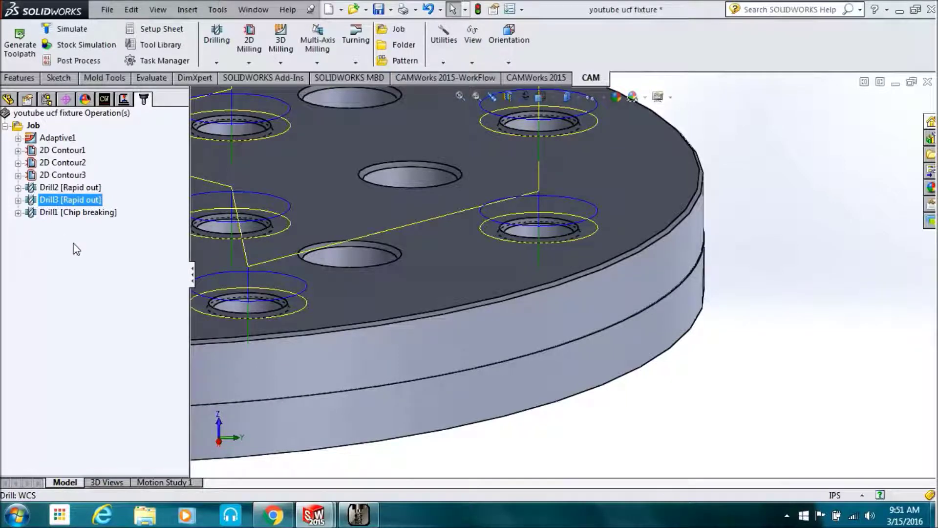
Create another drill operation and start a new mill tool for it in the tool library
{"action": "left_click", "coordinate": [462, 99]}
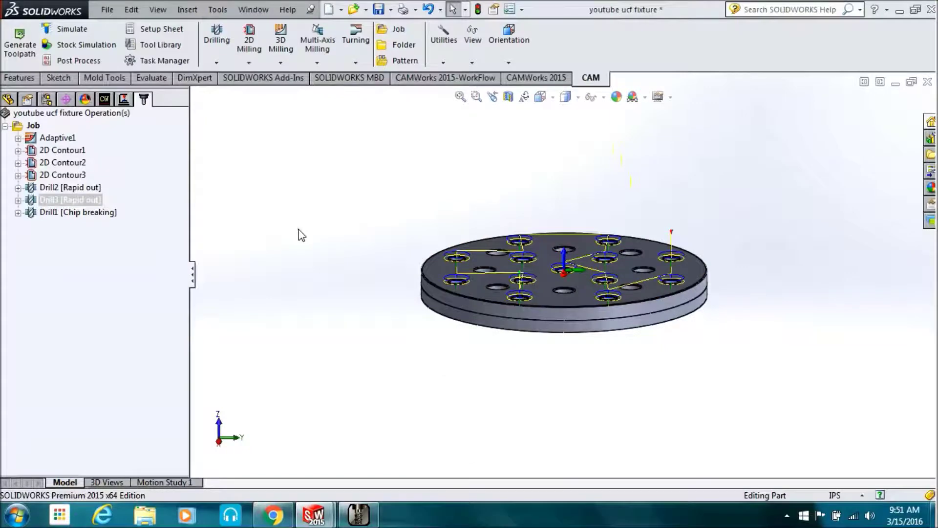
{"action": "key", "text": "Down"}
{"action": "key", "text": "Down"}
{"action": "key", "text": "Down"}
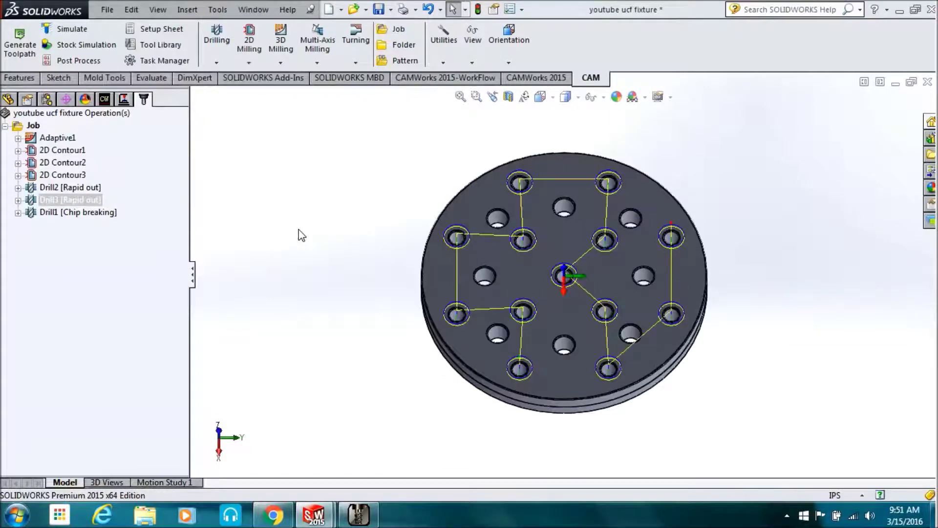
{"action": "key", "text": "Down"}
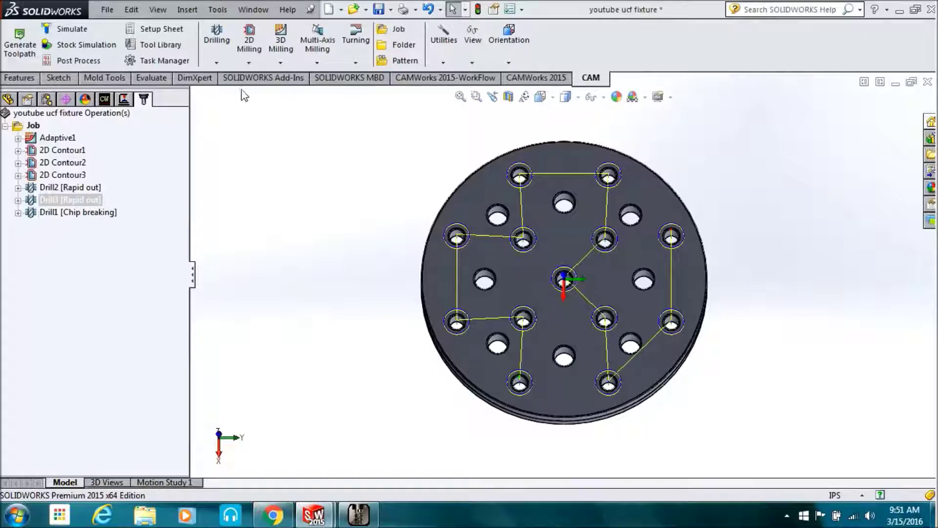
{"action": "left_click", "coordinate": [215, 61]}
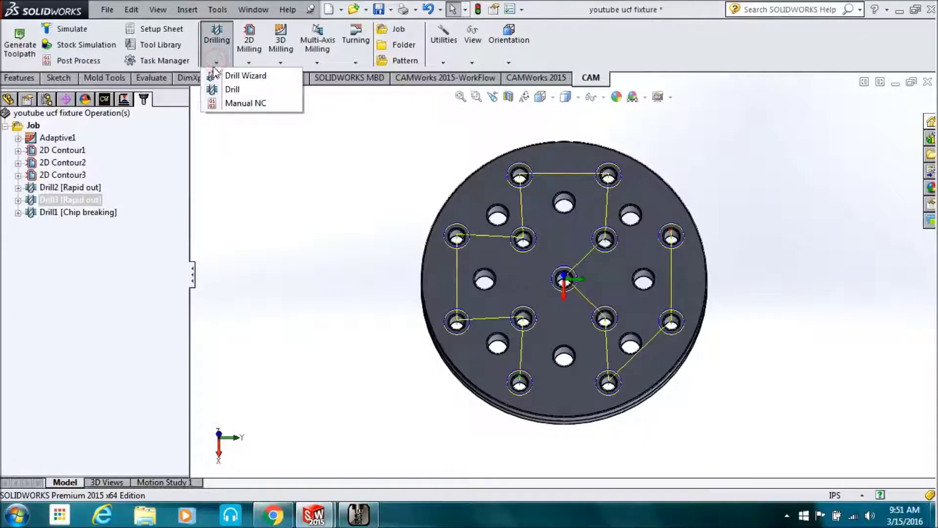
{"action": "left_click", "coordinate": [232, 89]}
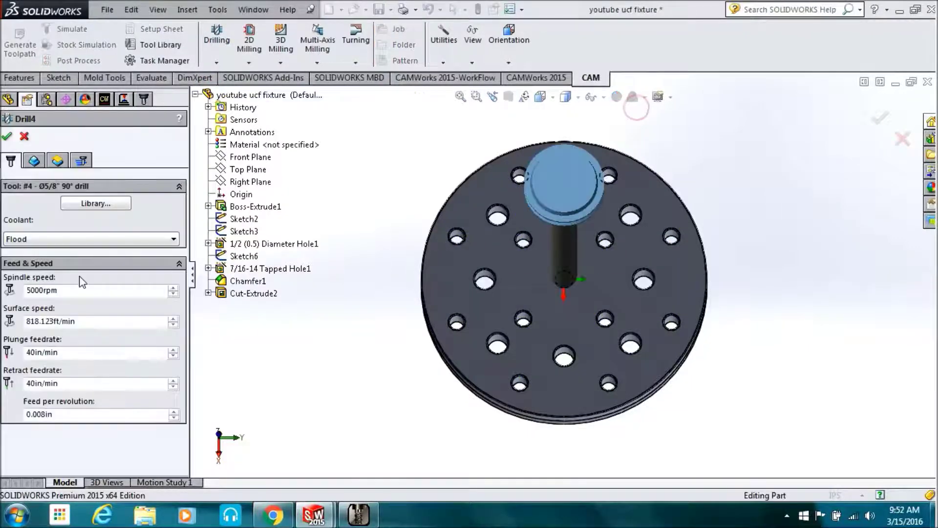
{"action": "left_click", "coordinate": [88, 205]}
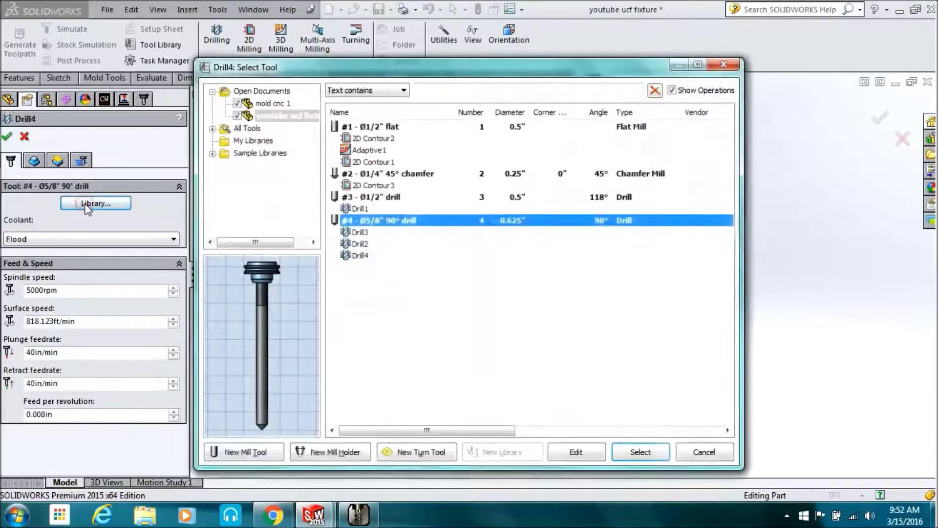
{"action": "left_click", "coordinate": [239, 452]}
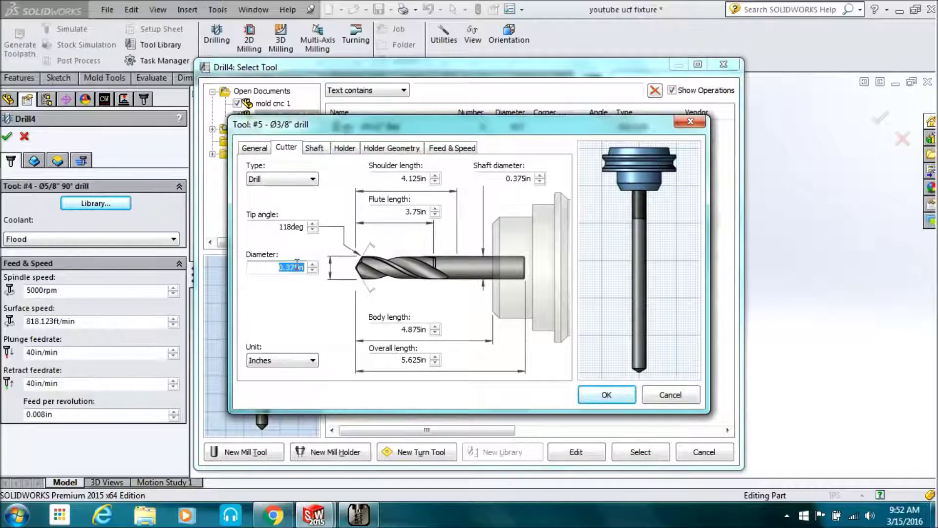
Set the new drill's diameter to 0.3906 in, save the tool and select it for the operation
{"action": "key", "text": "BackSpace"}
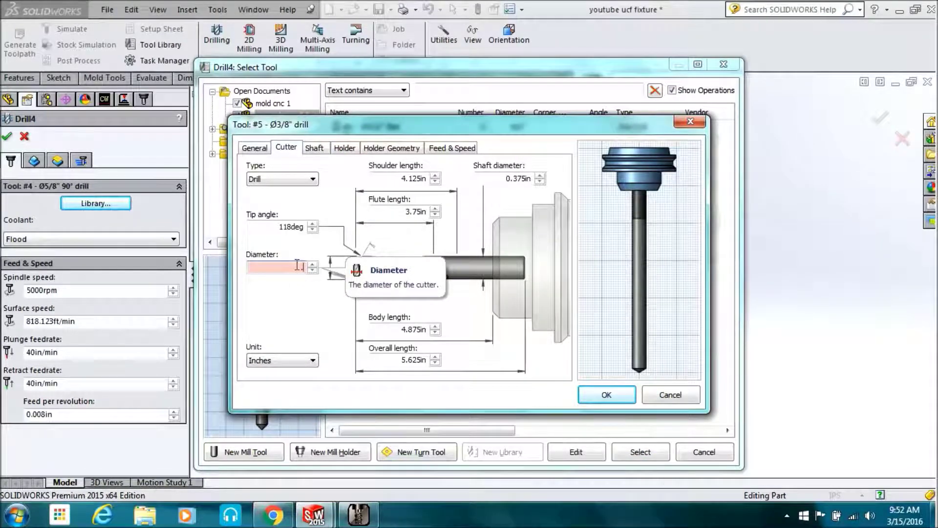
{"action": "type", "text": ".3906"}
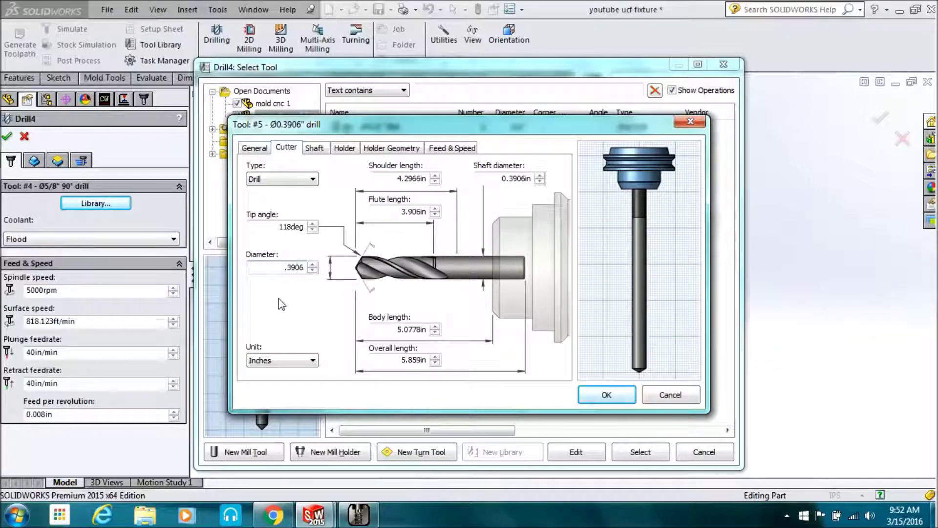
{"action": "left_click", "coordinate": [605, 394]}
{"action": "left_click", "coordinate": [627, 454]}
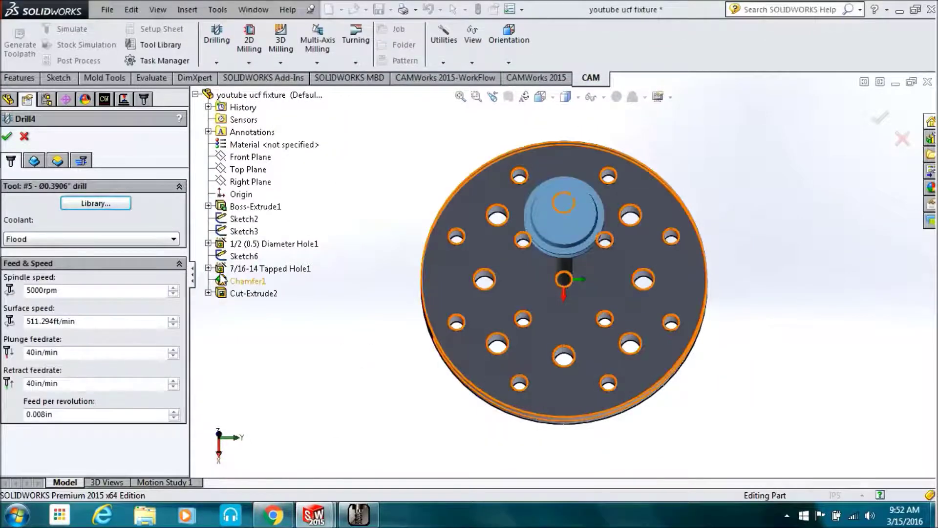
Choose the 7/16-14 Tapped Hole1 feature as the holes for the new drill operation
{"action": "left_click", "coordinate": [208, 268]}
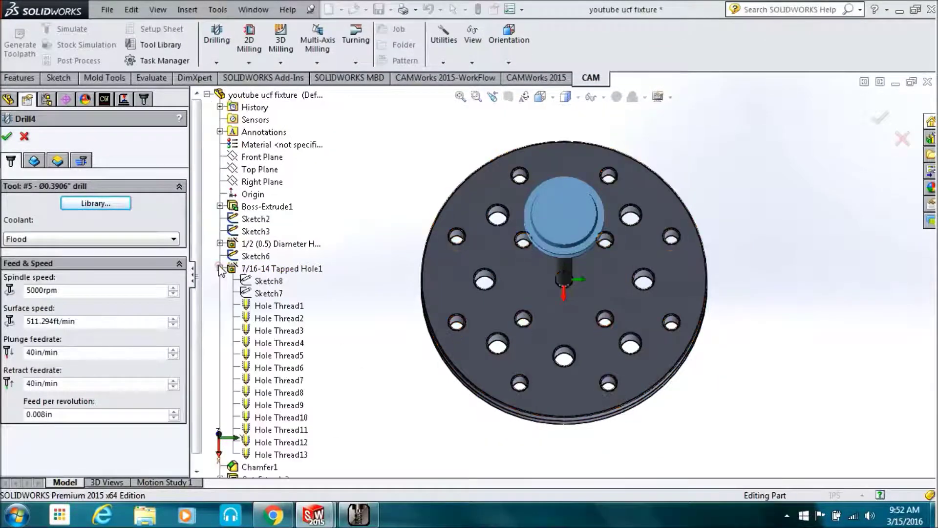
{"action": "left_click", "coordinate": [32, 163]}
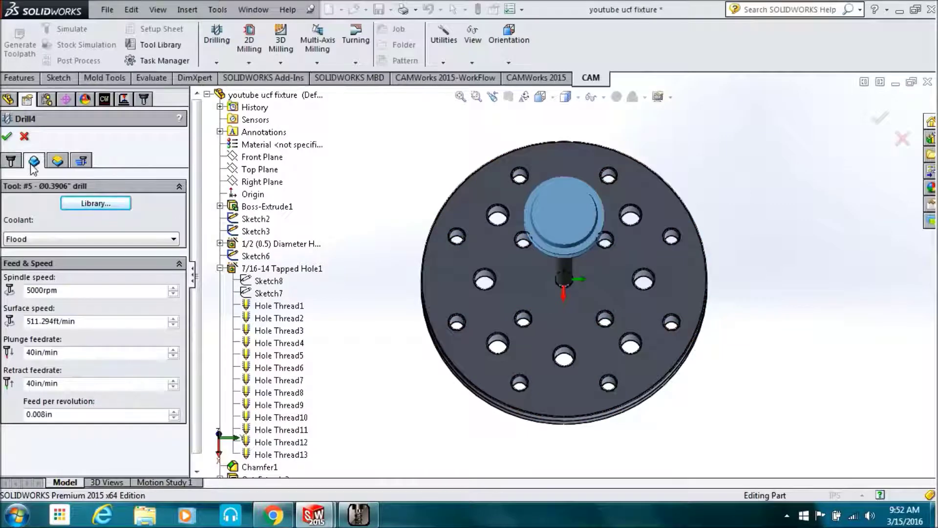
{"action": "left_click", "coordinate": [255, 268]}
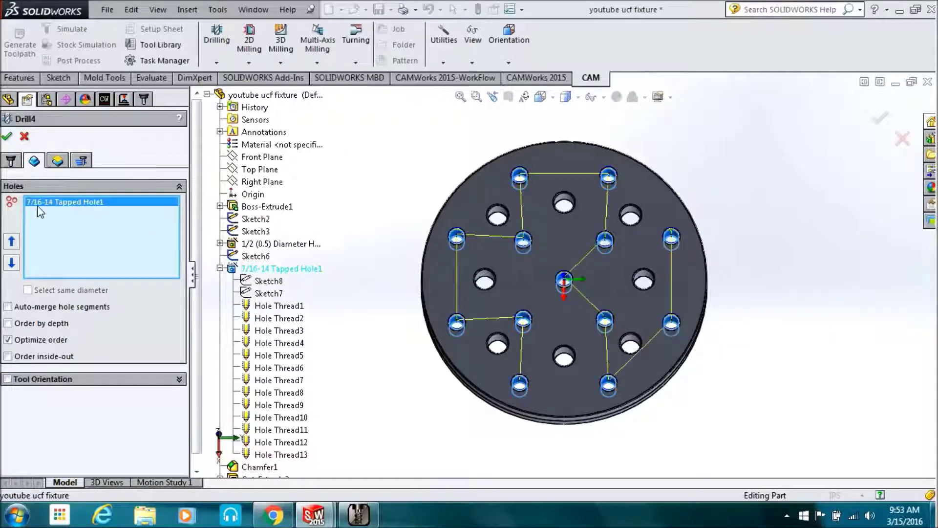
Define the drilling bottom height from the plate's underside face with an offset of -0.1 in
{"action": "left_click", "coordinate": [58, 162]}
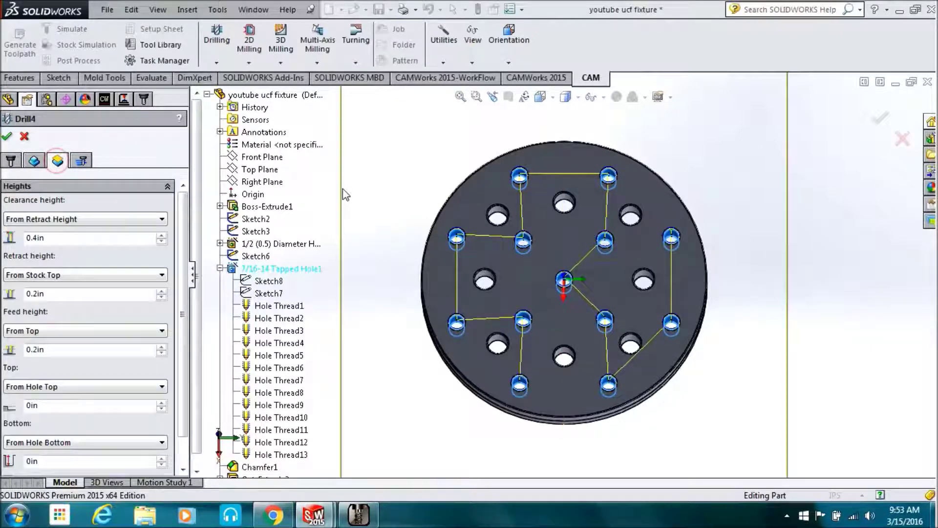
{"action": "left_click", "coordinate": [383, 218]}
{"action": "key", "text": "Up"}
{"action": "key", "text": "Up"}
{"action": "key", "text": "Up"}
{"action": "key", "text": "Up"}
{"action": "key", "text": "Up"}
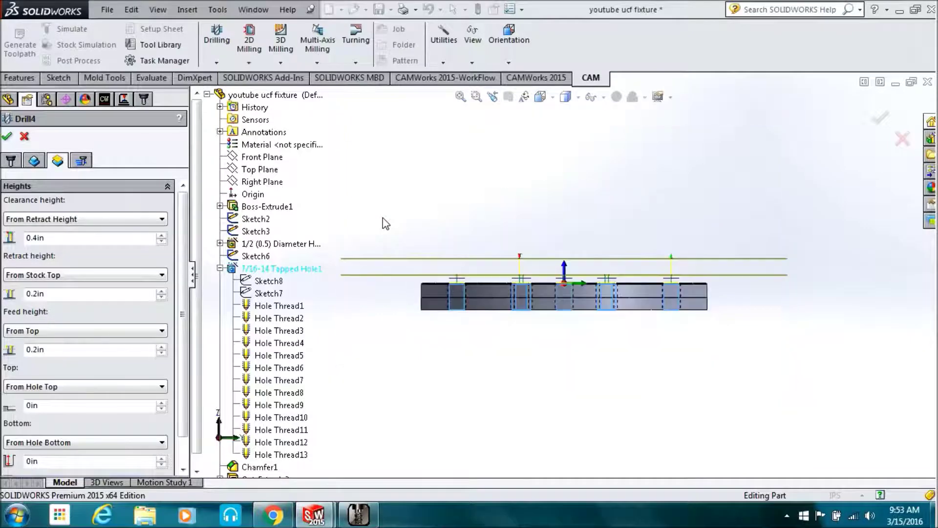
{"action": "key", "text": "Down"}
{"action": "key", "text": "Down"}
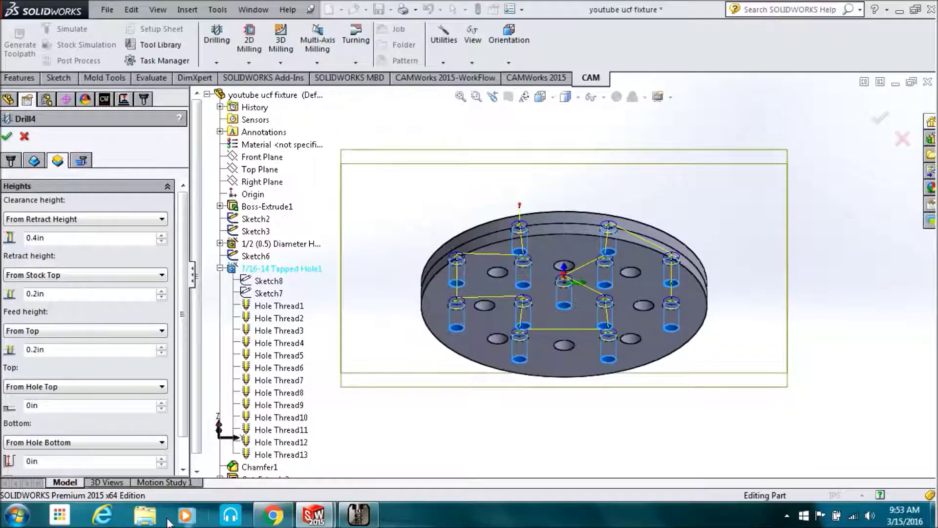
{"action": "left_click", "coordinate": [182, 450]}
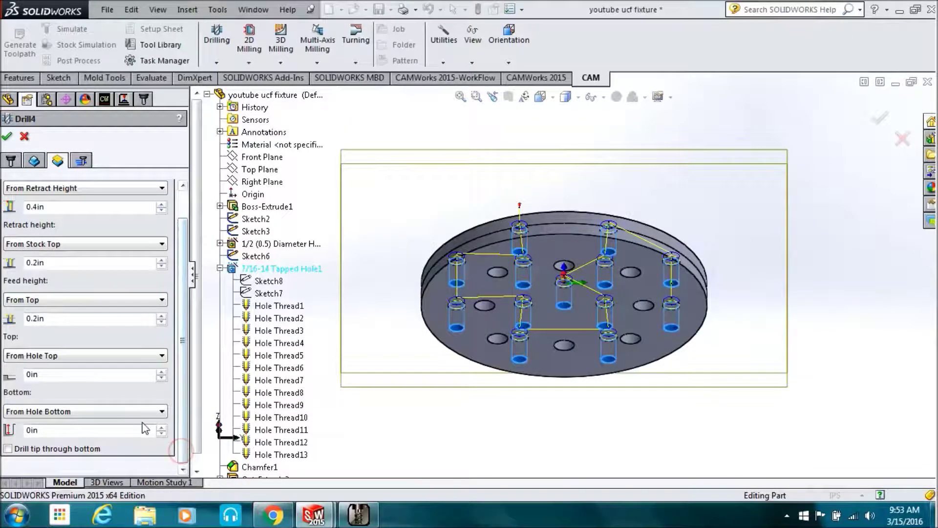
{"action": "left_click", "coordinate": [163, 412]}
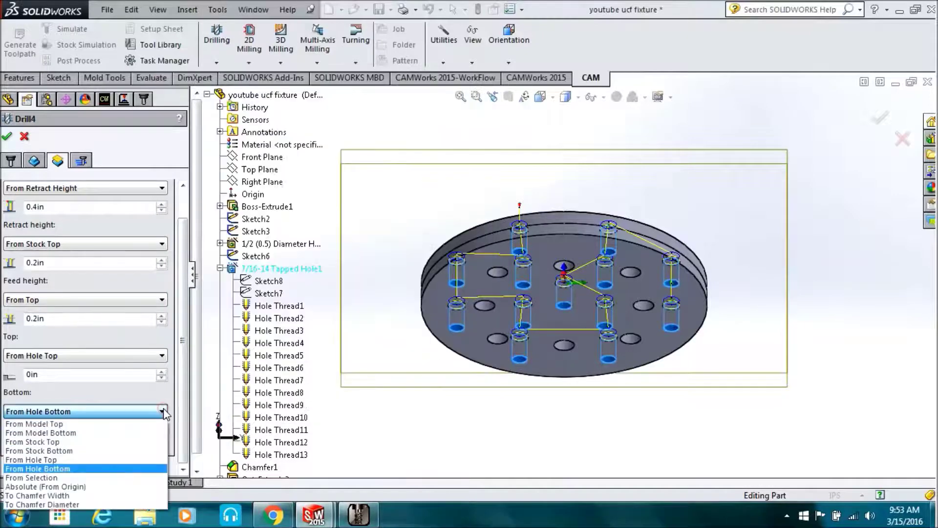
{"action": "left_click", "coordinate": [98, 475]}
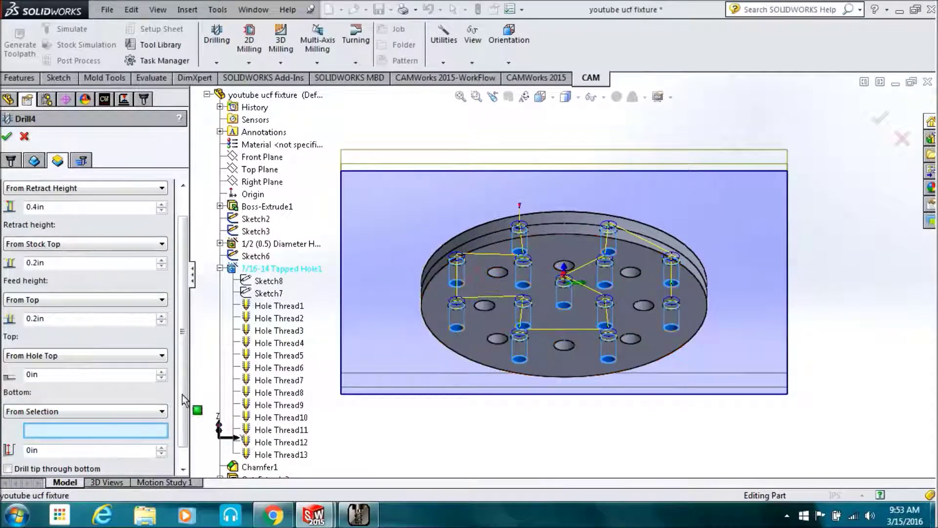
{"action": "double_click", "coordinate": [30, 450]}
{"action": "type", "text": "-1"}
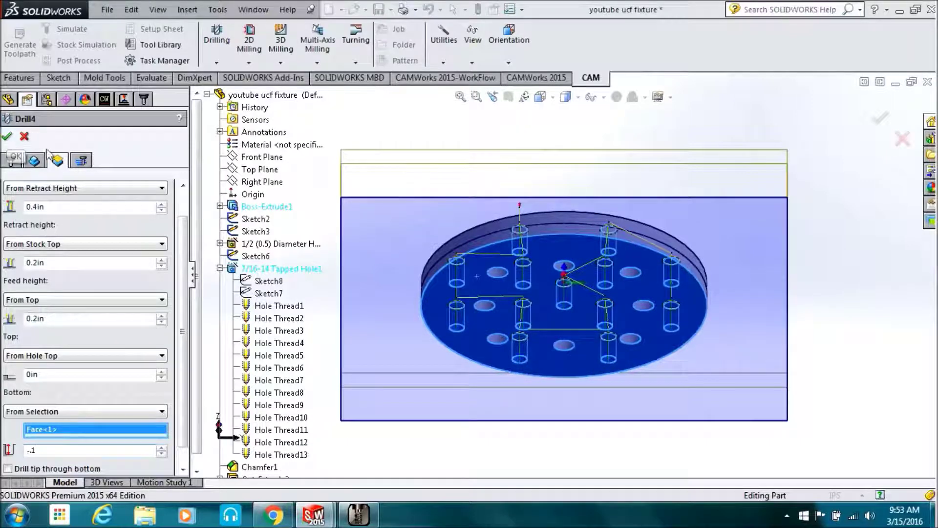
Set the drilling cycle to Chip breaking - partial retract and finish the drill operation
{"action": "left_click", "coordinate": [81, 161]}
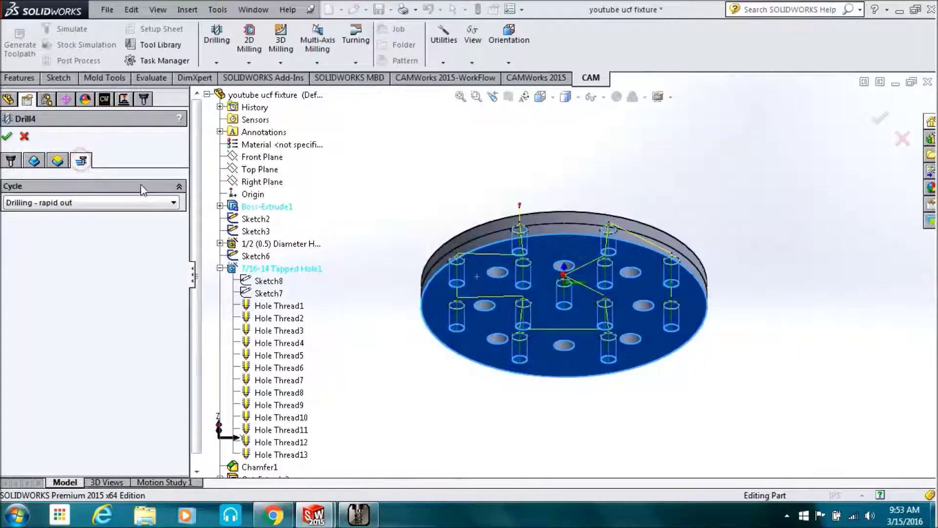
{"action": "left_click", "coordinate": [154, 202]}
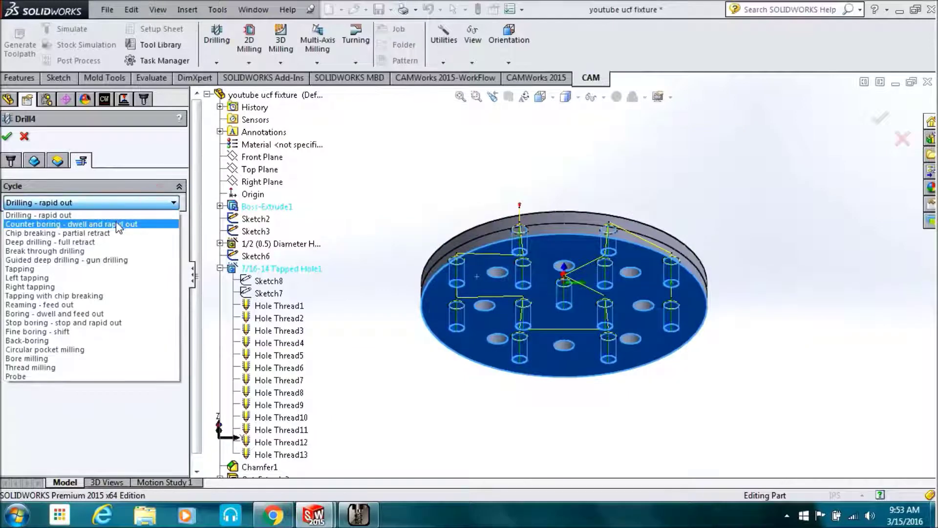
{"action": "left_click", "coordinate": [117, 234]}
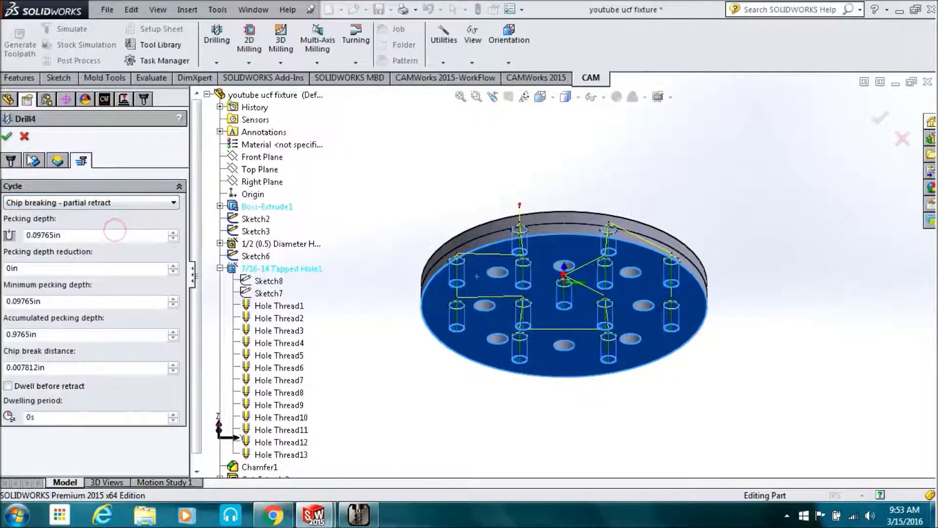
{"action": "left_click", "coordinate": [7, 139]}
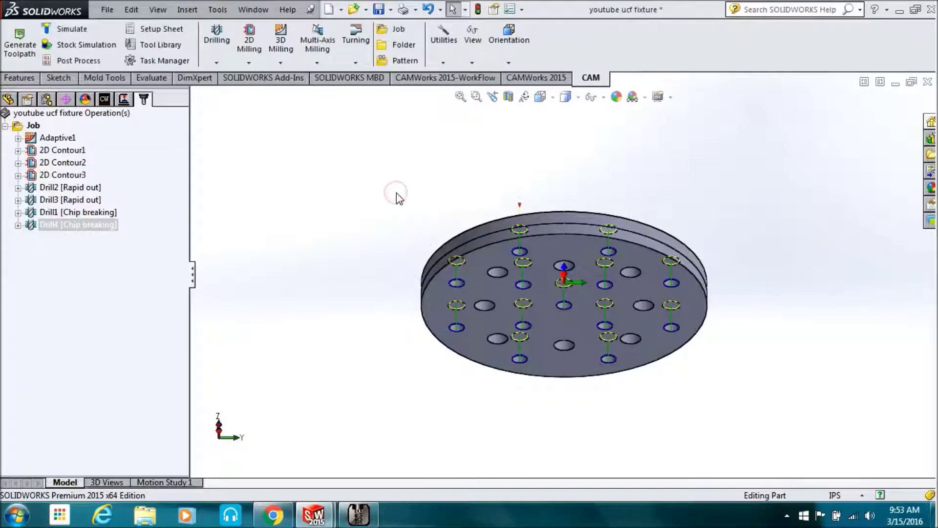
Create another drill operation and add a new mill tool of type Tap (Right Hand) for it in the tool library
{"action": "key", "text": "ctrl+5"}
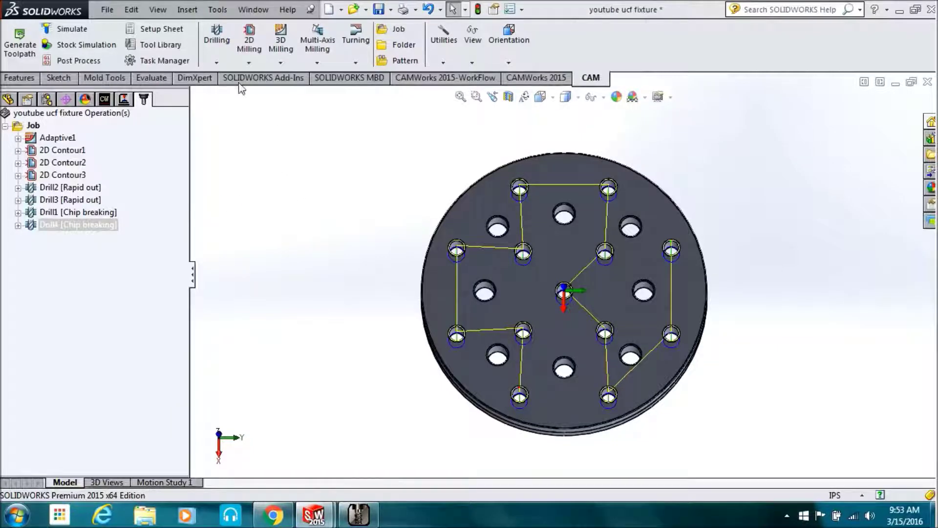
{"action": "left_click", "coordinate": [217, 61]}
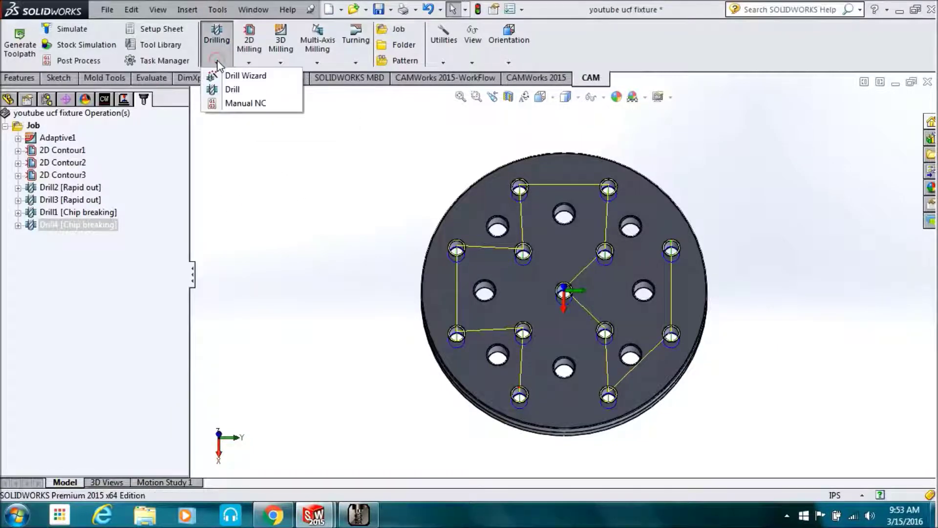
{"action": "left_click", "coordinate": [216, 91]}
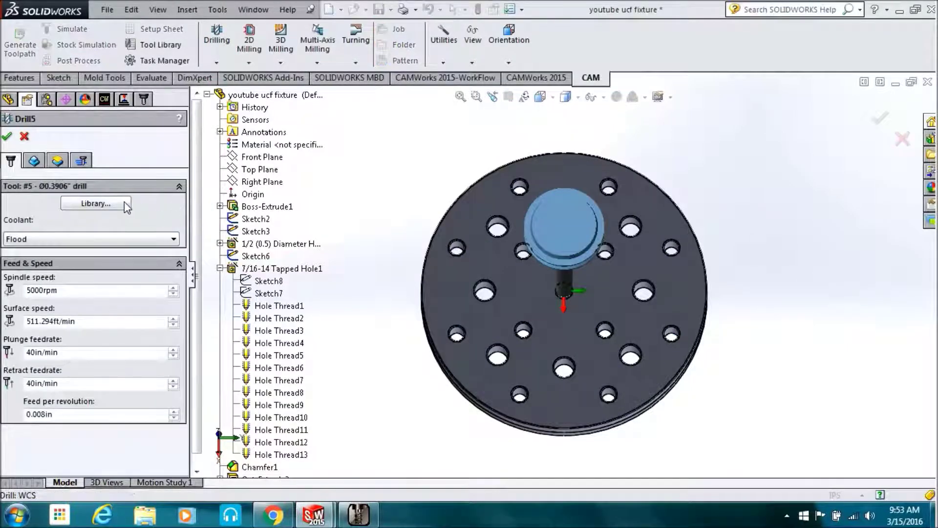
{"action": "left_click", "coordinate": [113, 201]}
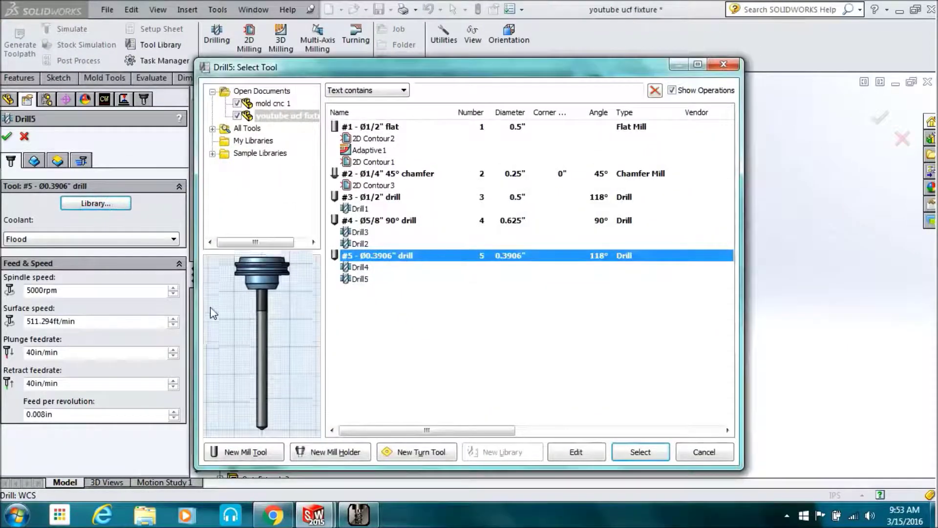
{"action": "left_click", "coordinate": [257, 453]}
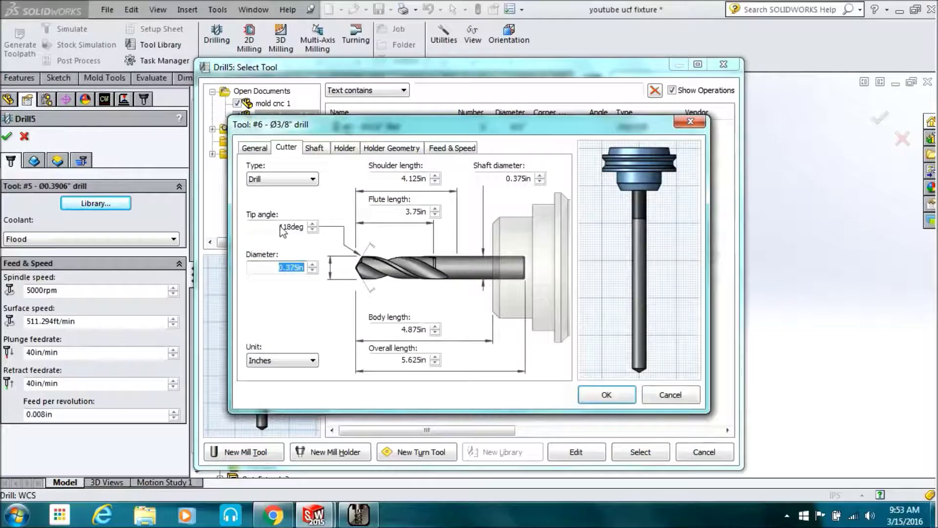
{"action": "left_click", "coordinate": [314, 181]}
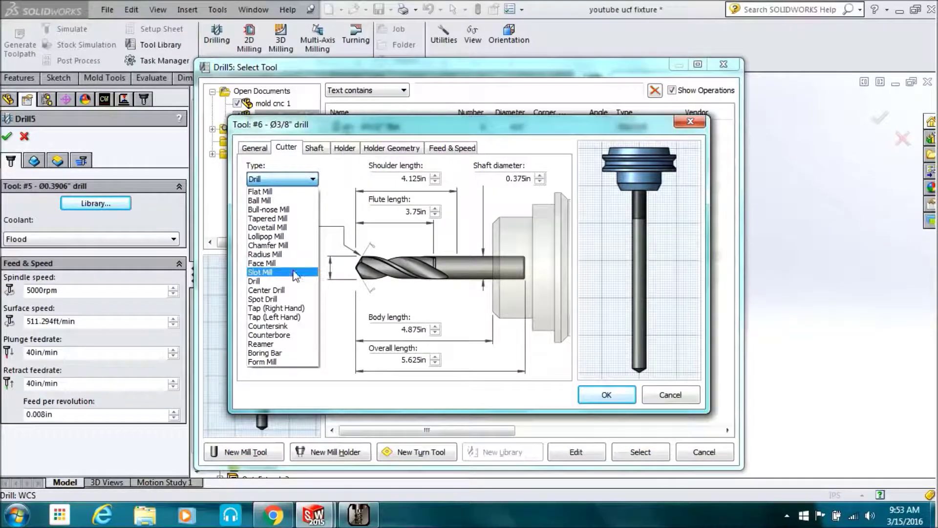
{"action": "left_click", "coordinate": [287, 307]}
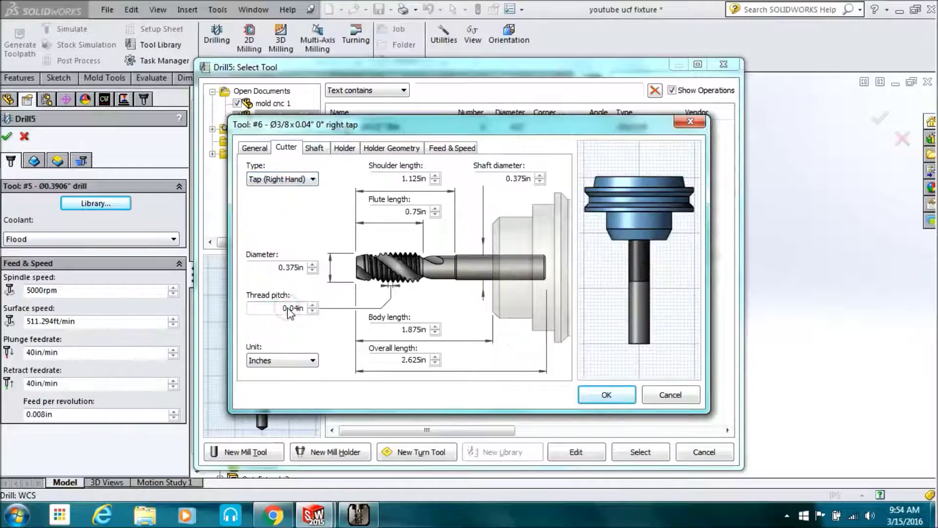
Set the new tap's diameter to 0.4375 in and its thread pitch to 1/14 in
{"action": "double_click", "coordinate": [304, 269]}
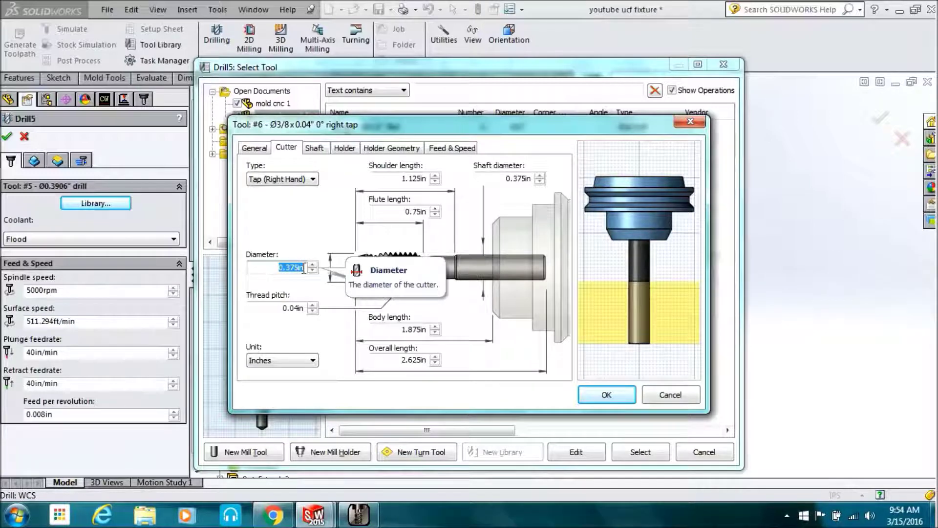
{"action": "key", "text": "BackSpace"}
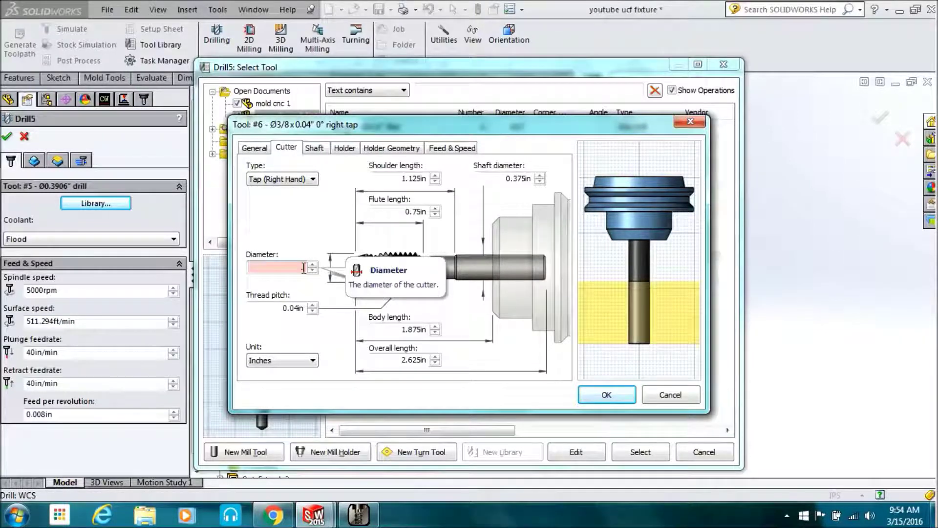
{"action": "type", "text": ".4374"}
{"action": "key", "text": "BackSpace"}
{"action": "type", "text": "5"}
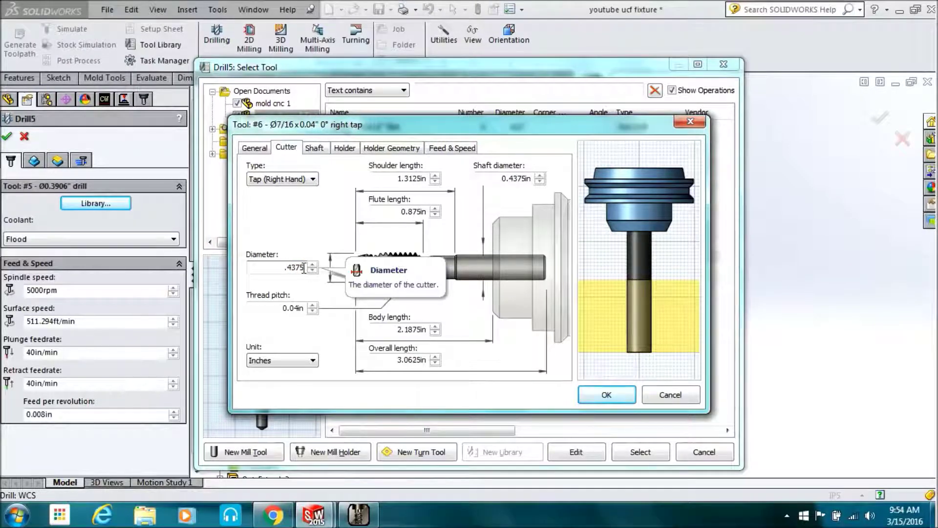
{"action": "left_click", "coordinate": [296, 309]}
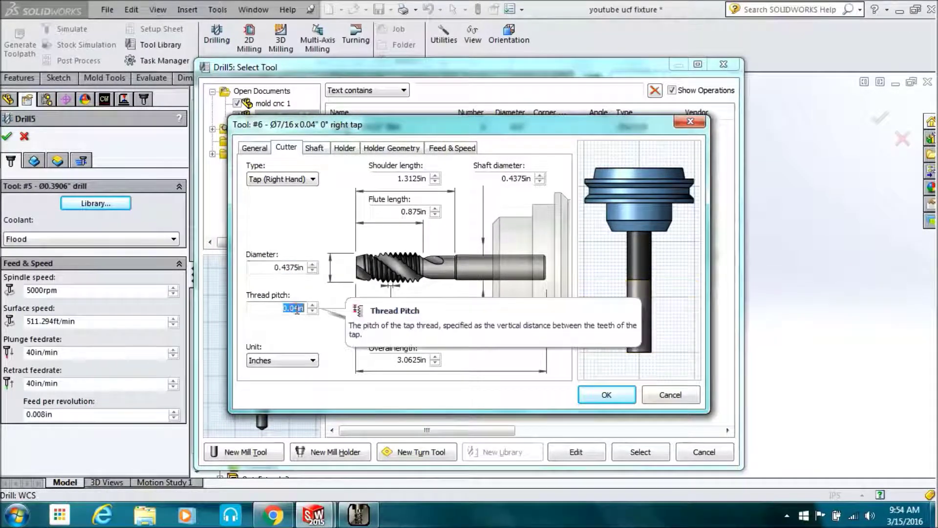
{"action": "type", "text": "1/14"}
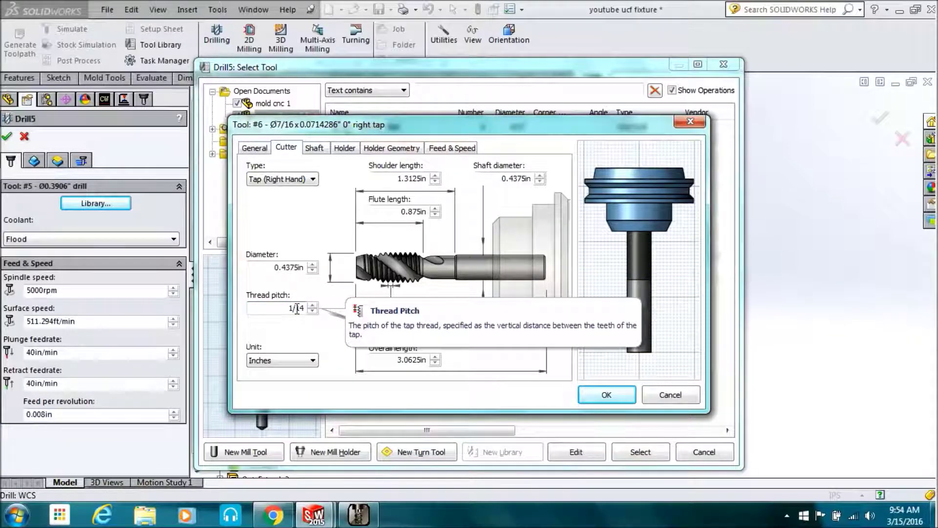
{"action": "key", "text": "Return"}
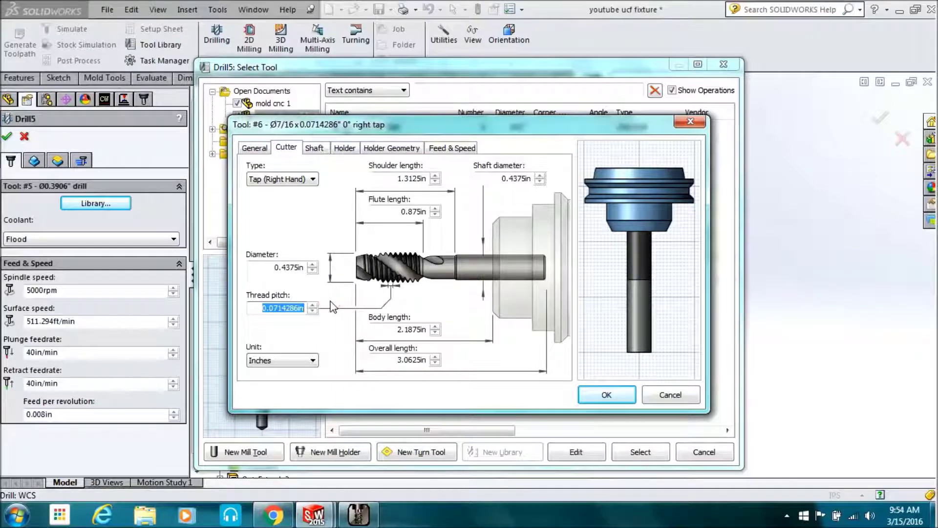
Set the tap's spindle speed to 300 rpm, save the tool and select it for the operation
{"action": "left_click", "coordinate": [452, 148]}
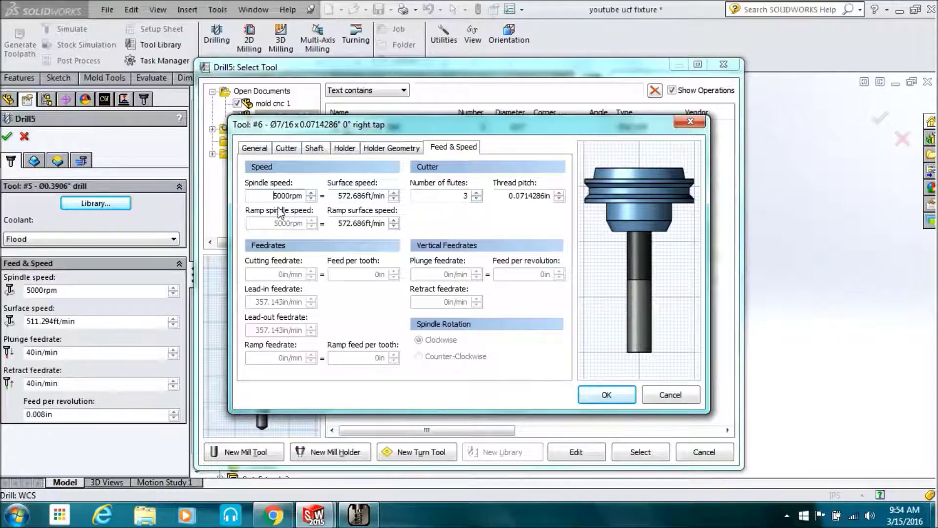
{"action": "double_click", "coordinate": [288, 195]}
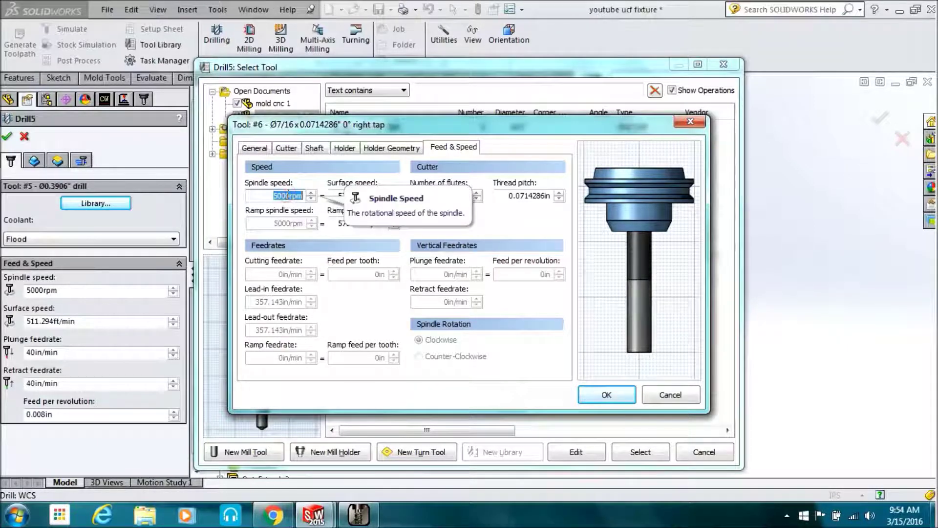
{"action": "type", "text": "300"}
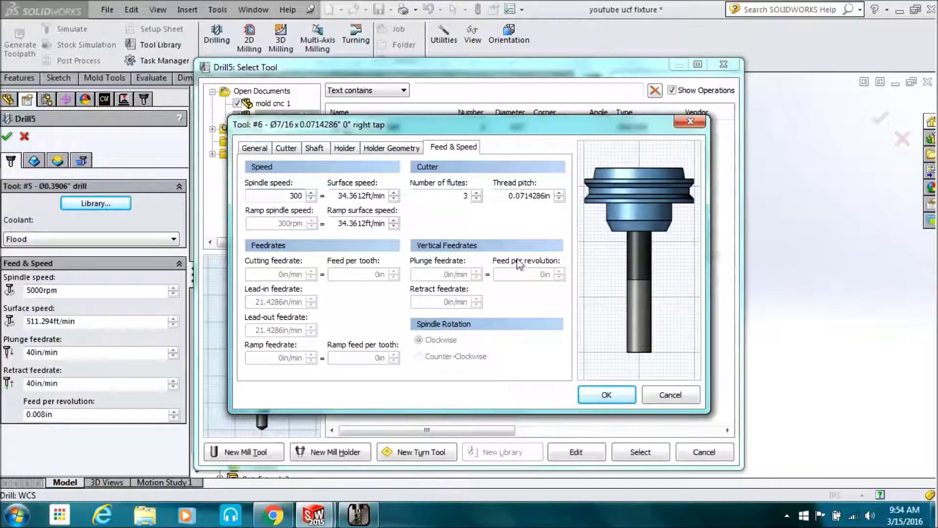
{"action": "left_click", "coordinate": [606, 395]}
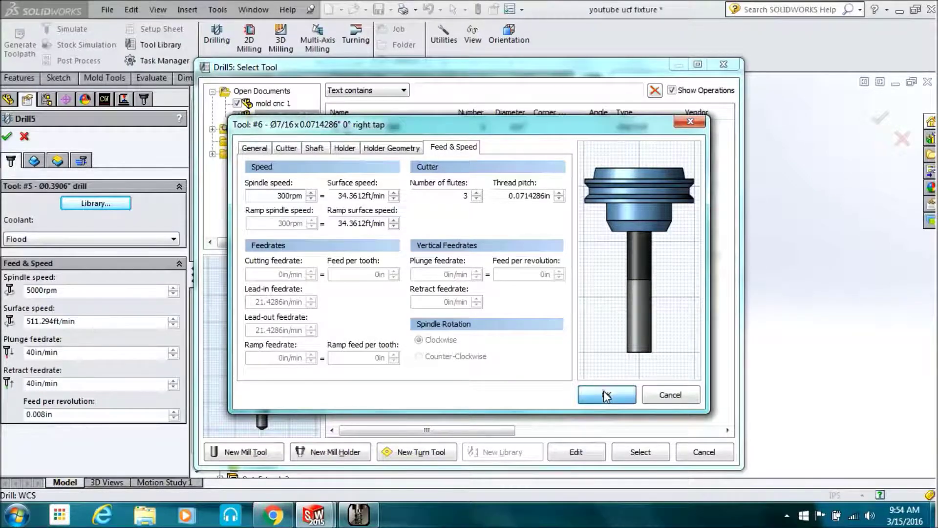
{"action": "left_click", "coordinate": [631, 453]}
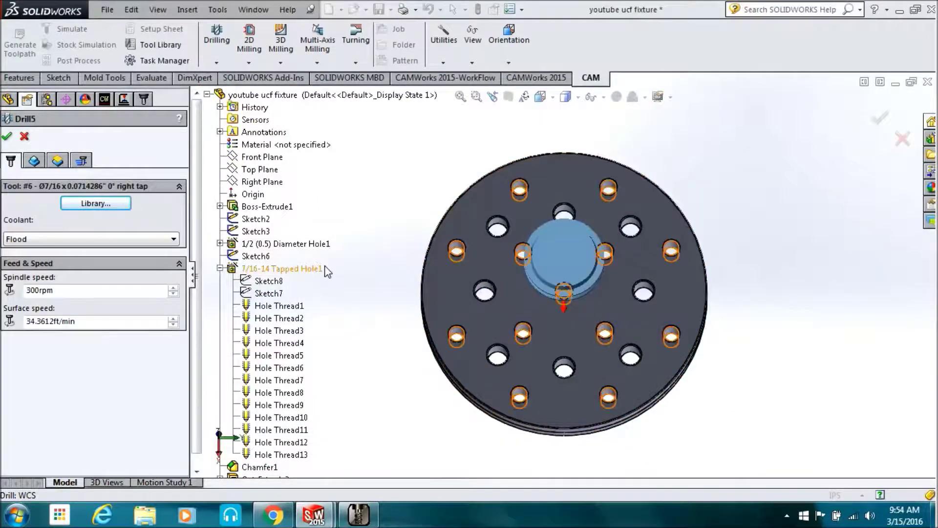
Choose the 7/16-14 Tapped Hole1 feature as the holes and reference the bottom height to the plate's underside face
{"action": "left_click", "coordinate": [34, 161]}
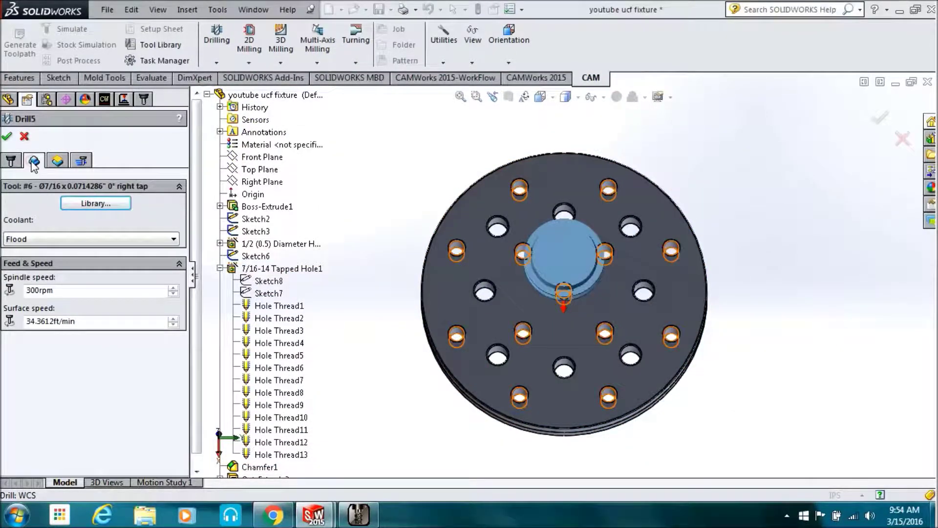
{"action": "left_click", "coordinate": [258, 270]}
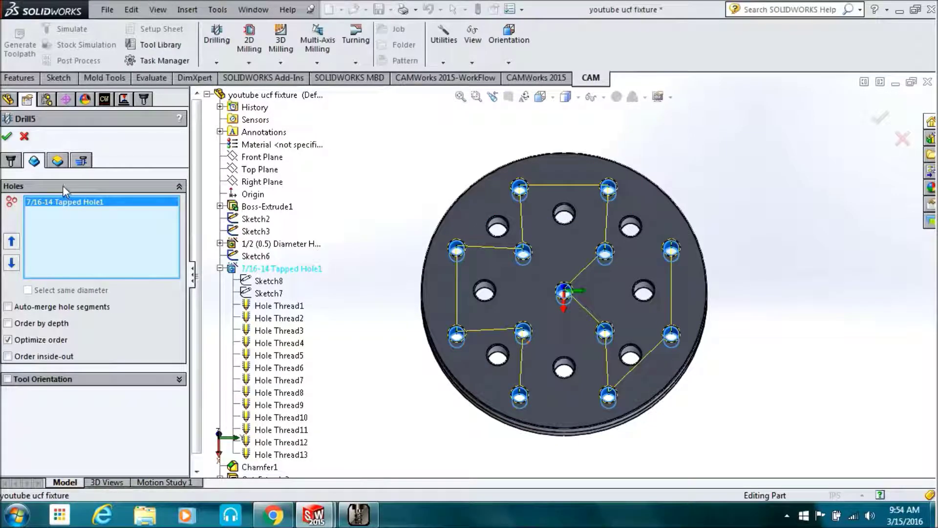
{"action": "left_click", "coordinate": [57, 161]}
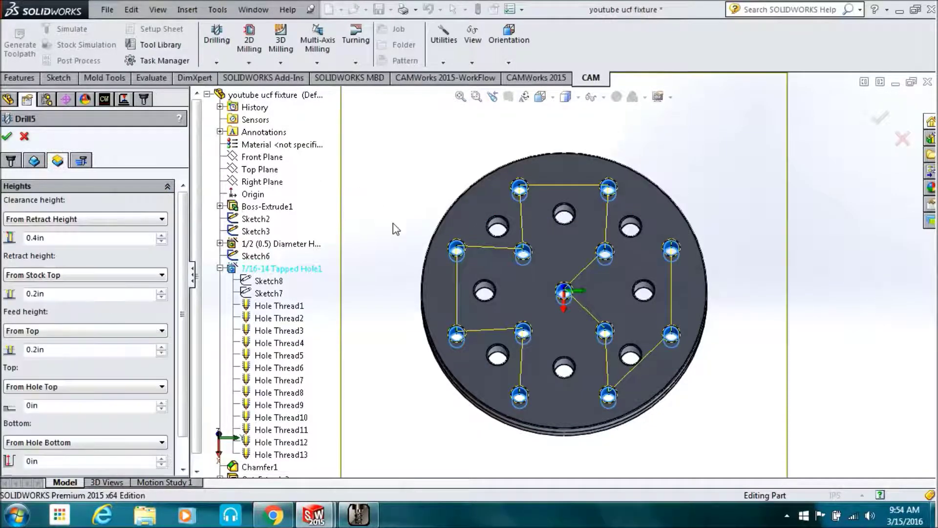
{"action": "key", "text": "Up"}
{"action": "key", "text": "Up"}
{"action": "key", "text": "Up"}
{"action": "key", "text": "Up"}
{"action": "key", "text": "Down"}
{"action": "key", "text": "Down"}
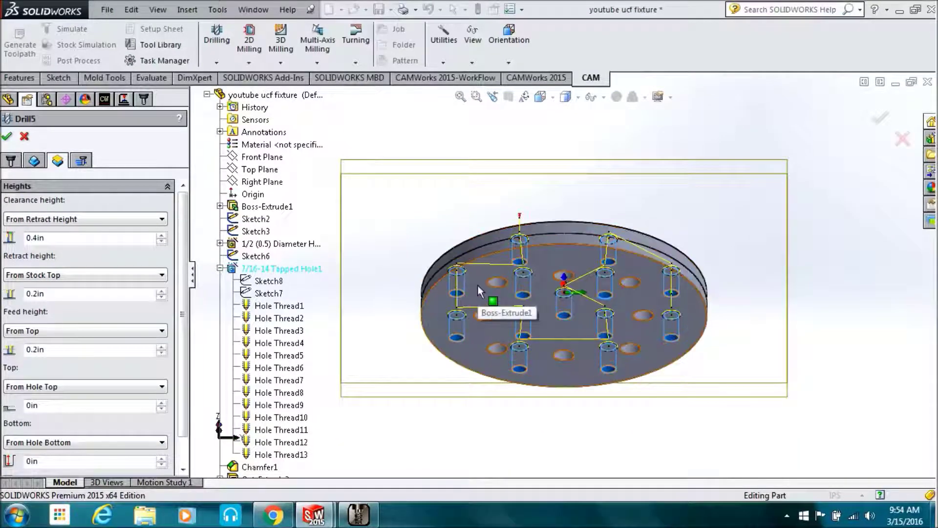
{"action": "left_click", "coordinate": [119, 444]}
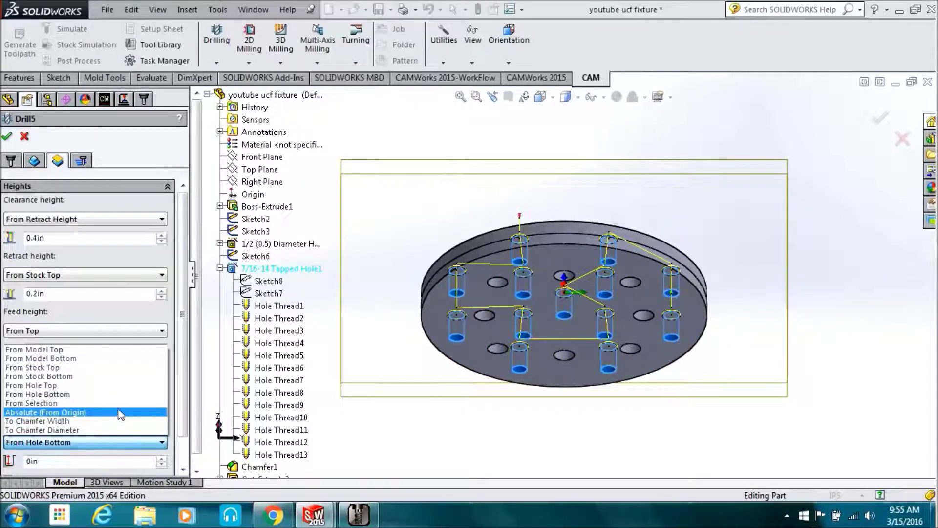
{"action": "left_click", "coordinate": [119, 403]}
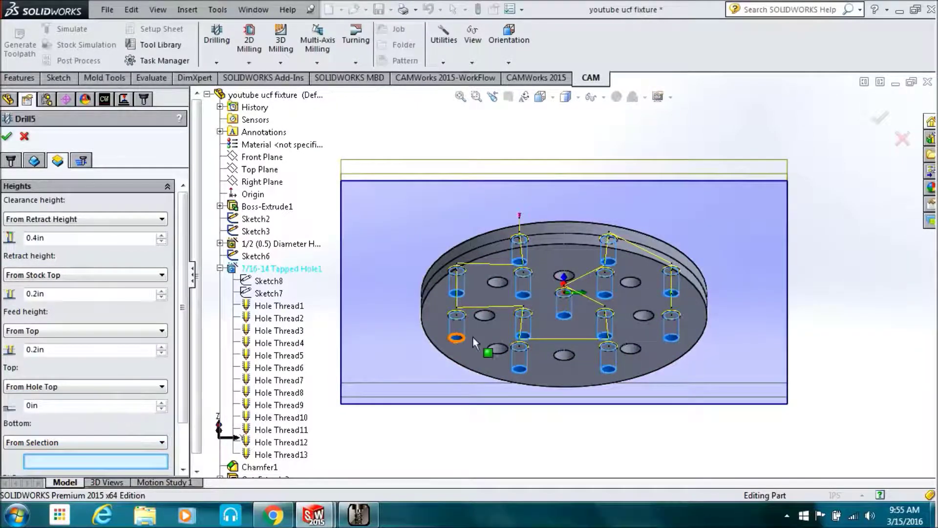
{"action": "left_click", "coordinate": [479, 333]}
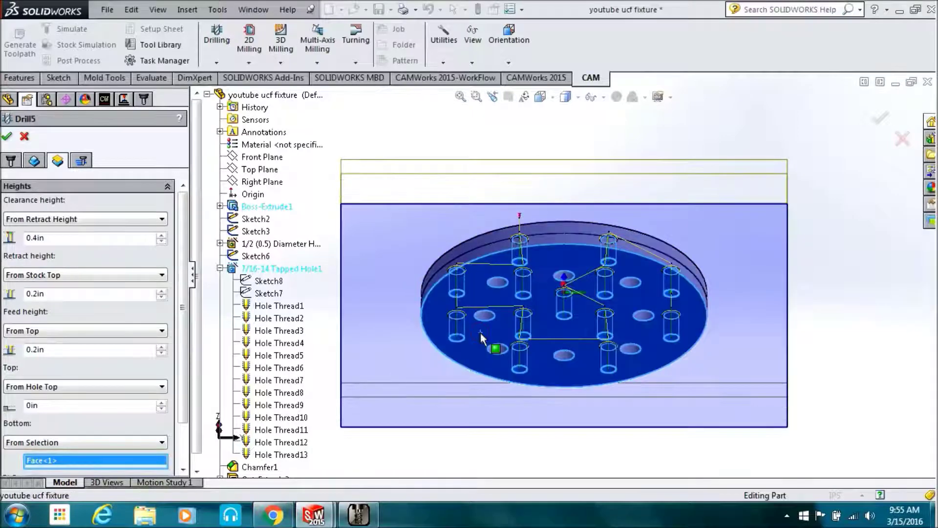
Set the bottom height offset to -0.4 in and finish the tapping operation
{"action": "scroll", "coordinate": [185, 447], "scroll_direction": "down", "scroll_amount": 2}
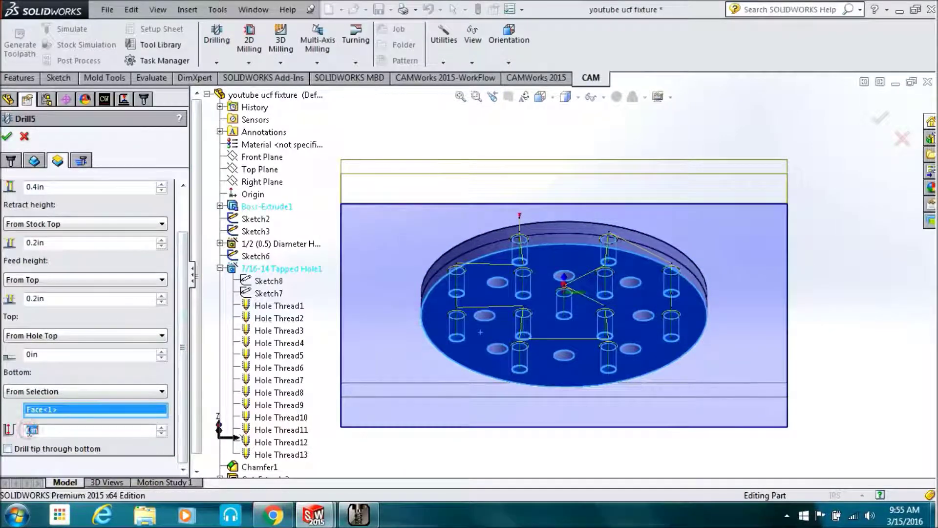
{"action": "key", "text": "BackSpace"}
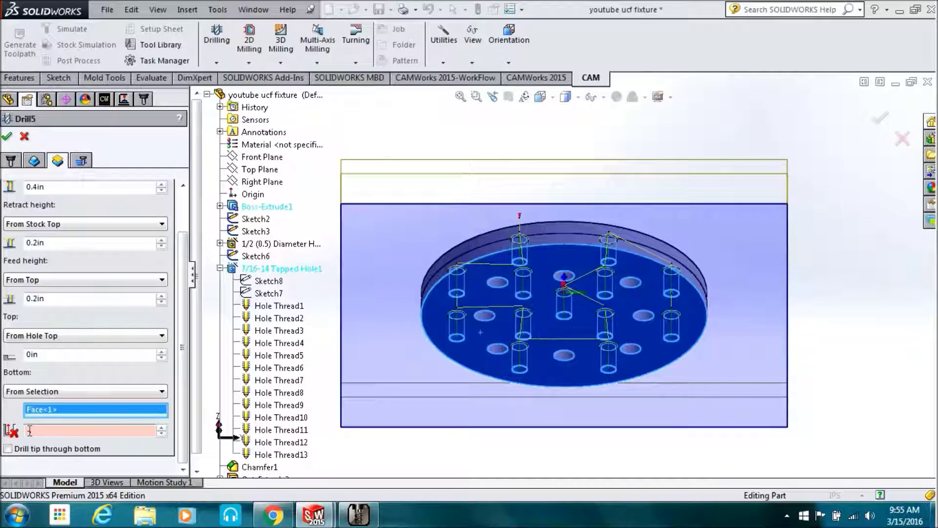
{"action": "type", "text": ".4"}
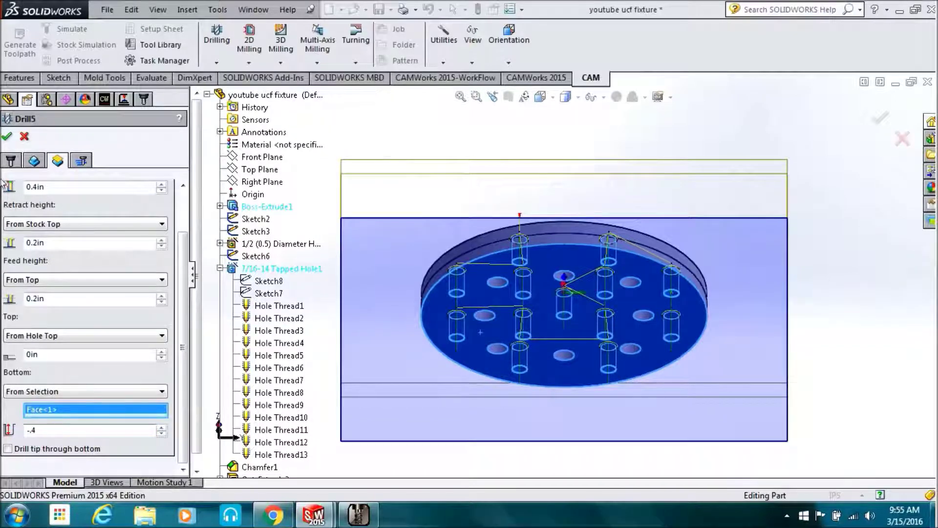
{"action": "left_click", "coordinate": [7, 137]}
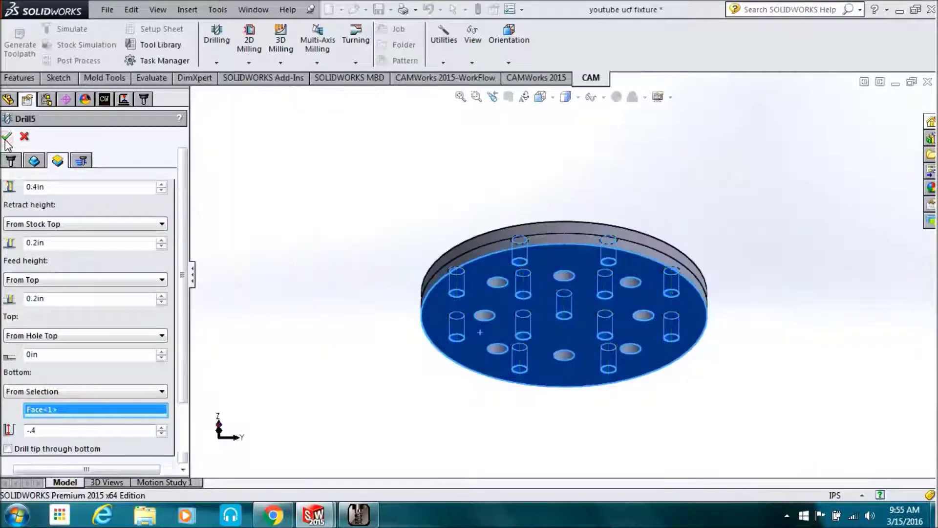
{"action": "left_click", "coordinate": [268, 226]}
{"action": "key", "text": "Down"}
{"action": "key", "text": "Down"}
{"action": "key", "text": "Down"}
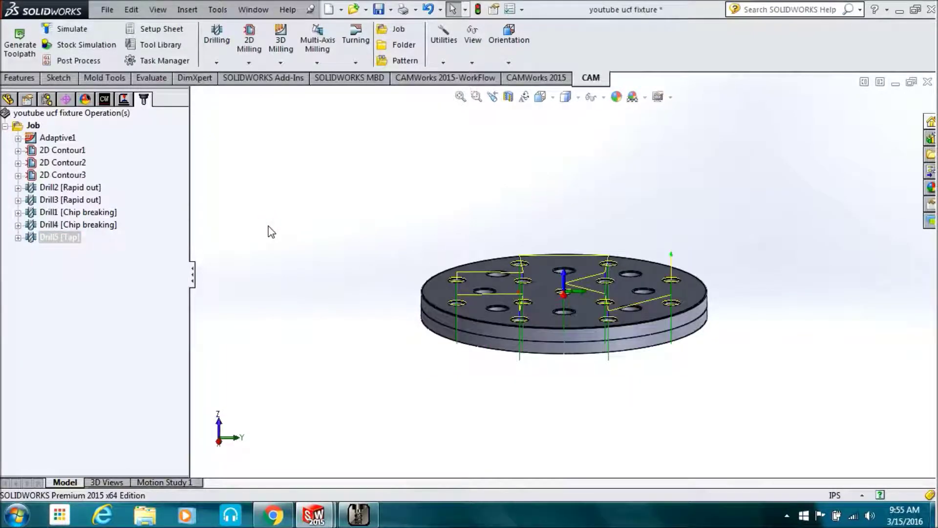
{"action": "key", "text": "Down"}
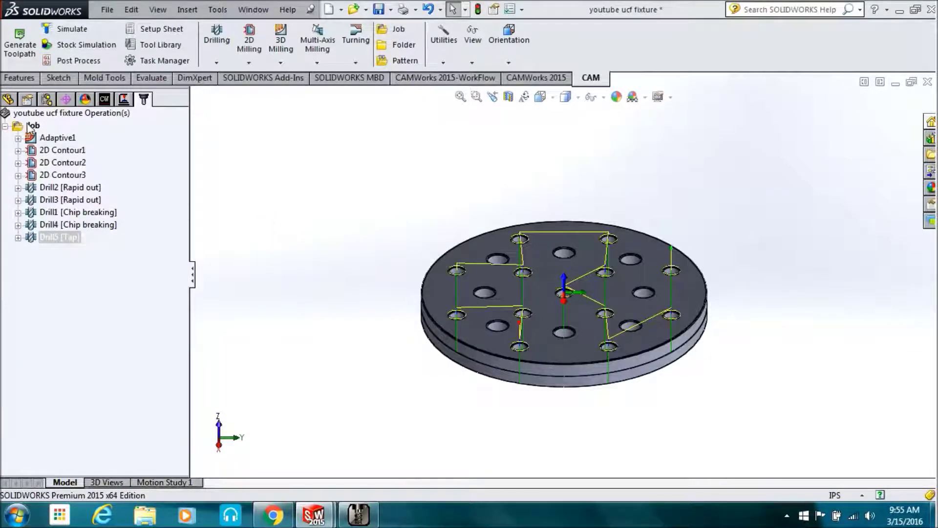
Run the stock simulation of the whole job at a faster speed with the tool holder hidden, and dismiss the simulation events report
{"action": "left_click", "coordinate": [18, 127]}
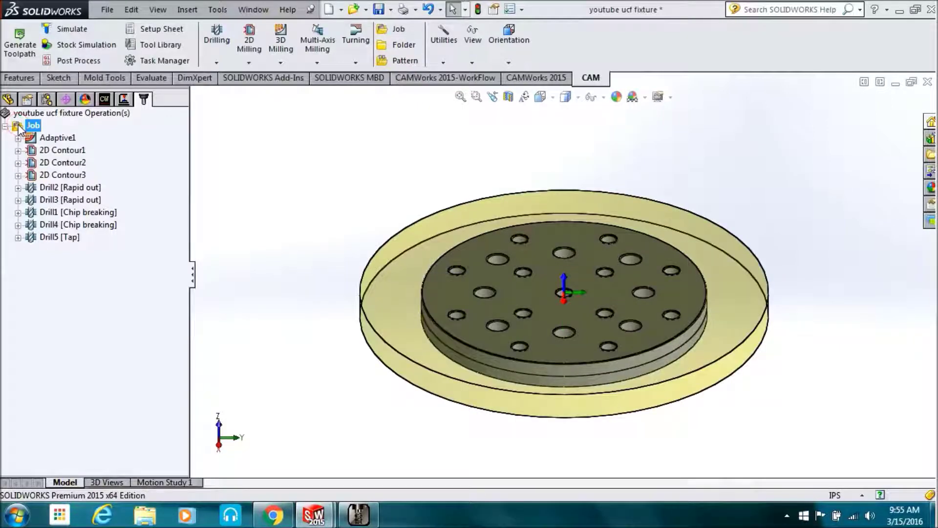
{"action": "right_click", "coordinate": [18, 126]}
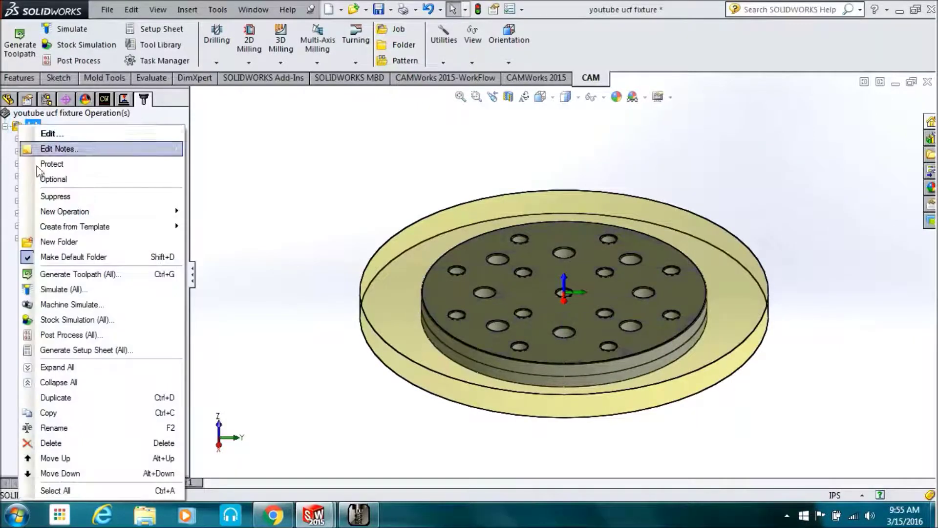
{"action": "left_click", "coordinate": [61, 320]}
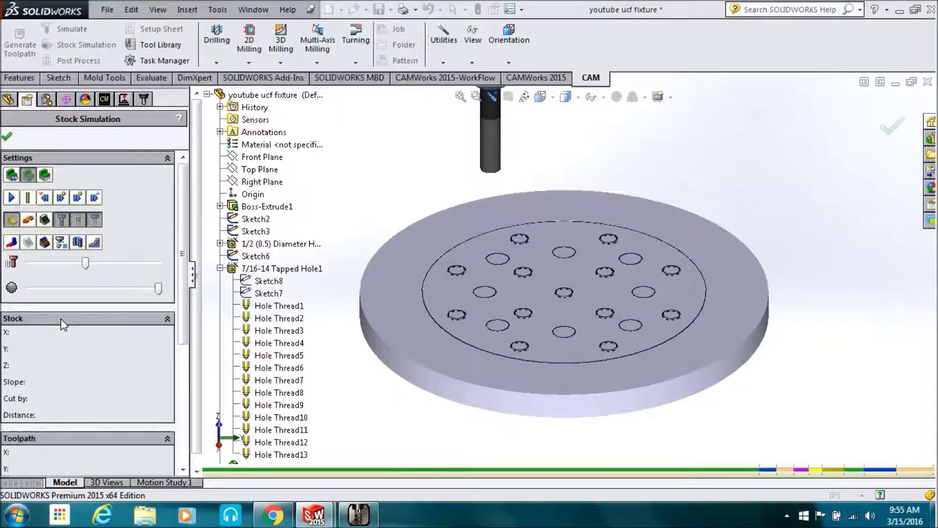
{"action": "left_click", "coordinate": [11, 198]}
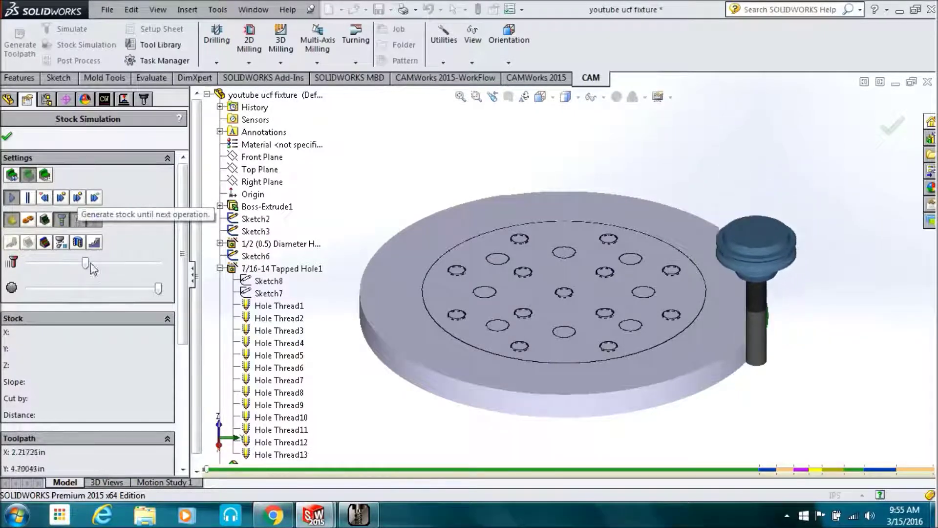
{"action": "left_click_drag", "start_coordinate": [91, 263], "coordinate": [98, 264]}
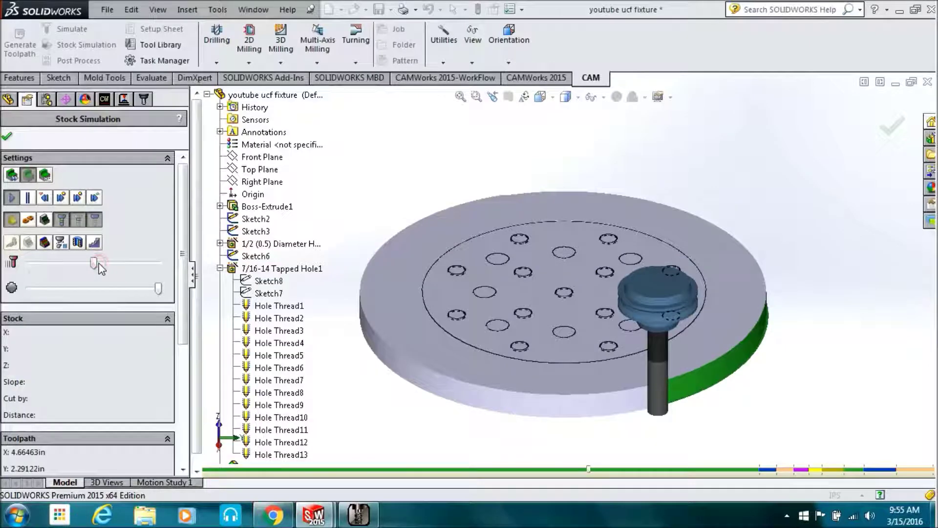
{"action": "left_click", "coordinate": [94, 219]}
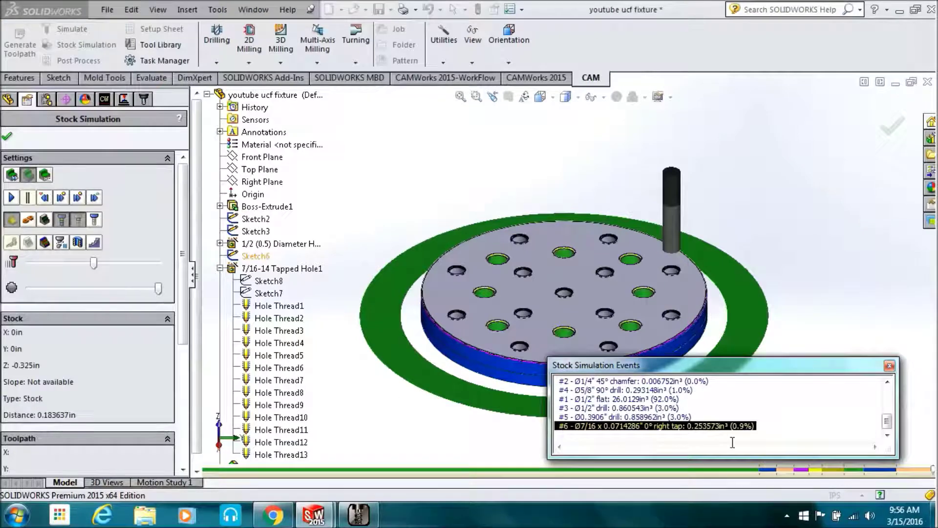
{"action": "left_click", "coordinate": [889, 366]}
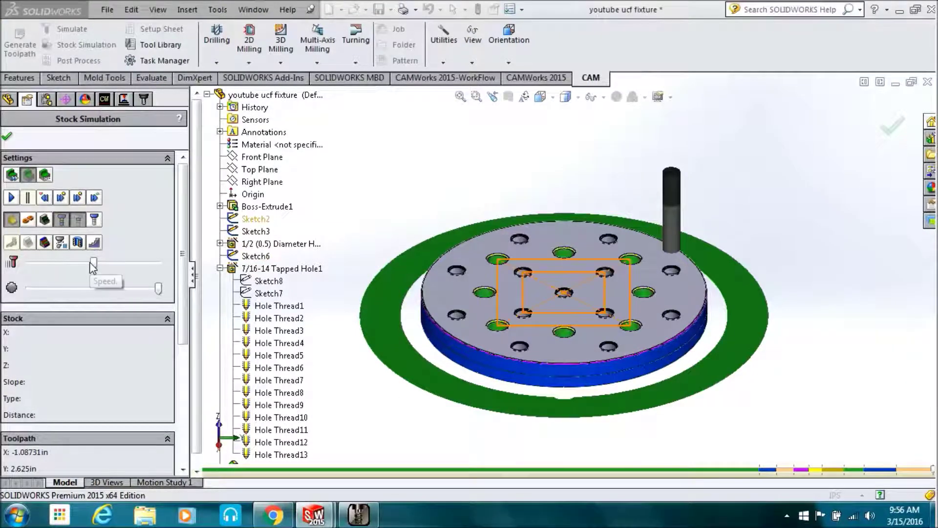
Replay the stock simulation from the start at a slower speed, skipping past the adaptive clearing to examine the contours, and exit the simulation
{"action": "left_click_drag", "start_coordinate": [93, 263], "coordinate": [85, 263]}
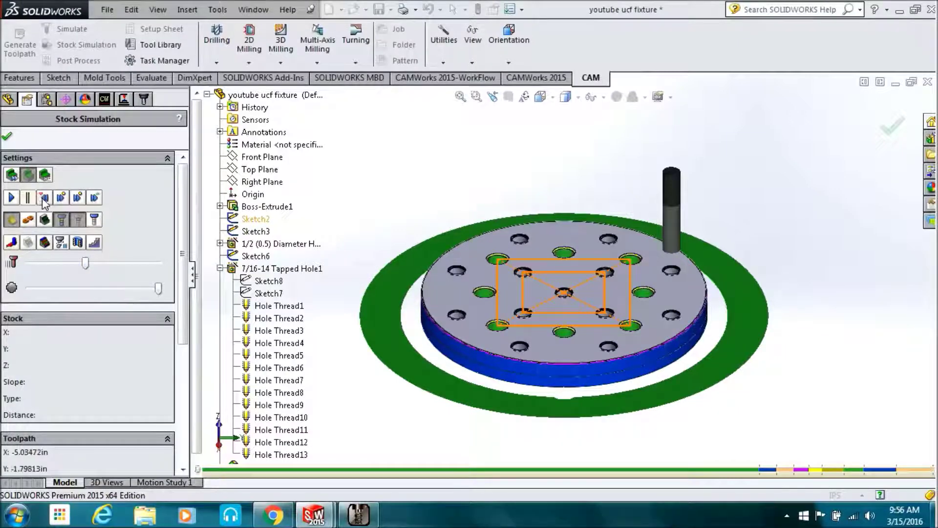
{"action": "left_click", "coordinate": [10, 198]}
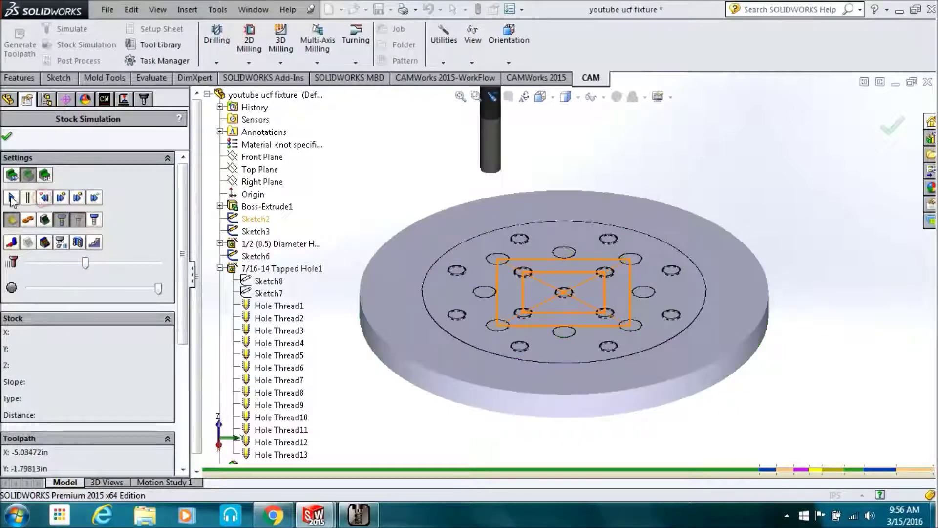
{"action": "left_click", "coordinate": [78, 198]}
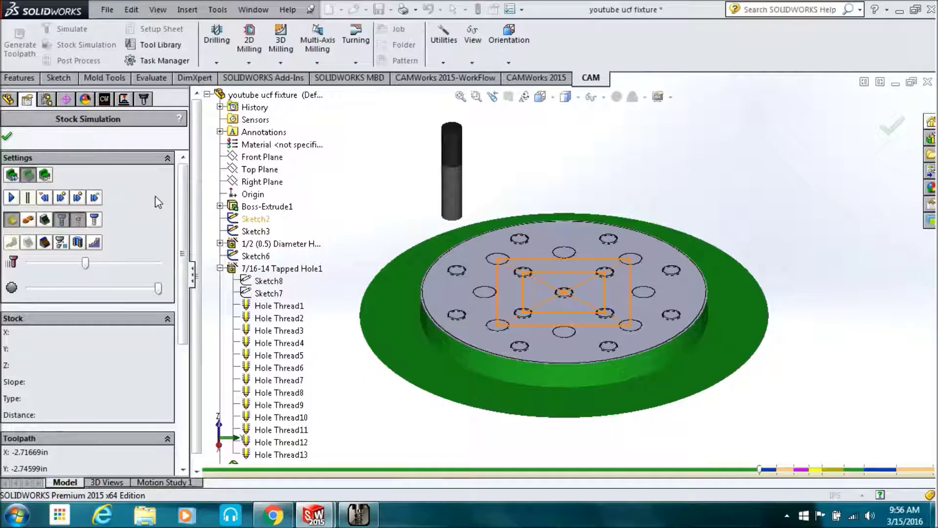
{"action": "left_click", "coordinate": [11, 198]}
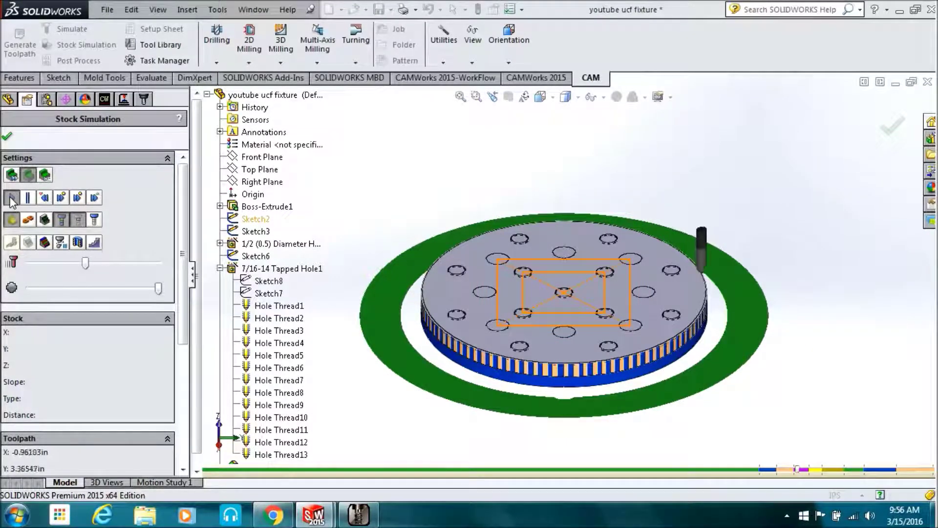
{"action": "left_click", "coordinate": [8, 137]}
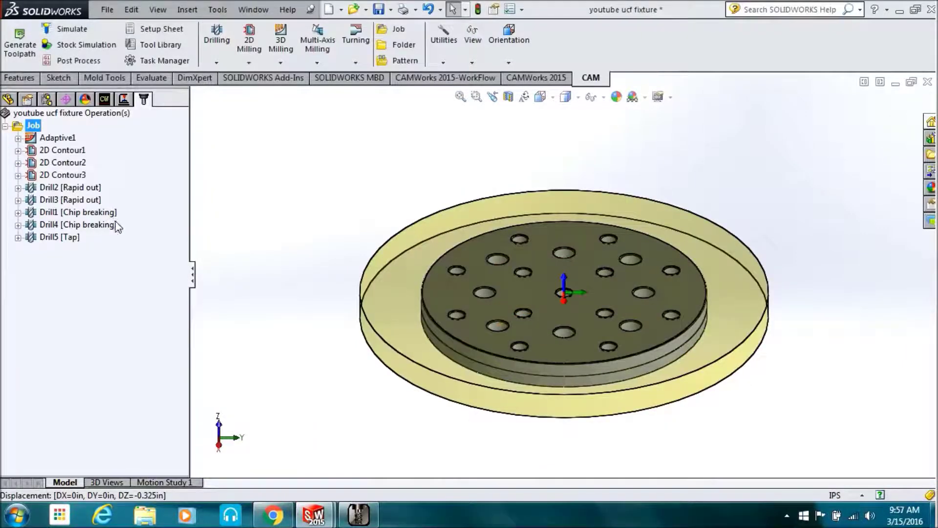
Edit the Adaptive1 operation to leave 0.03 in of radial stock and regenerate its toolpath
{"action": "left_click", "coordinate": [32, 138]}
{"action": "right_click", "coordinate": [31, 139]}
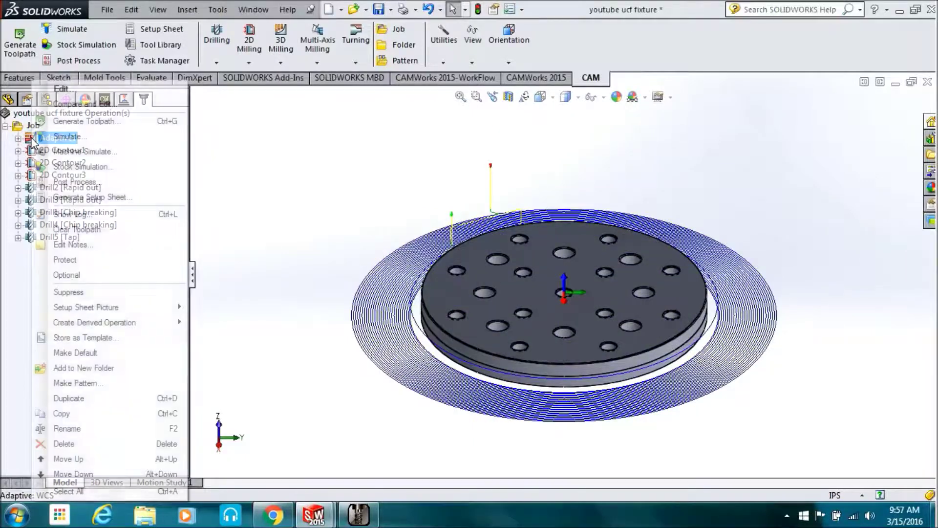
{"action": "left_click", "coordinate": [65, 90]}
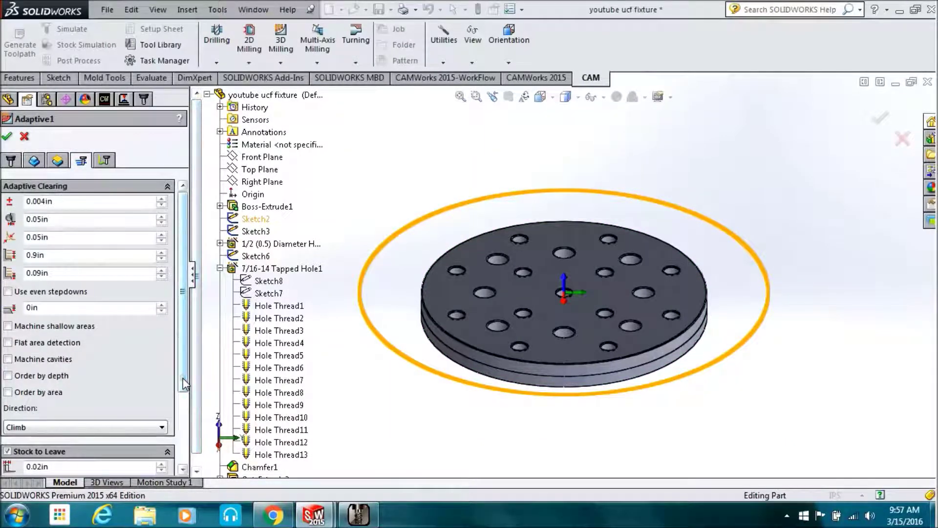
{"action": "scroll", "coordinate": [182, 377], "scroll_direction": "down", "scroll_amount": 3}
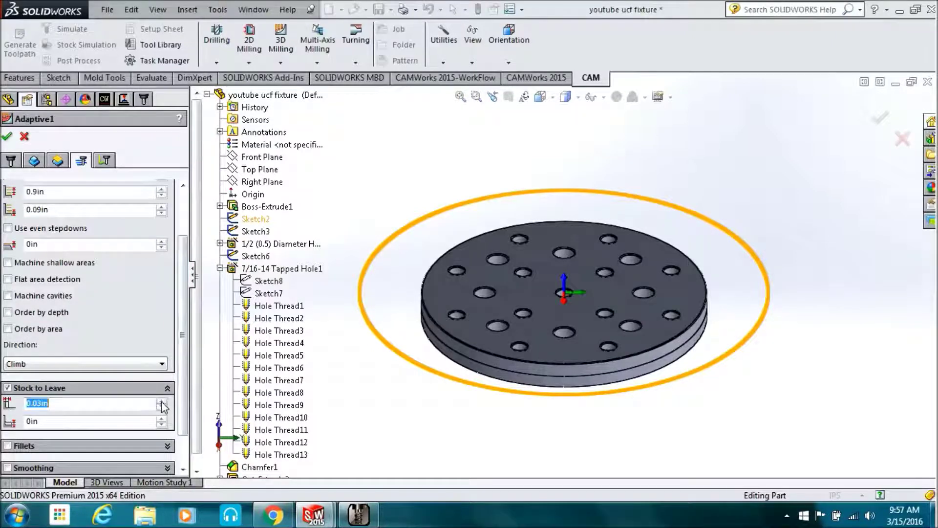
{"action": "left_click", "coordinate": [7, 138]}
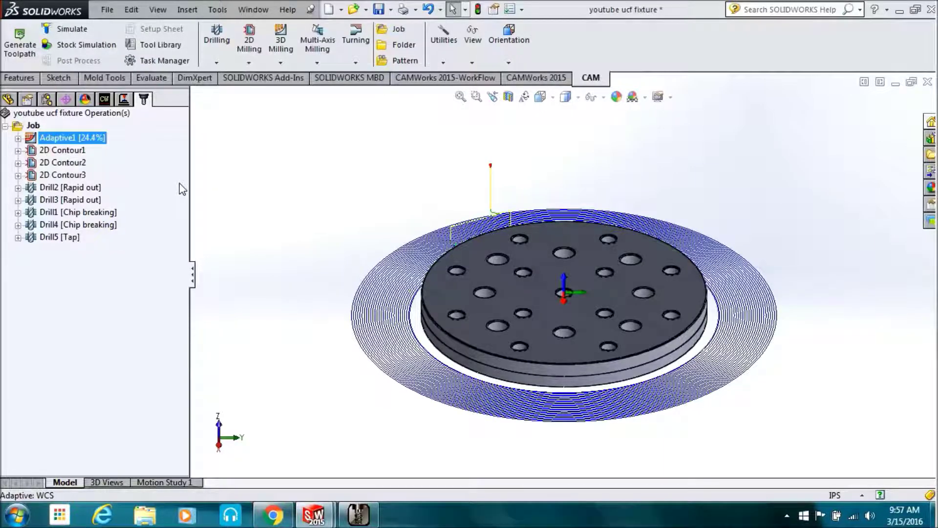
Simulate the stock for the whole job again, skip past the adaptive clearing, play the remaining operations and dismiss the events report
{"action": "right_click", "coordinate": [30, 139]}
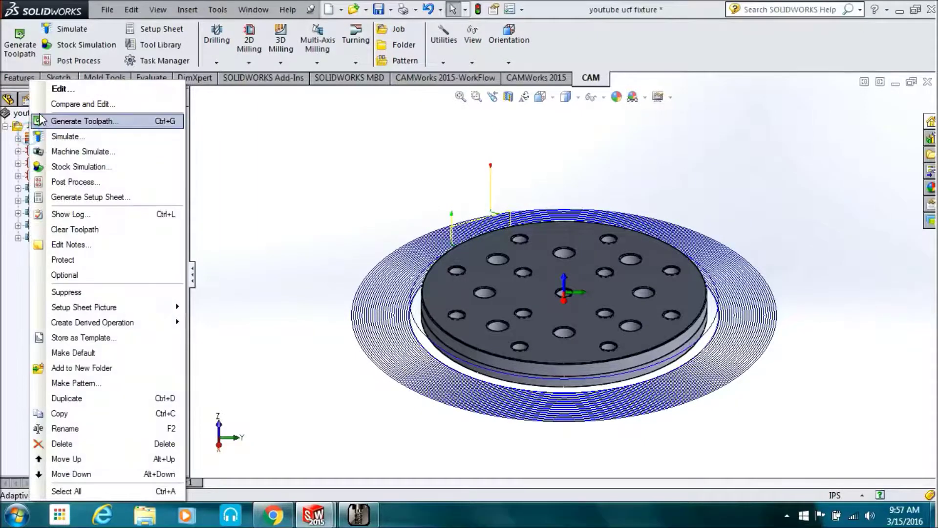
{"action": "left_click", "coordinate": [78, 166]}
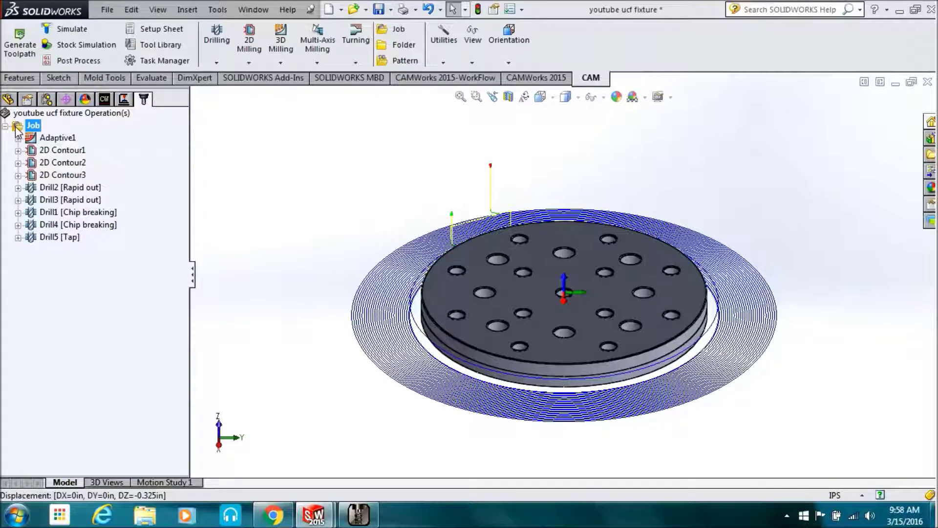
{"action": "right_click", "coordinate": [17, 128]}
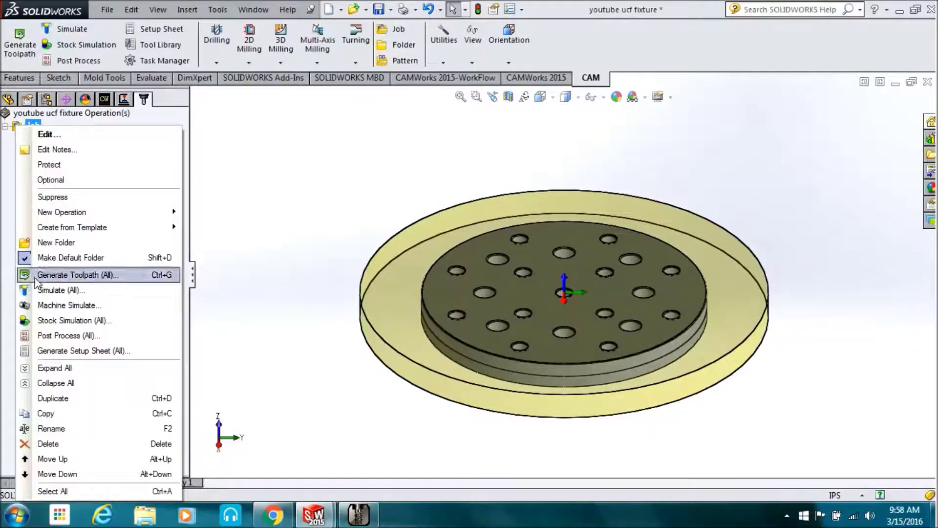
{"action": "left_click", "coordinate": [51, 321]}
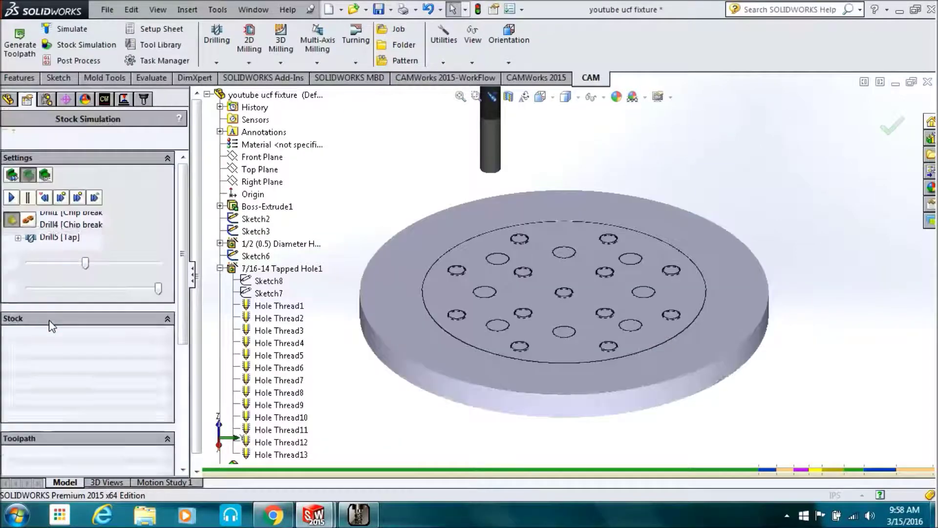
{"action": "left_click", "coordinate": [78, 198]}
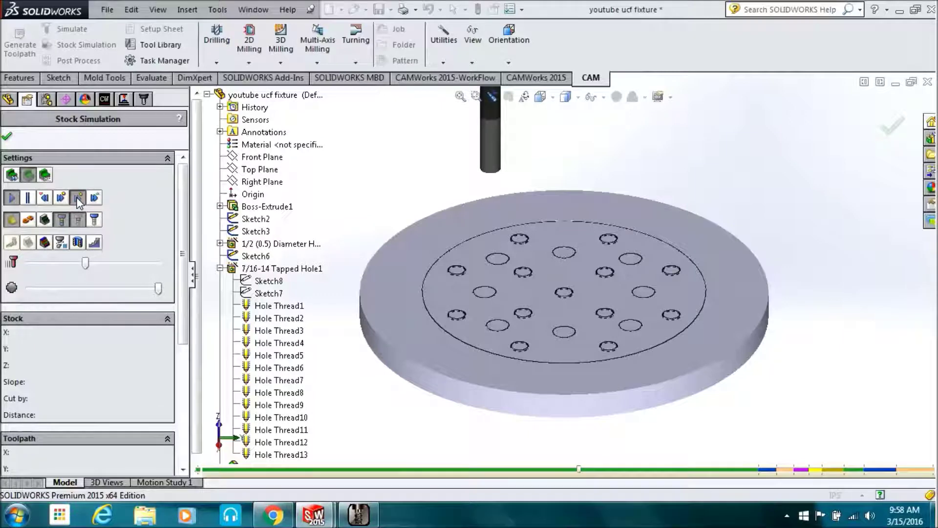
{"action": "left_click", "coordinate": [10, 199]}
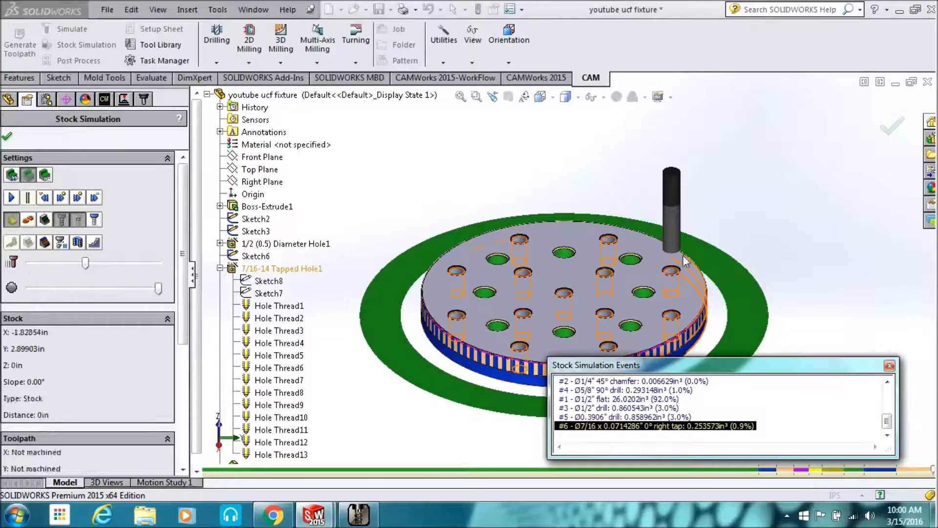
{"action": "left_click", "coordinate": [889, 365]}
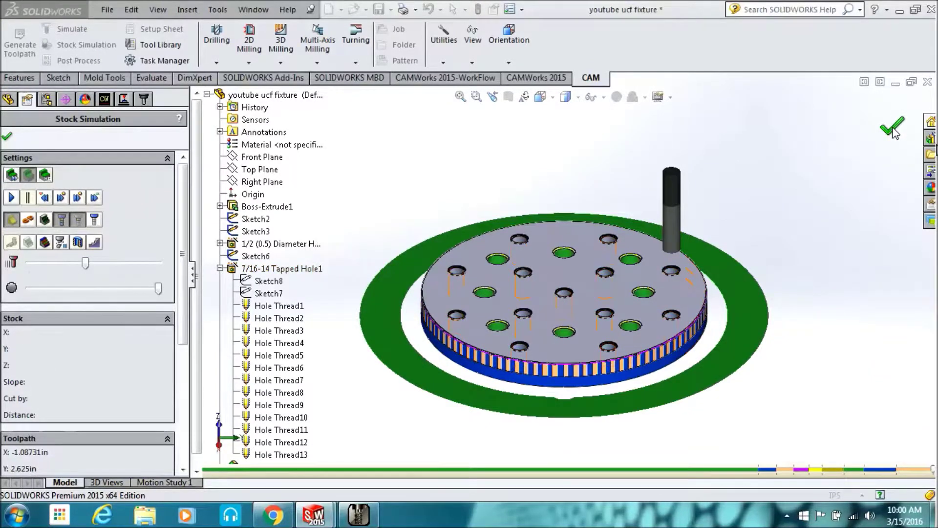